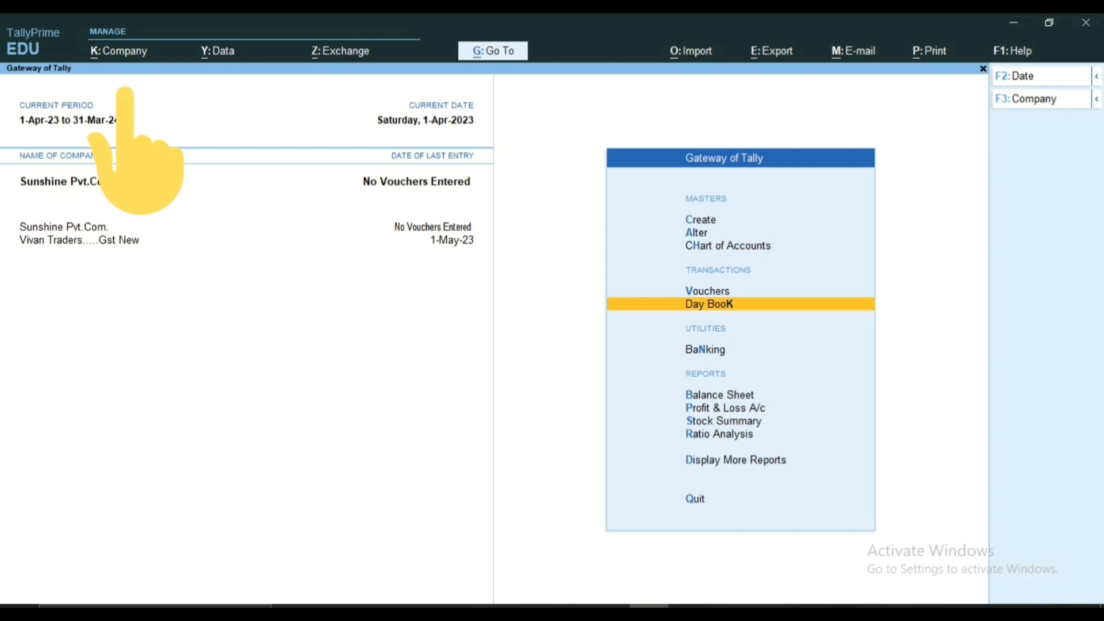
Step: Open the company features of Sunshine Pvt.Com. and bring up its GST details, keeping Goods and Services Tax enabled
key(alt+k)
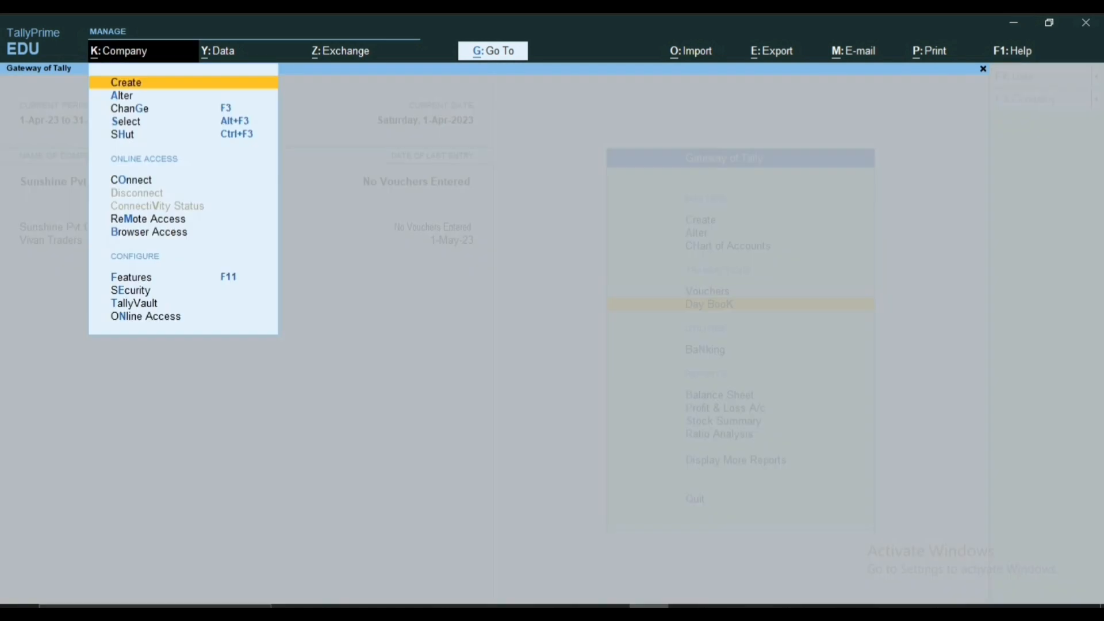
key(F11)
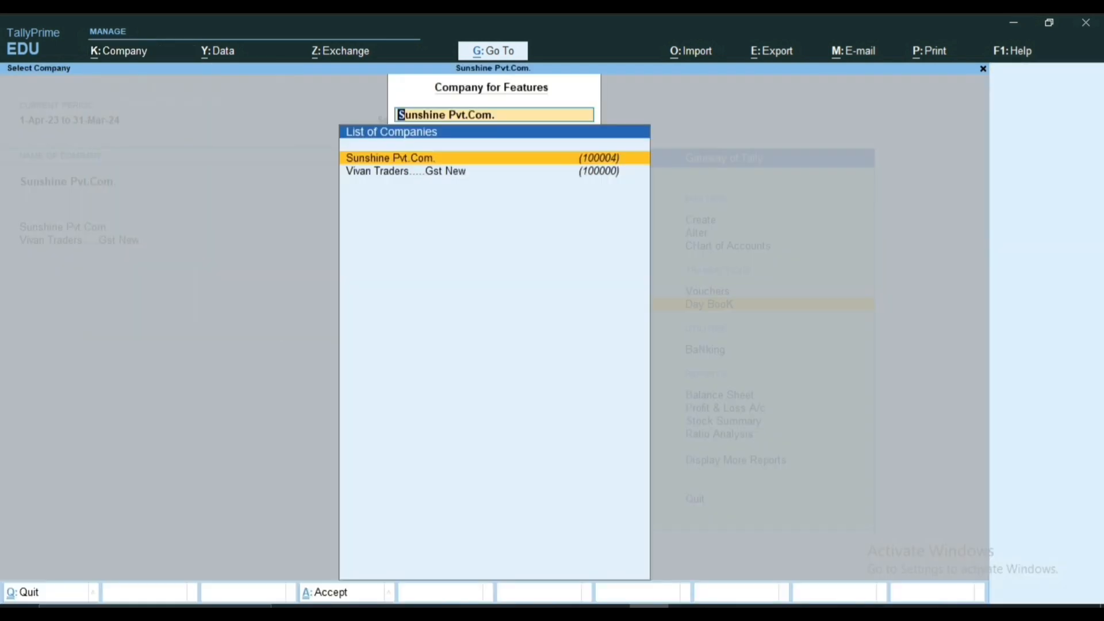
key(Return)
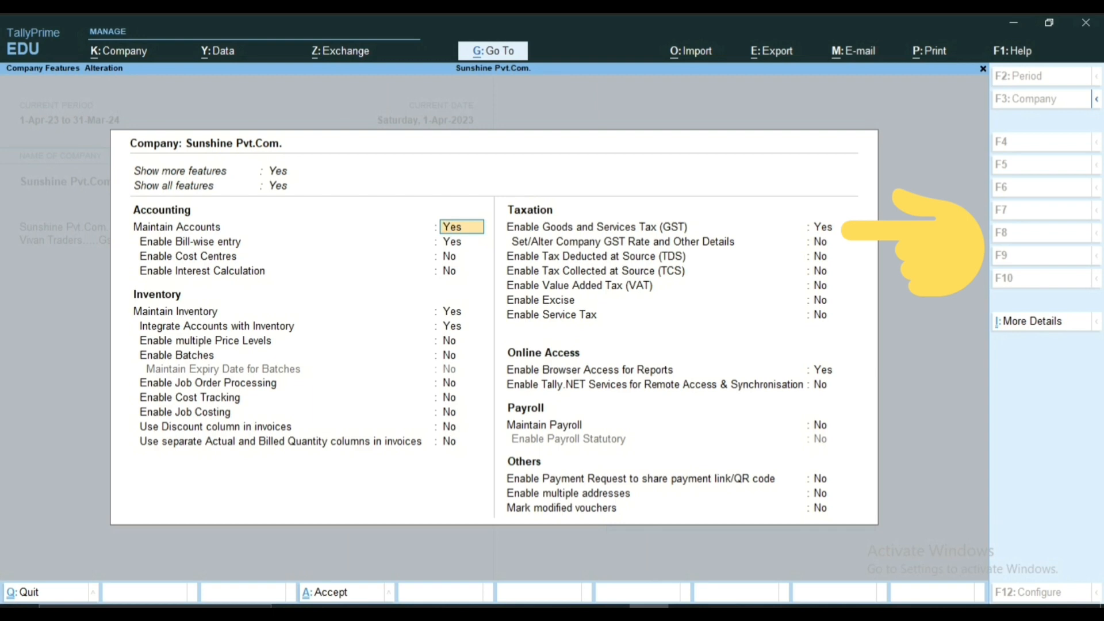
click(823, 227)
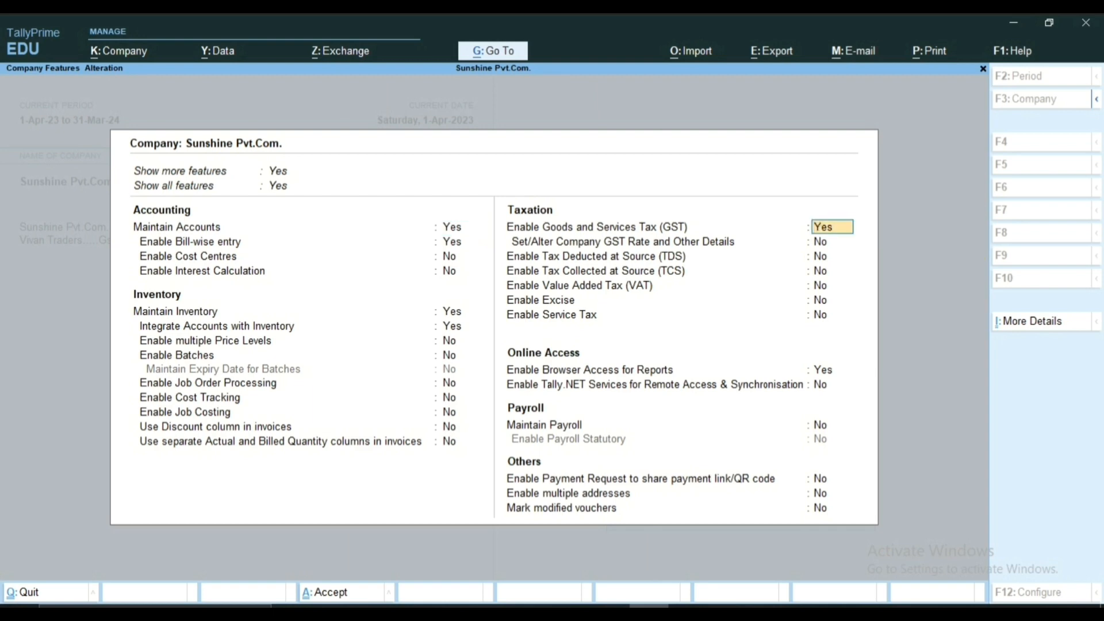
key(Return)
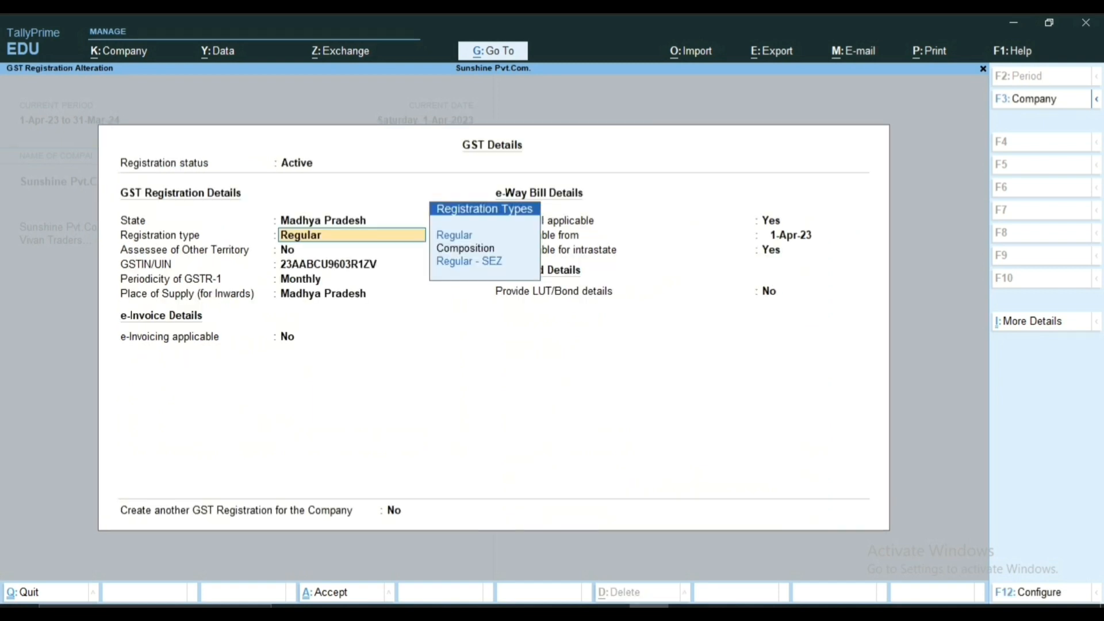
Step: Keep the existing GST registration and e-Way Bill settings and set Provide LUT/Bond details to Yes
key(Return)
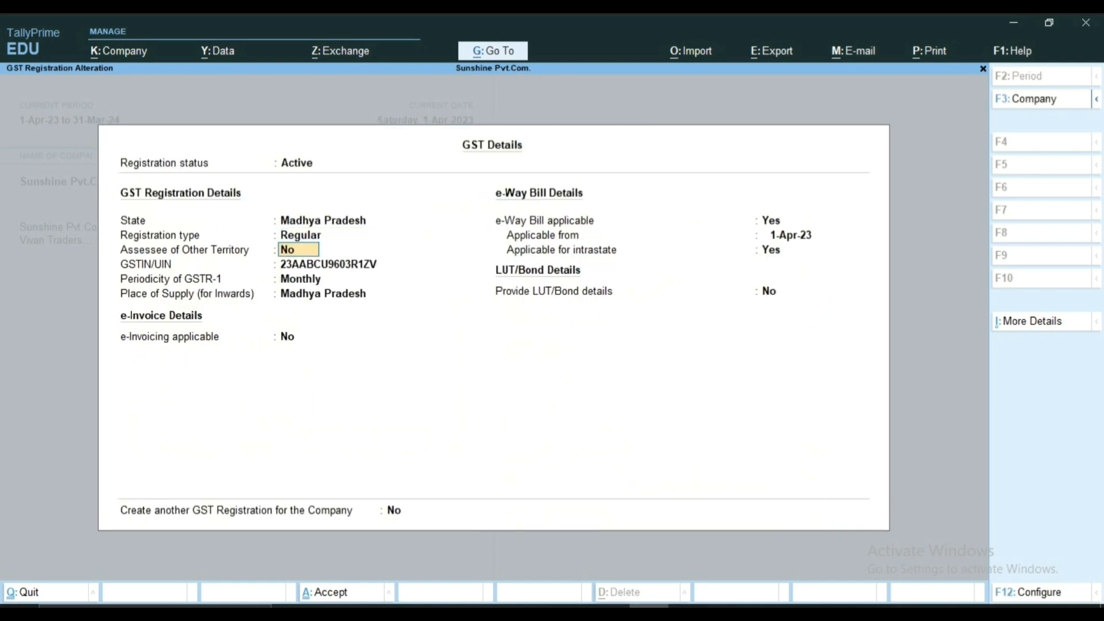
key(Return)
key(Return)
key(Return)
key(Return)
key(Return)
key(Return)
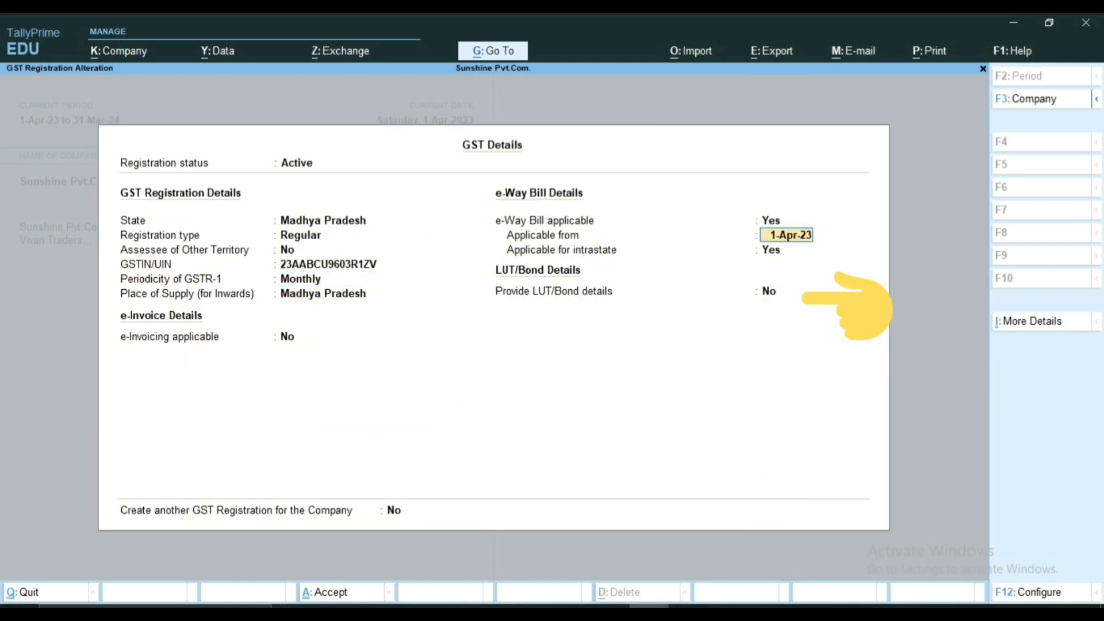
key(Return)
key(Return)
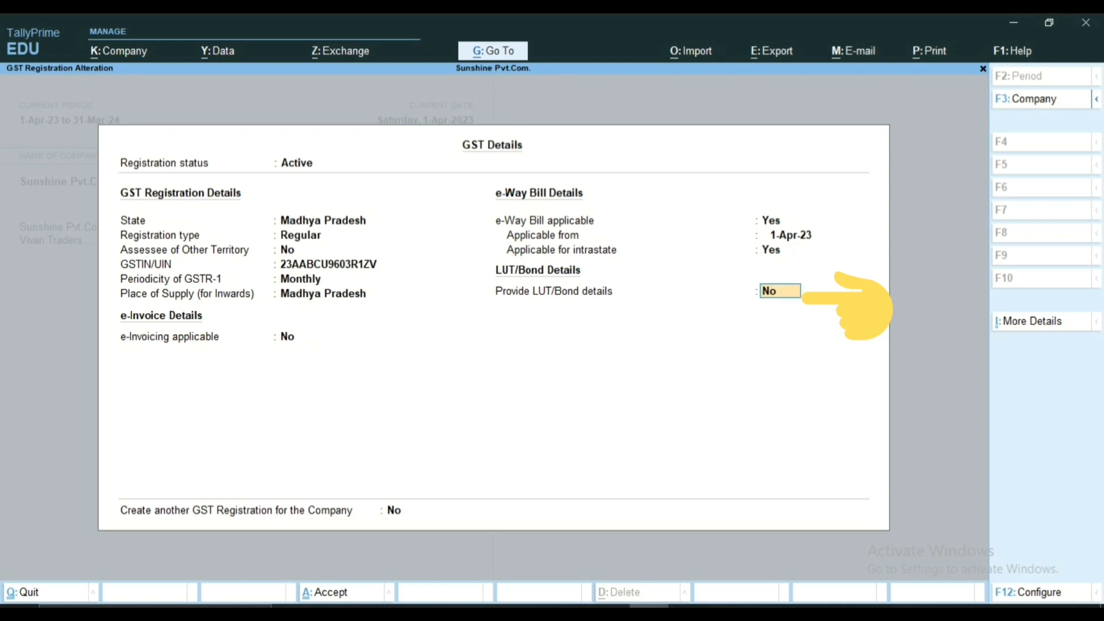
text(y)
key(Return)
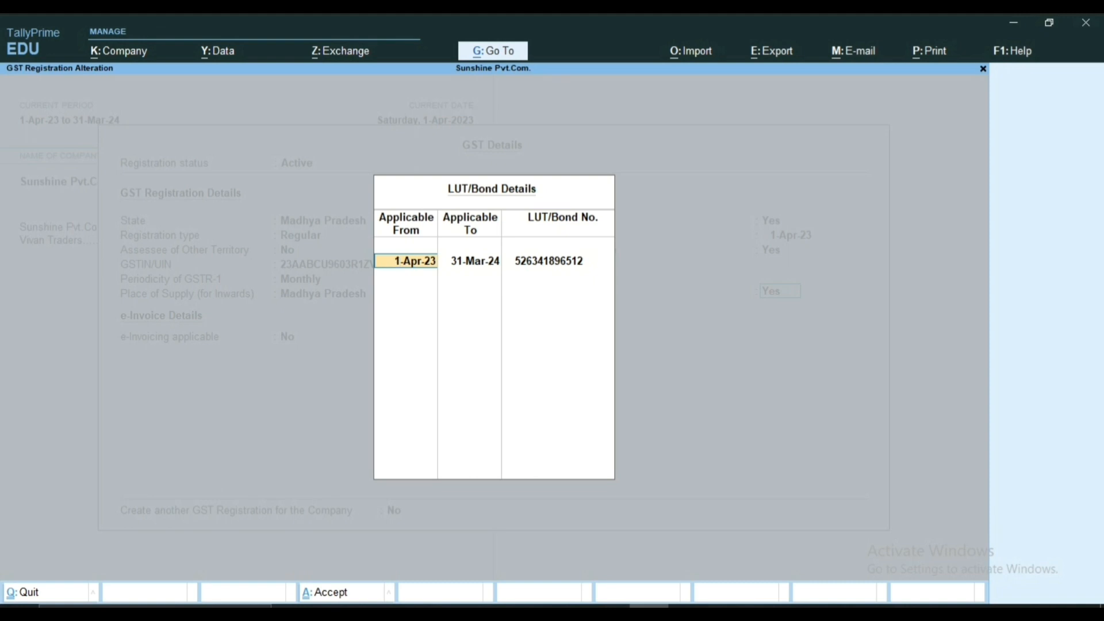
Step: Accept the LUT/Bond entry for 1-Apr-23 to 31-Mar-24 with its bond number, save the GST details and leave the company features
key(Return)
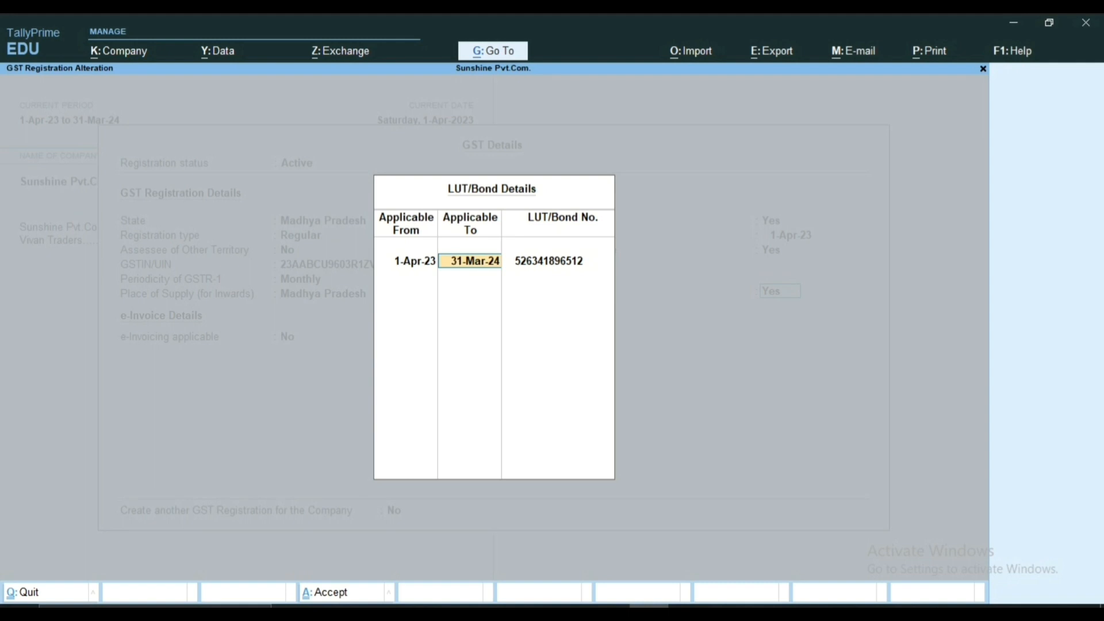
key(Return)
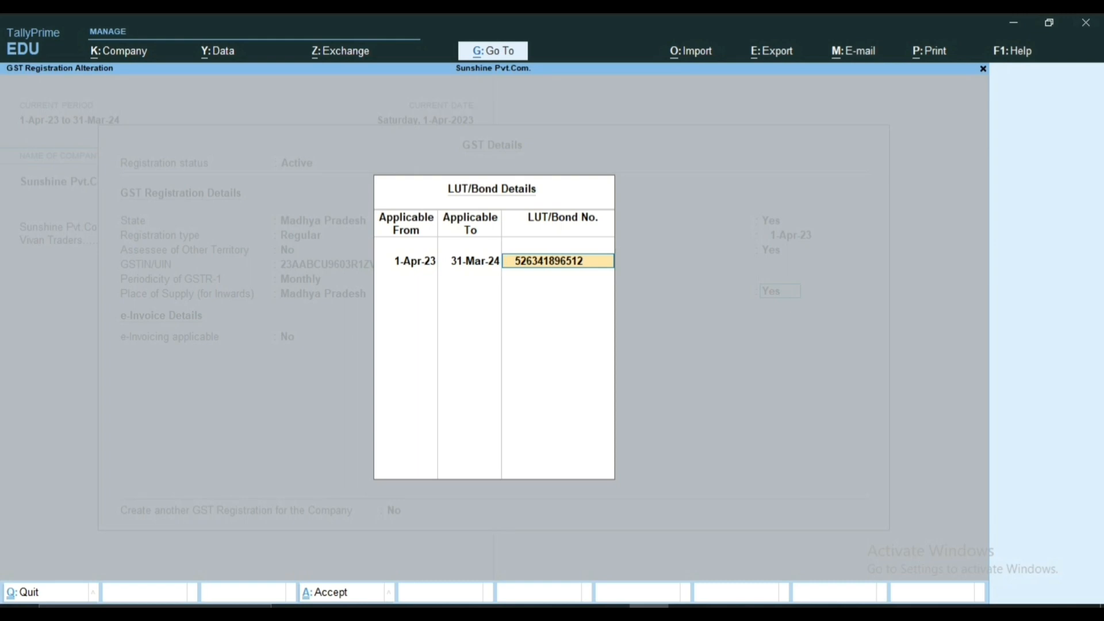
key(Return)
key(Return)
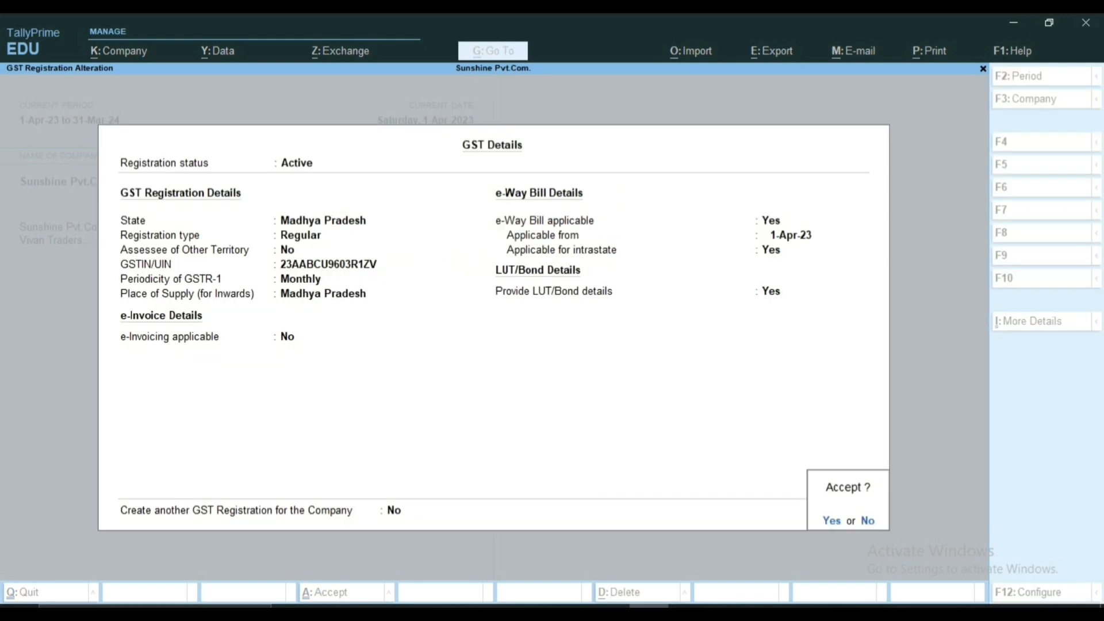
key(Return)
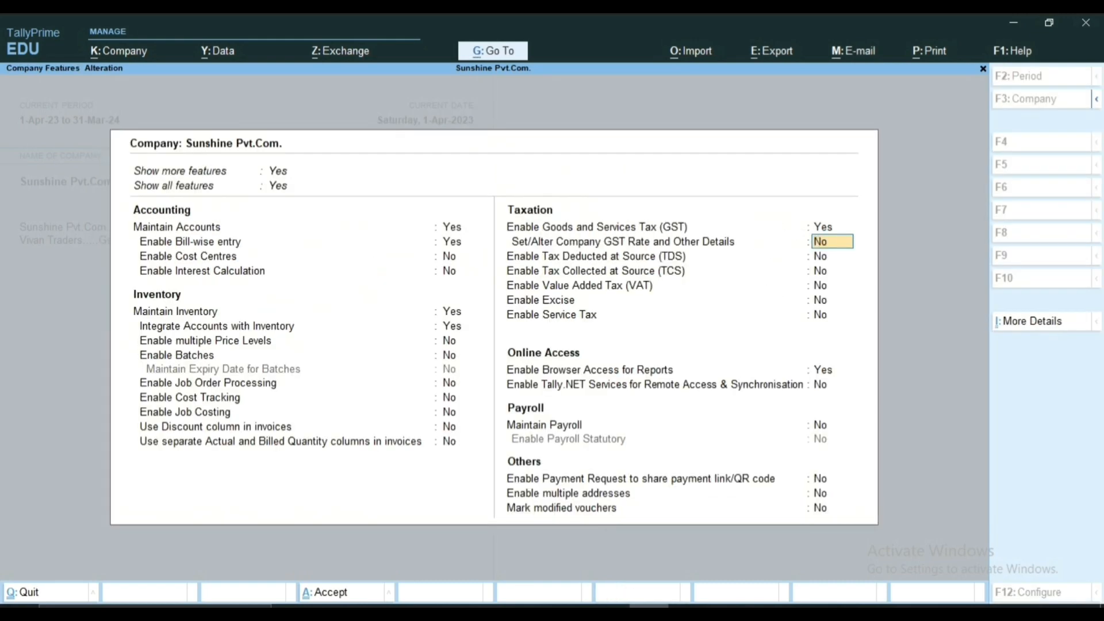
key(Escape)
key(Escape)
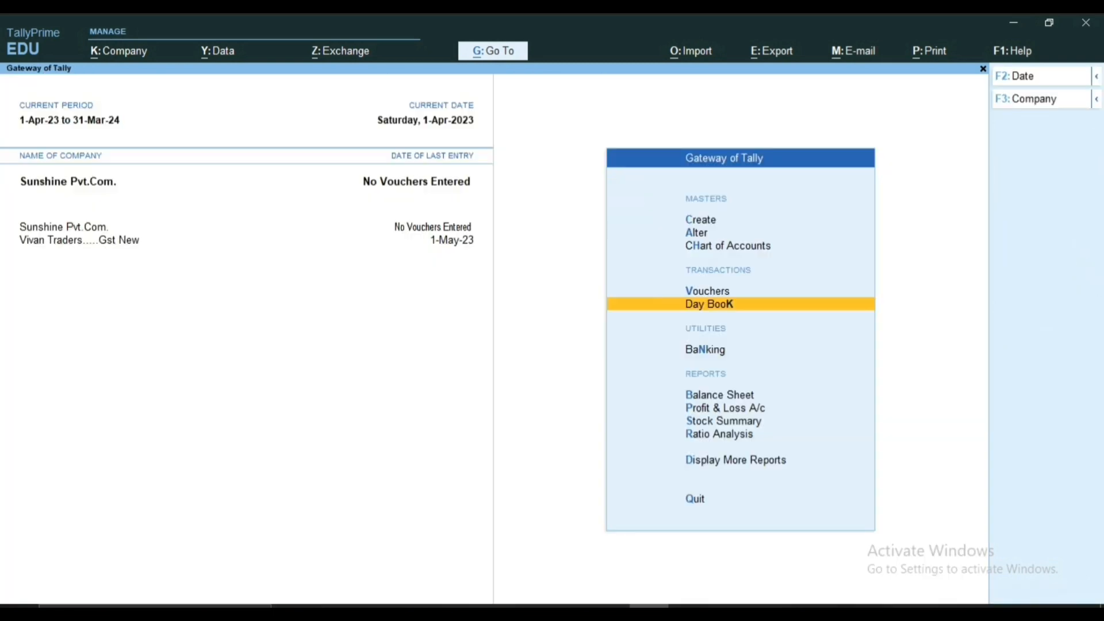
Step: Open the list of ledgers for master alteration
key(Up)
key(Up)
key(Up)
key(Up)
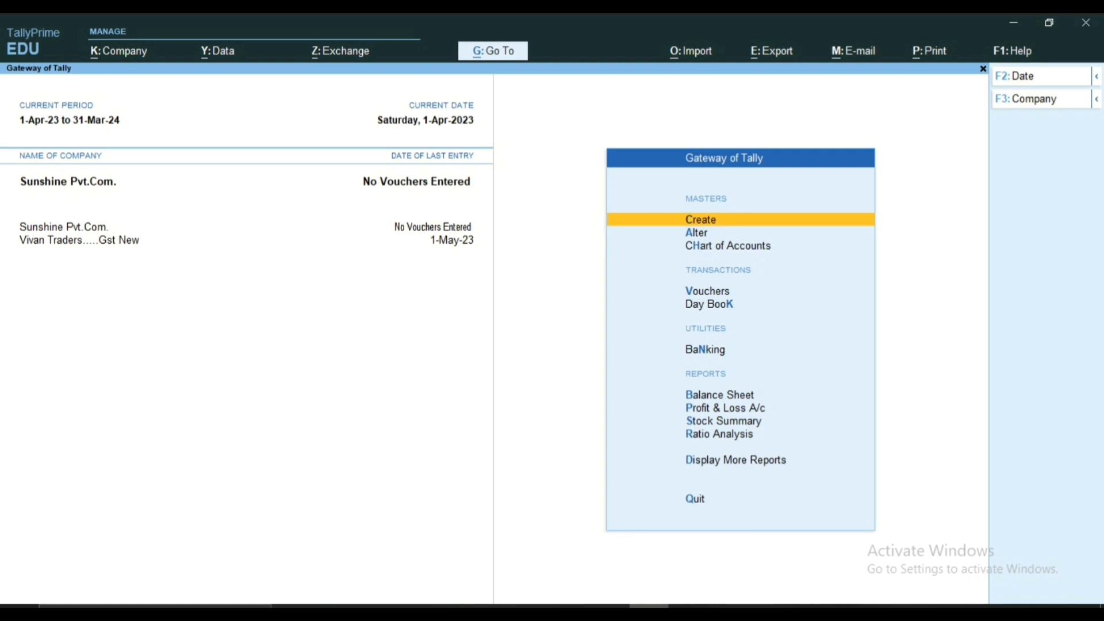
key(Down)
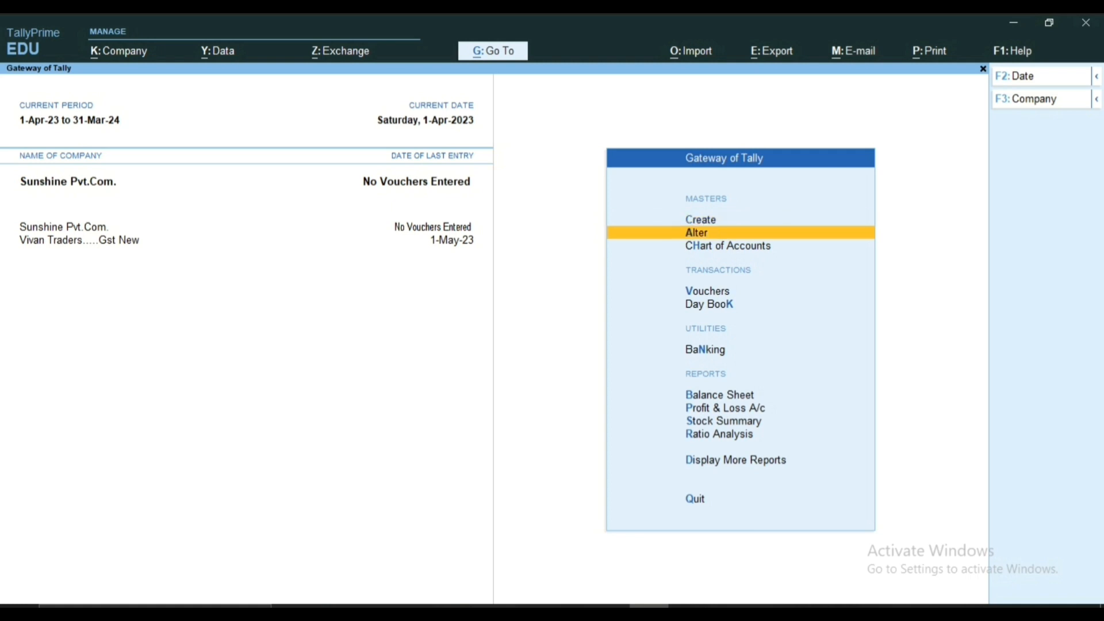
key(Return)
key(Up)
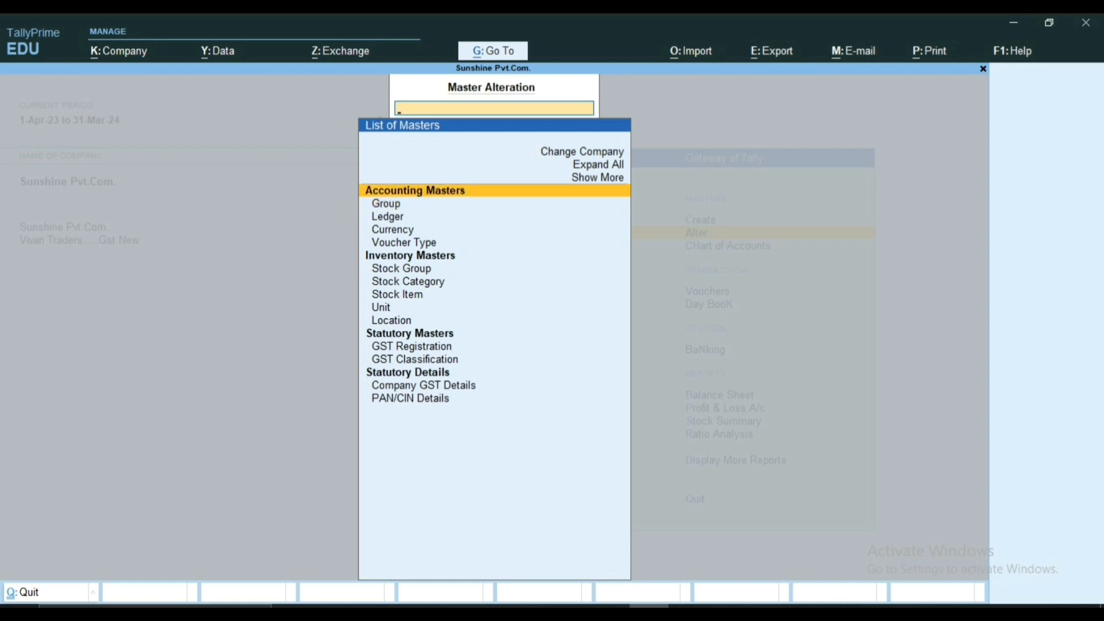
key(Down)
key(Down)
key(Return)
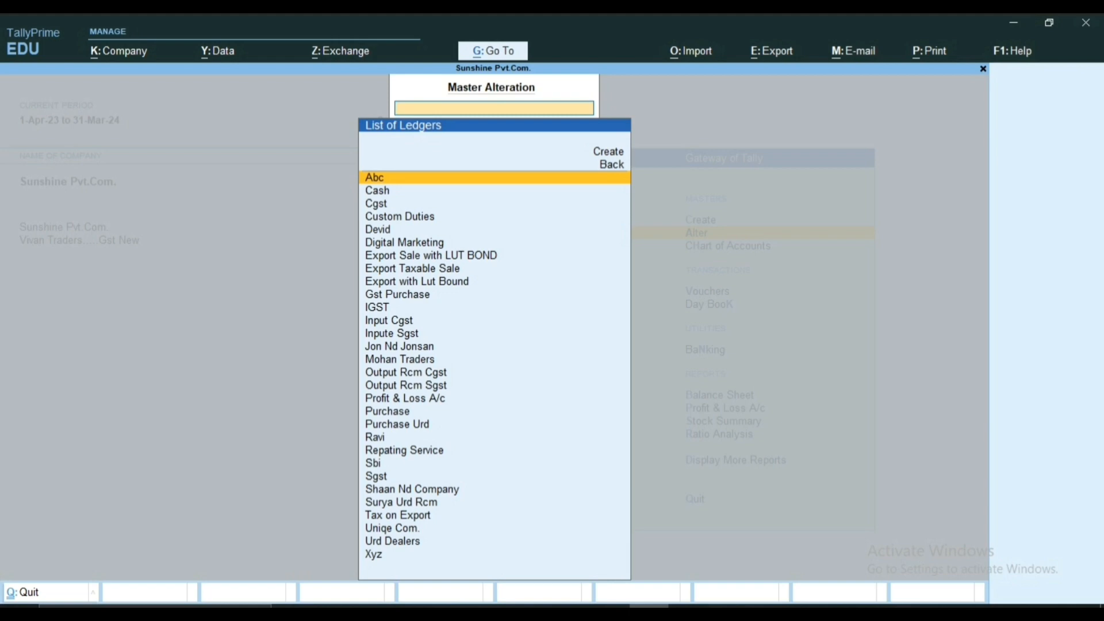
key(Down)
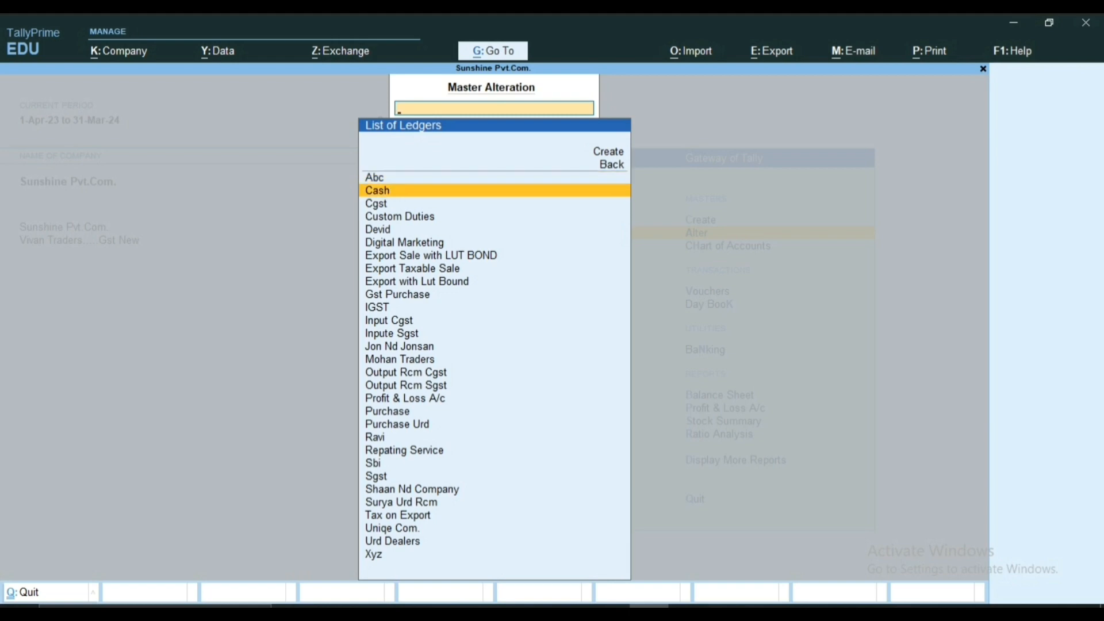
key(Down)
key(Down)
key(Down)
key(Down)
key(Down)
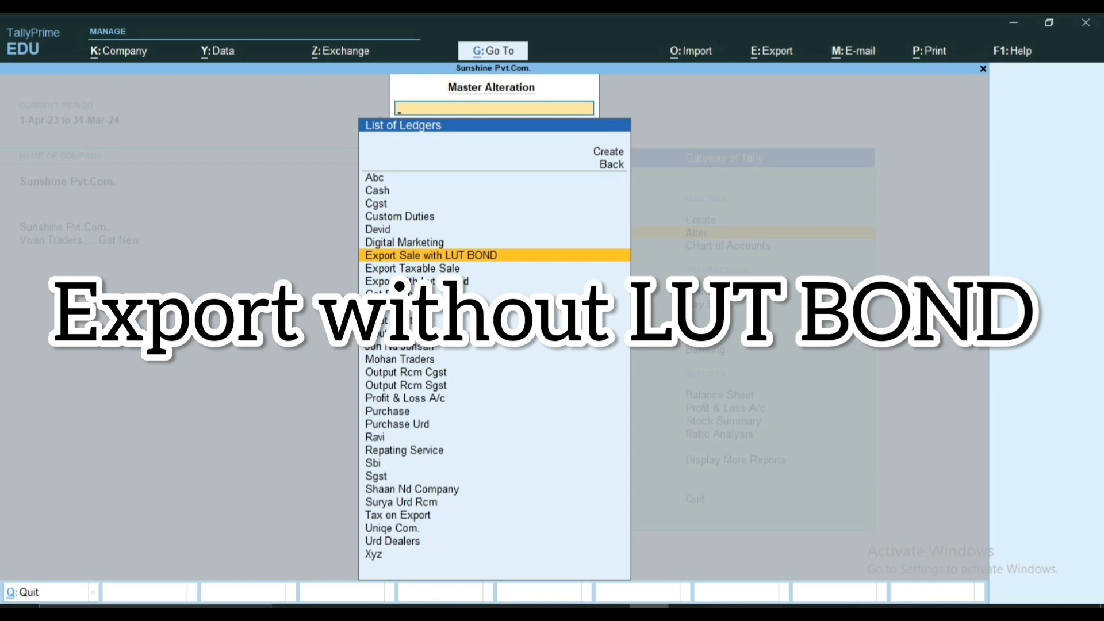
key(Escape)
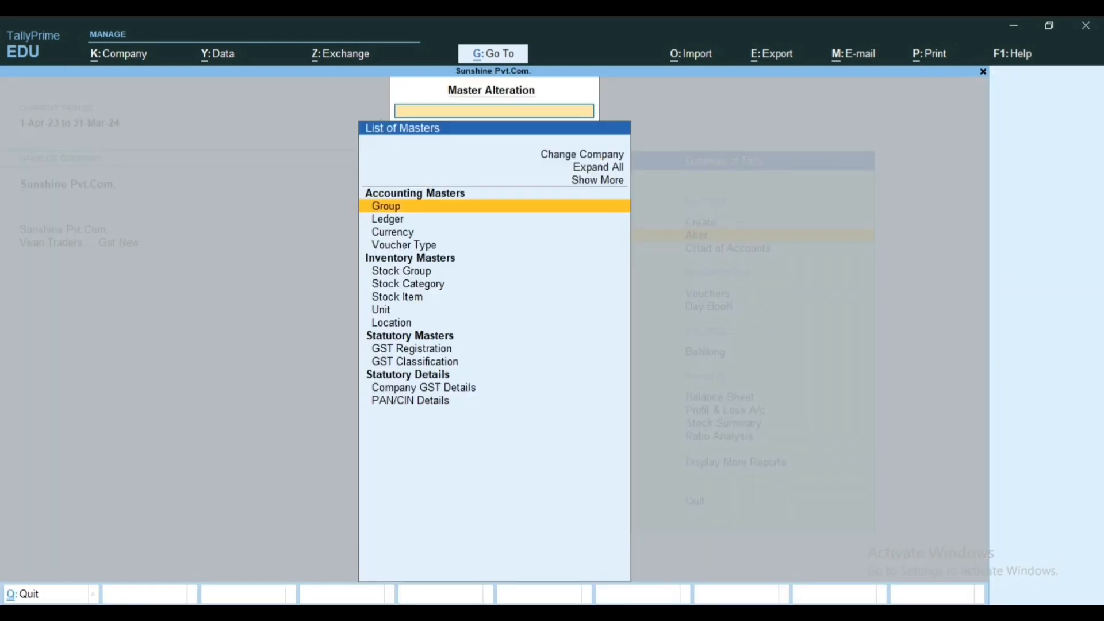
key(Down)
key(Return)
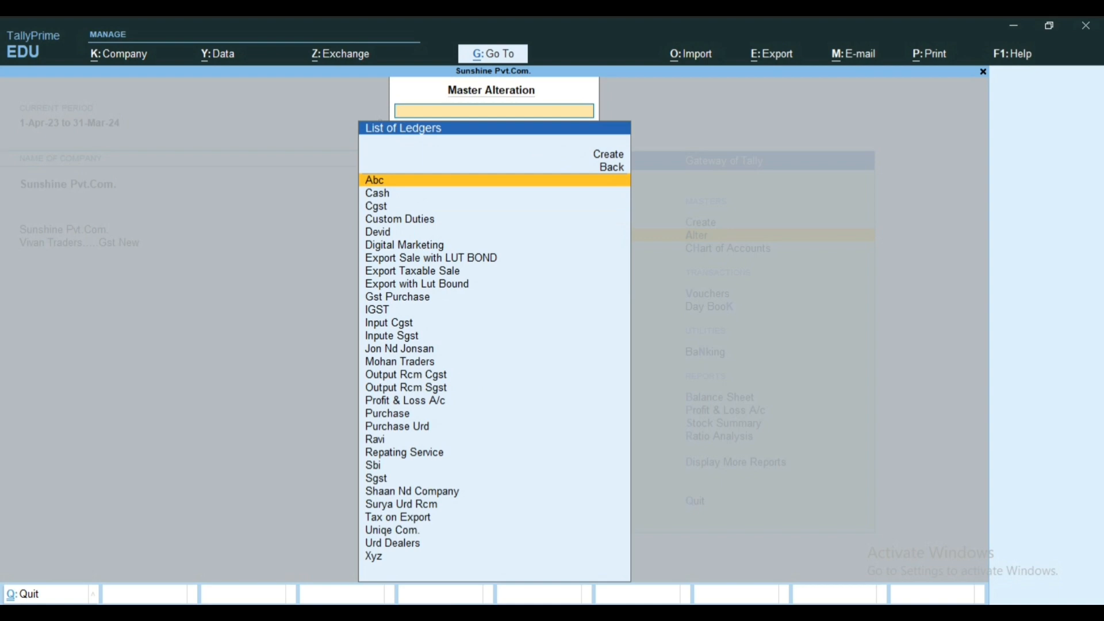
Step: Open the Export Sale with LUT BOND ledger for alteration
key(Down)
key(Down)
key(Down)
key(Down)
key(Down)
key(Down)
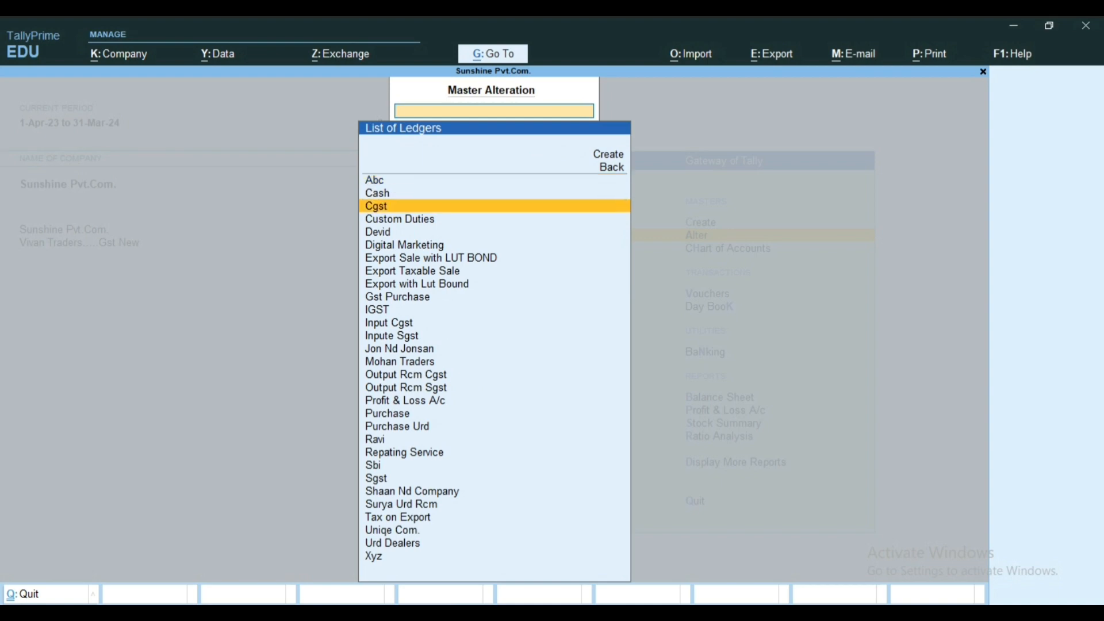
key(Up)
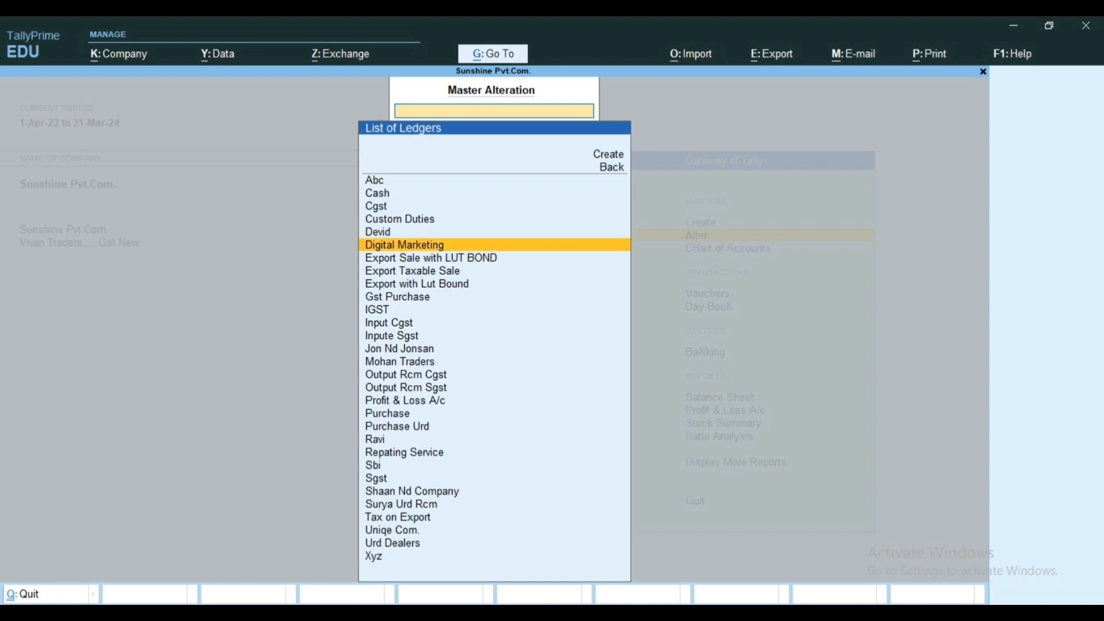
key(Down)
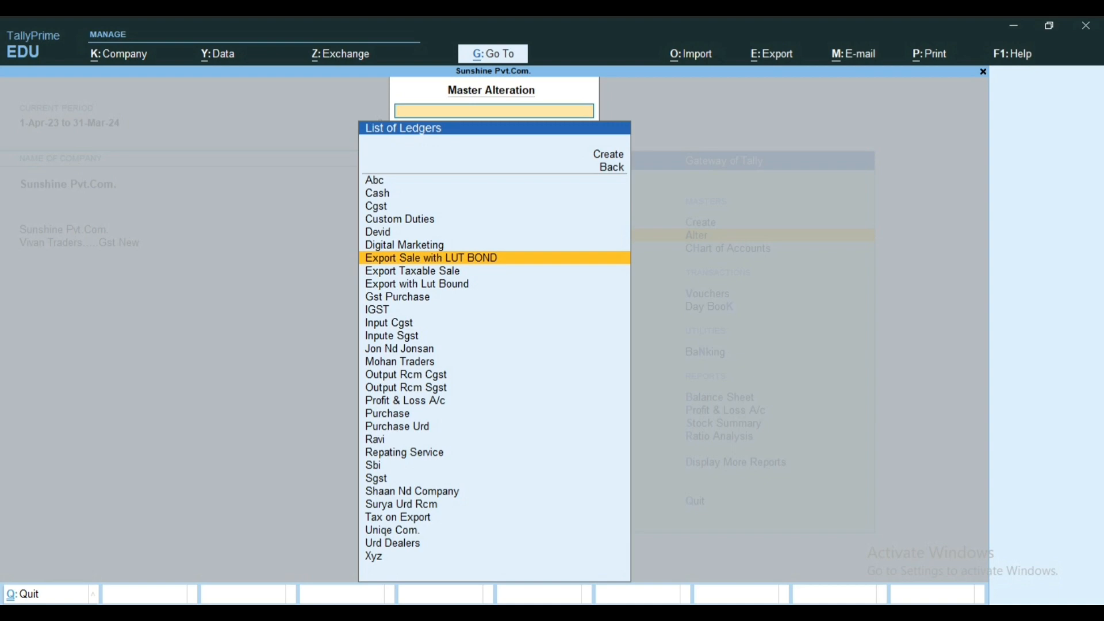
key(Up)
key(Down)
key(Return)
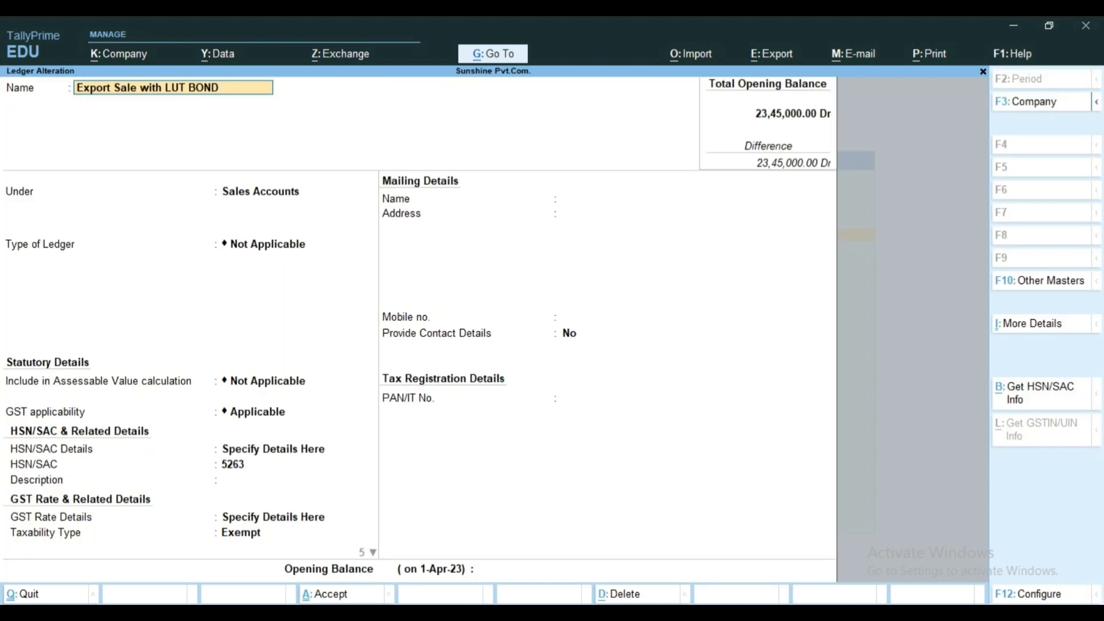
Step: Review the ledger's name, parent group, type of ledger and assessable value setting
key(Return)
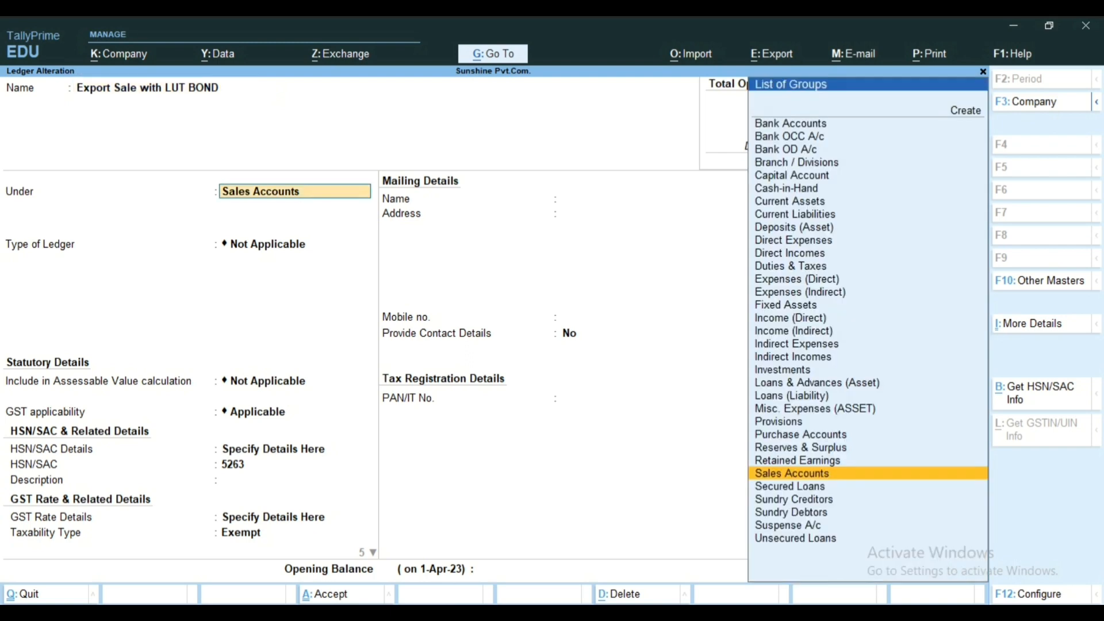
key(Return)
key(Return)
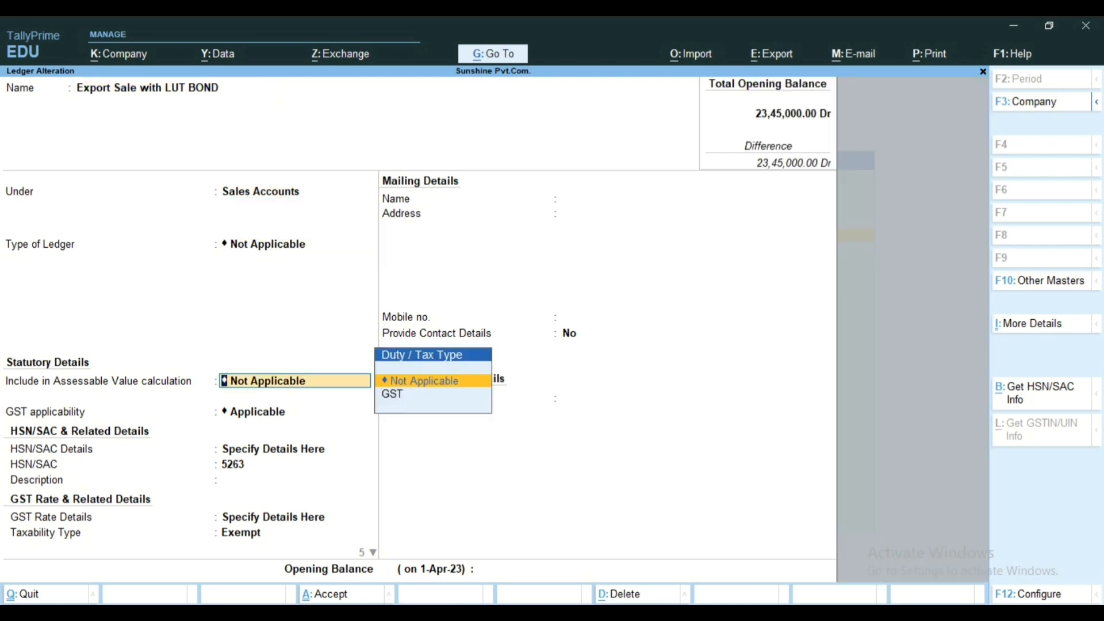
key(BackSpace)
key(BackSpace)
key(Return)
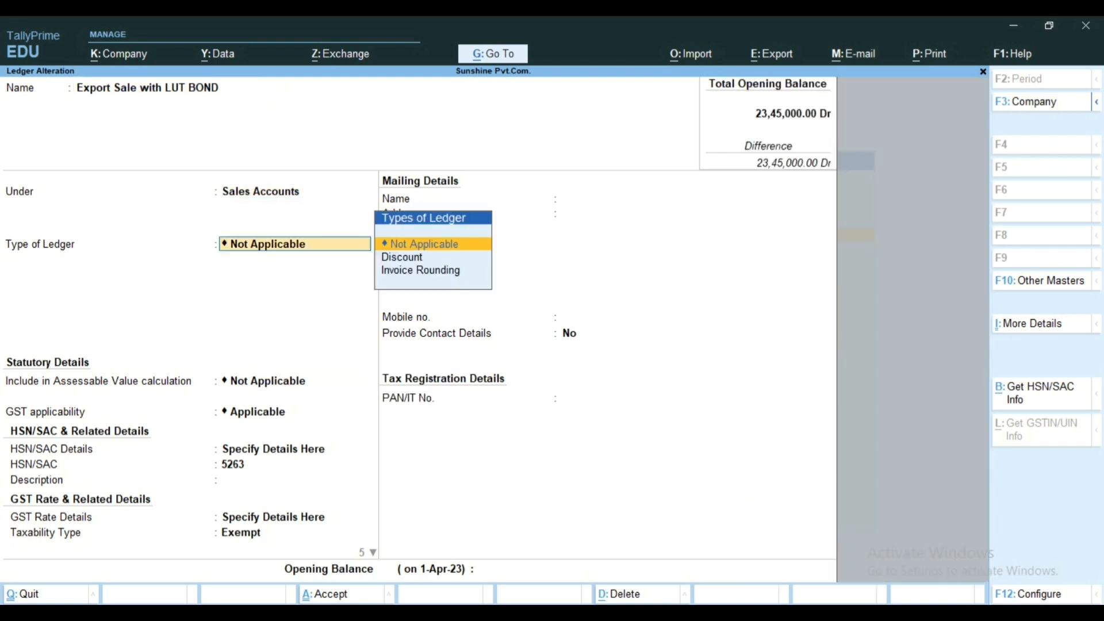
key(Return)
Step: Review the GST applicability, HSN/SAC code and description in the Export Sale with LUT BOND ledger
key(Return)
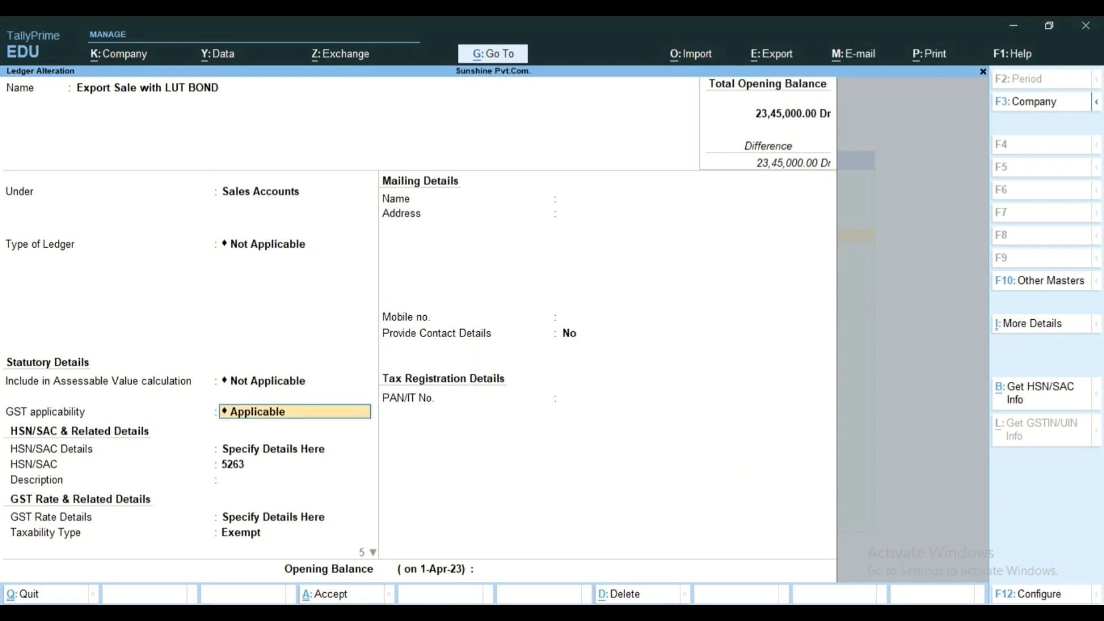
key(Return)
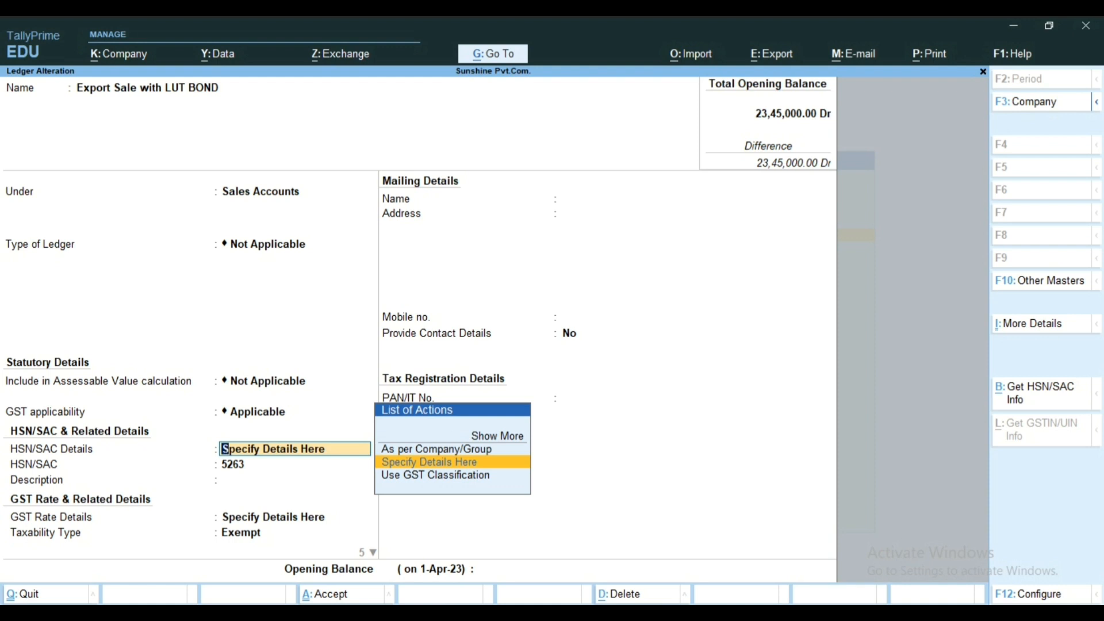
key(Return)
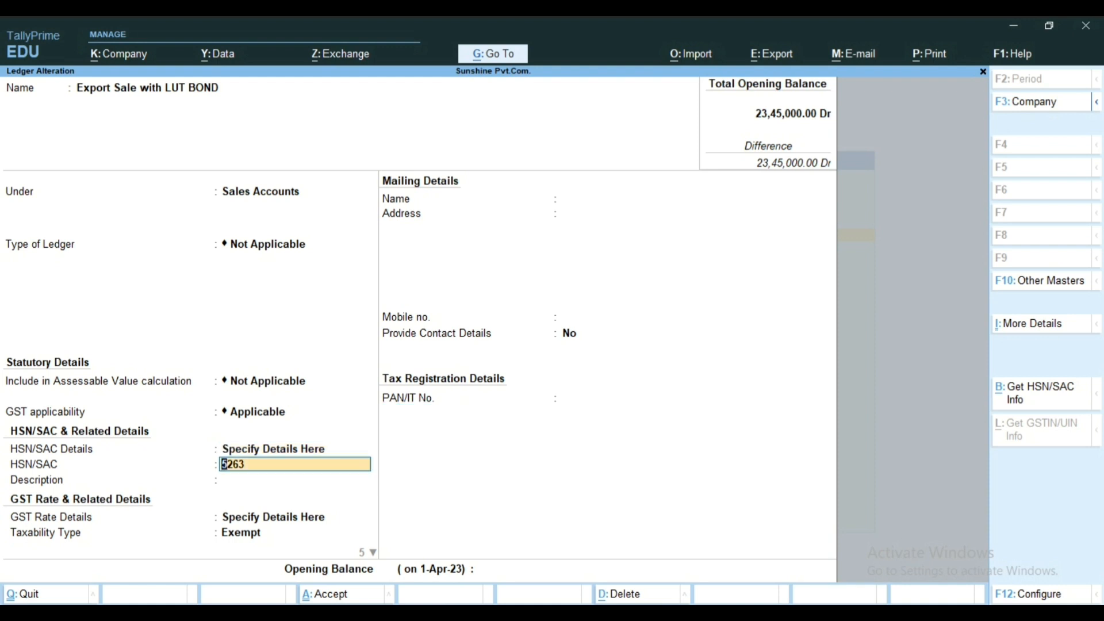
key(Return)
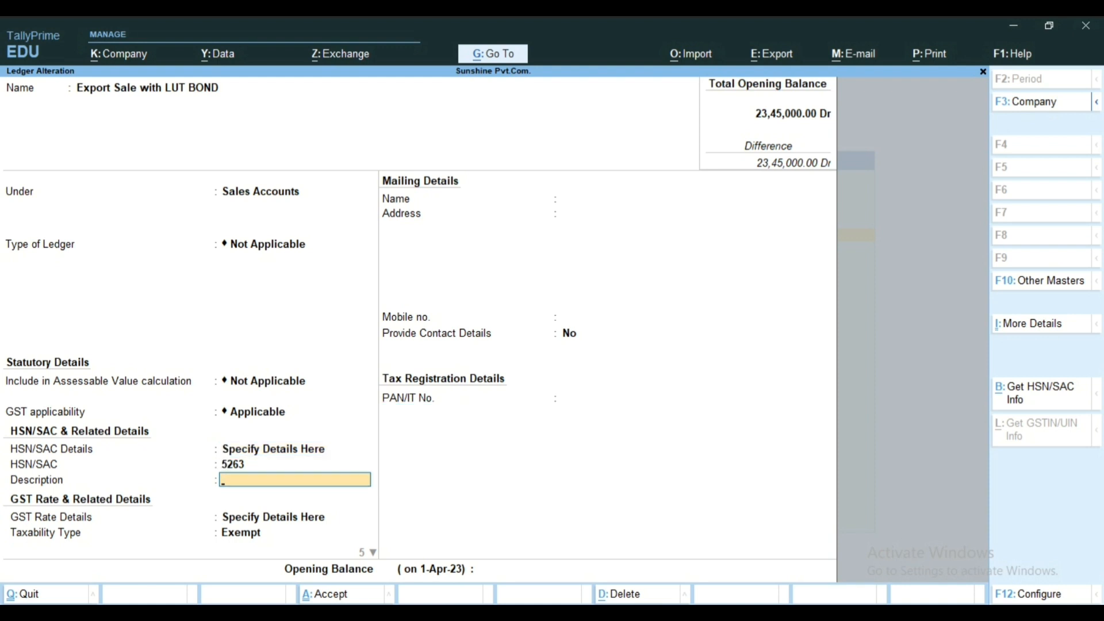
key(Return)
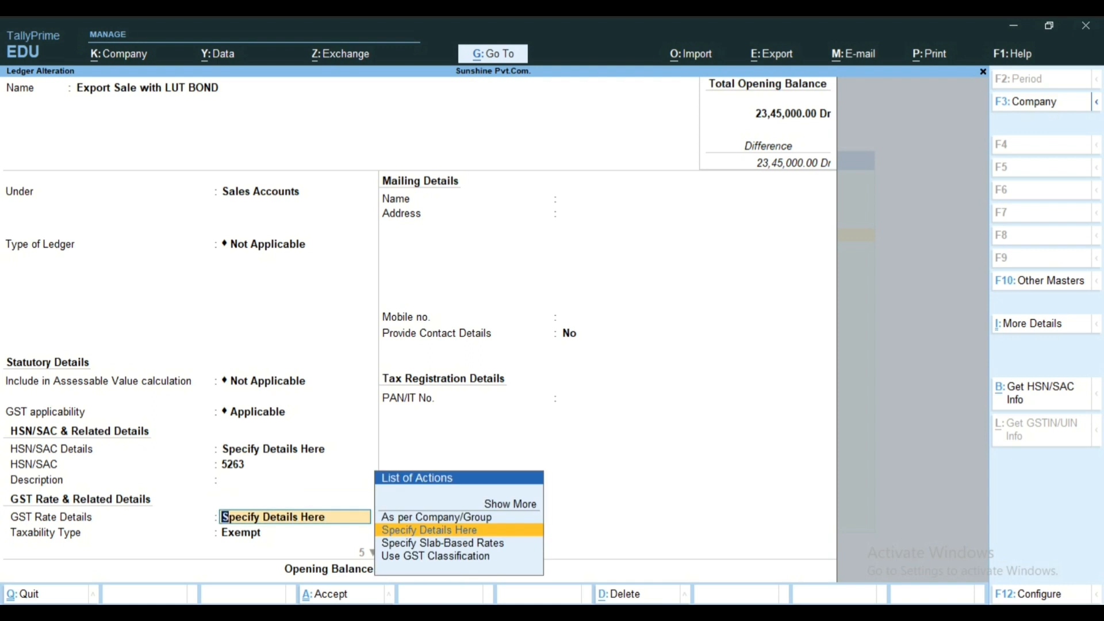
Step: Review the LUT bond ledger's GST rate source, taxability type, nature of transaction and IGST, CGST and SGST rates
key(Return)
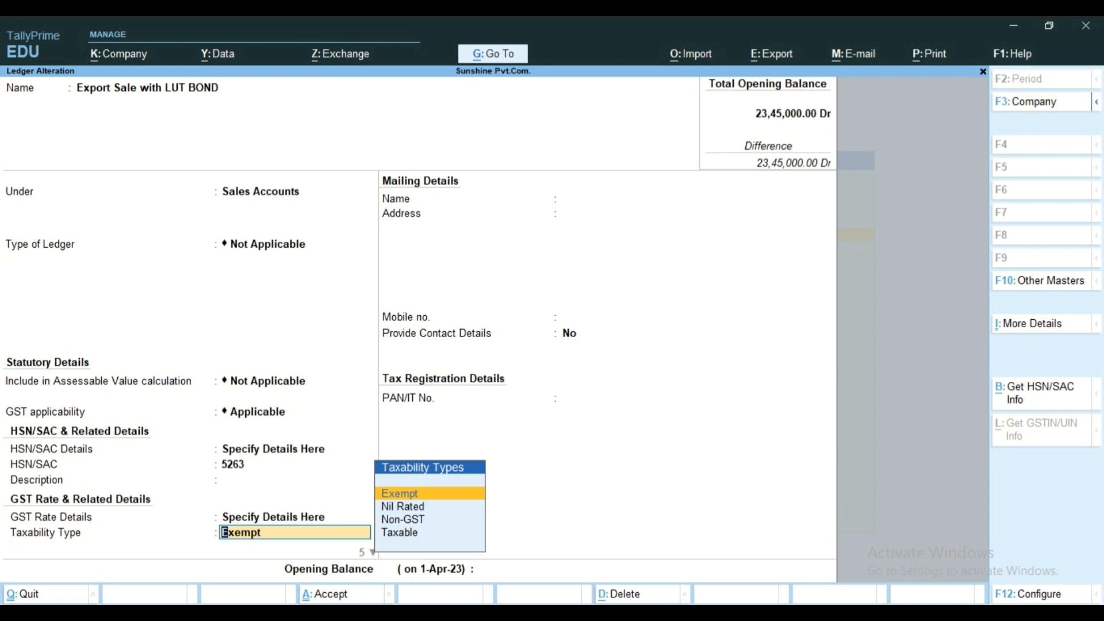
key(Return)
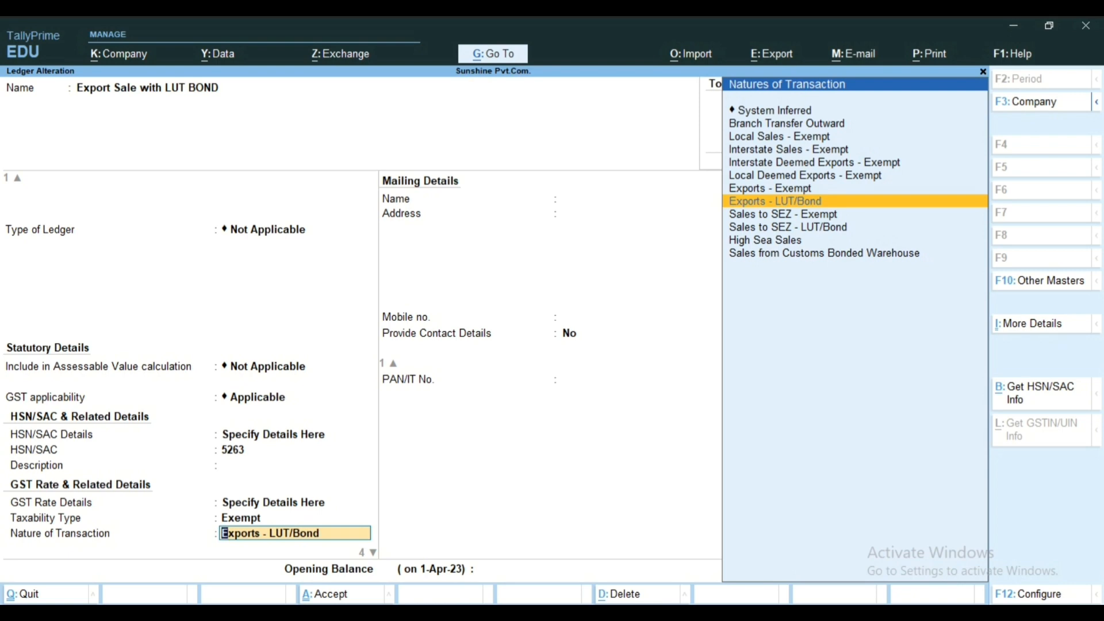
key(Return)
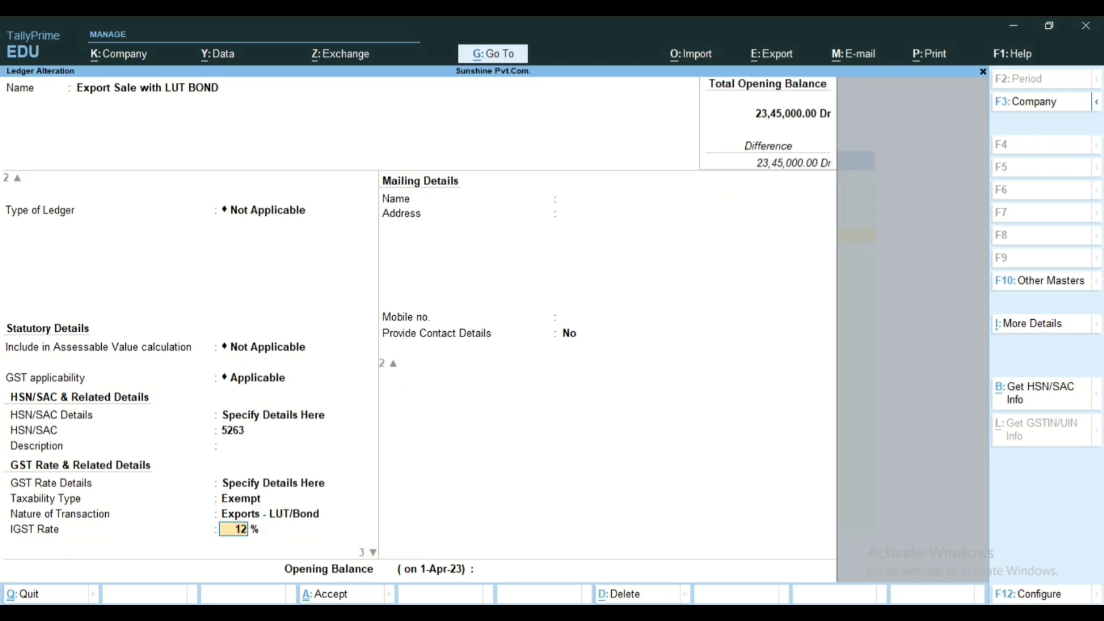
key(Return)
key(Return)
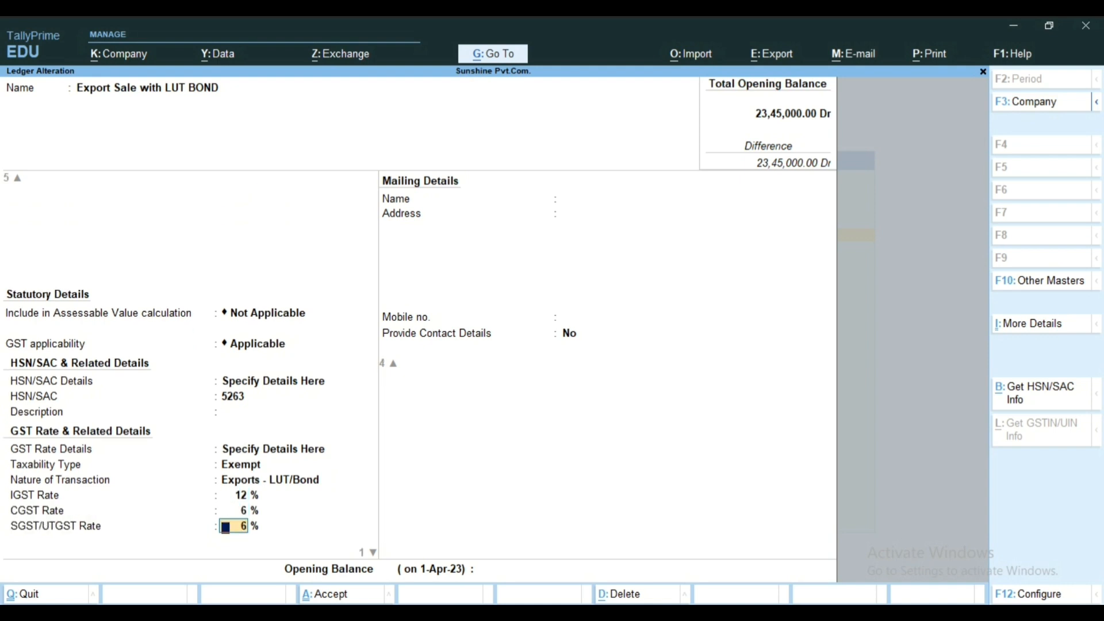
Step: Open the Export Taxable Sale ledger for alteration and review its parent group, type of ledger and assessable value setting
key(Return)
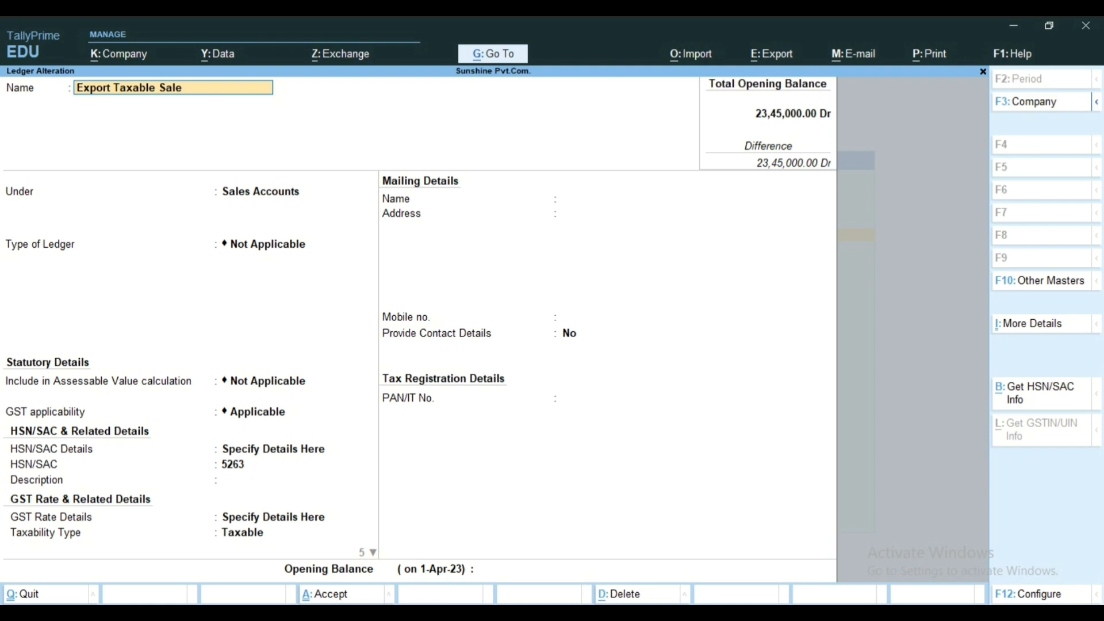
key(Return)
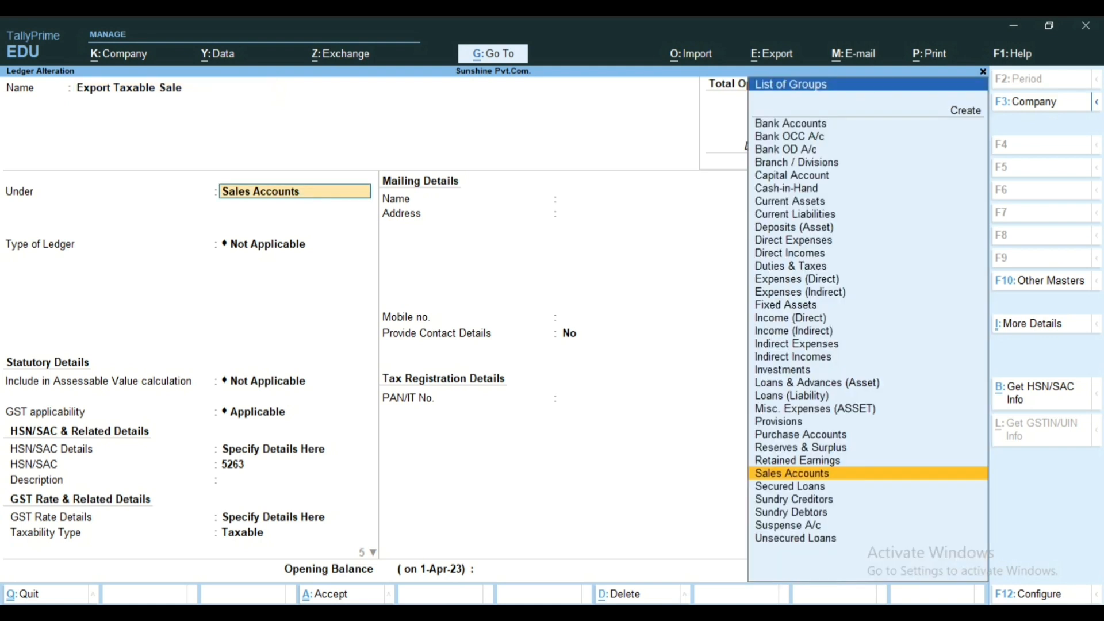
key(Return)
key(Return)
Step: Review the GST applicability and HSN/SAC details of the Export Taxable Sale ledger
key(Return)
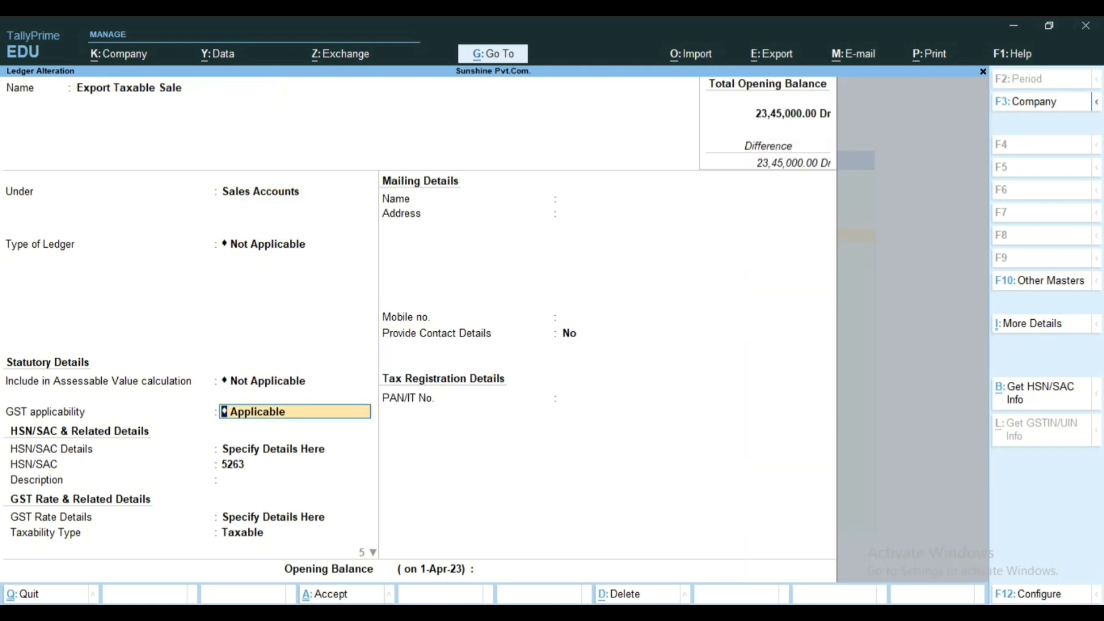
key(Return)
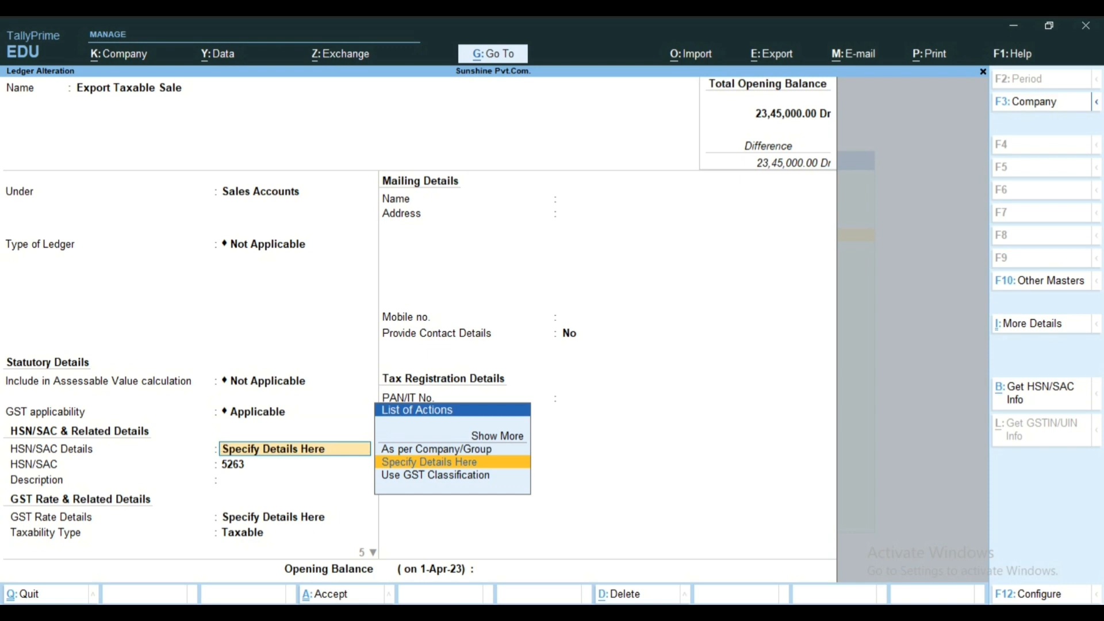
key(Return)
key(Return)
key(Return)
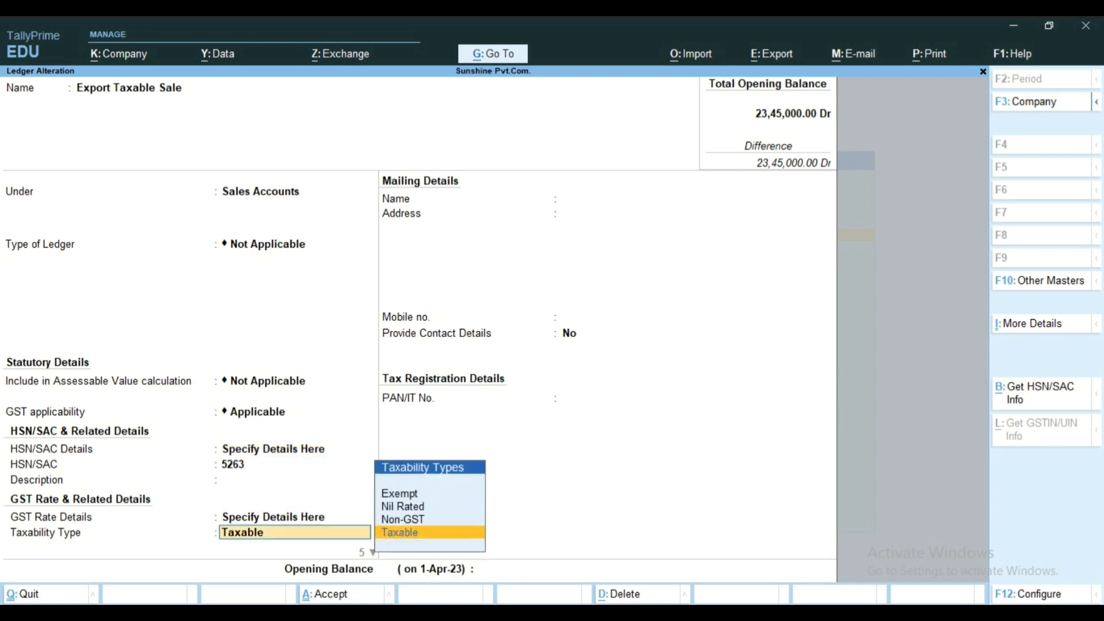
Step: Keep Taxable, Exports - Taxable and the existing GST rates for the Export Taxable Sale ledger, then save it
key(Return)
key(Return)
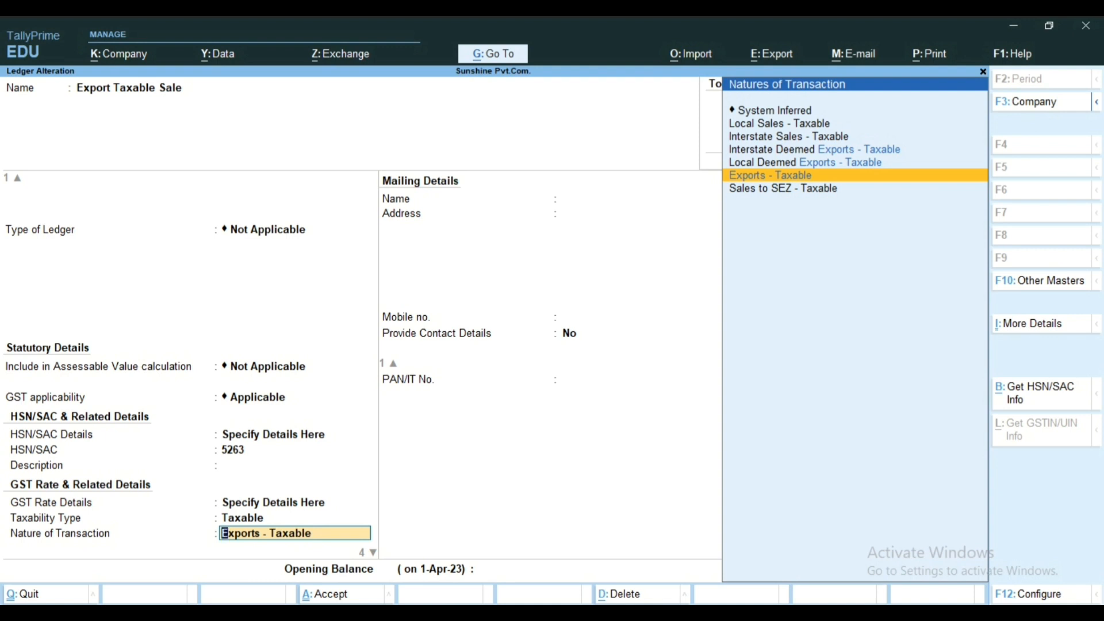
key(Return)
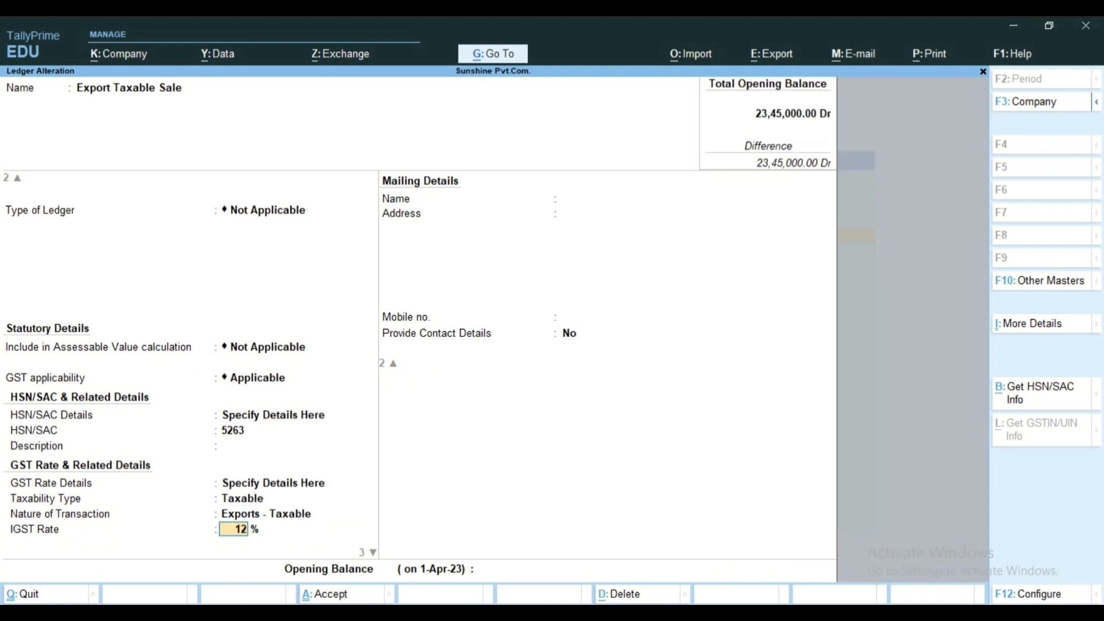
key(Return)
key(Return)
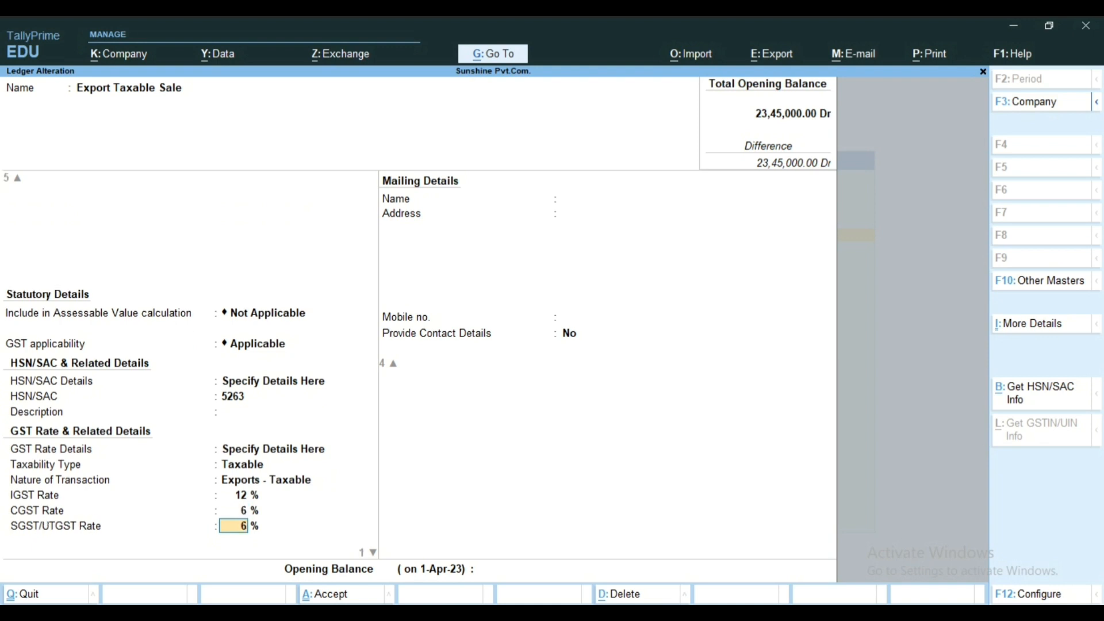
key(Return)
key(Return)
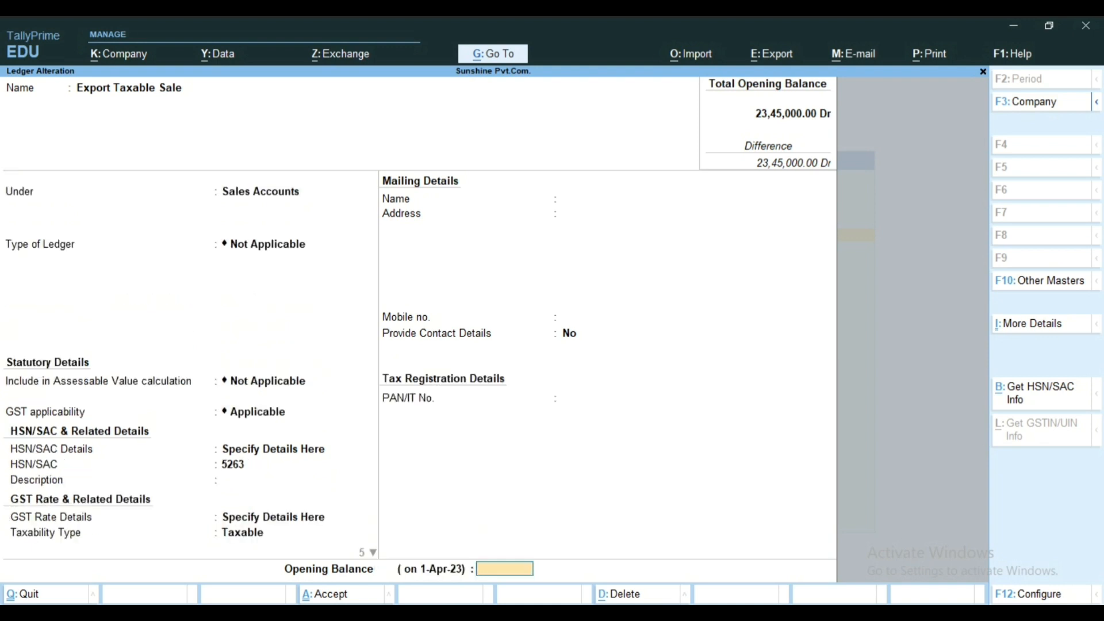
key(Return)
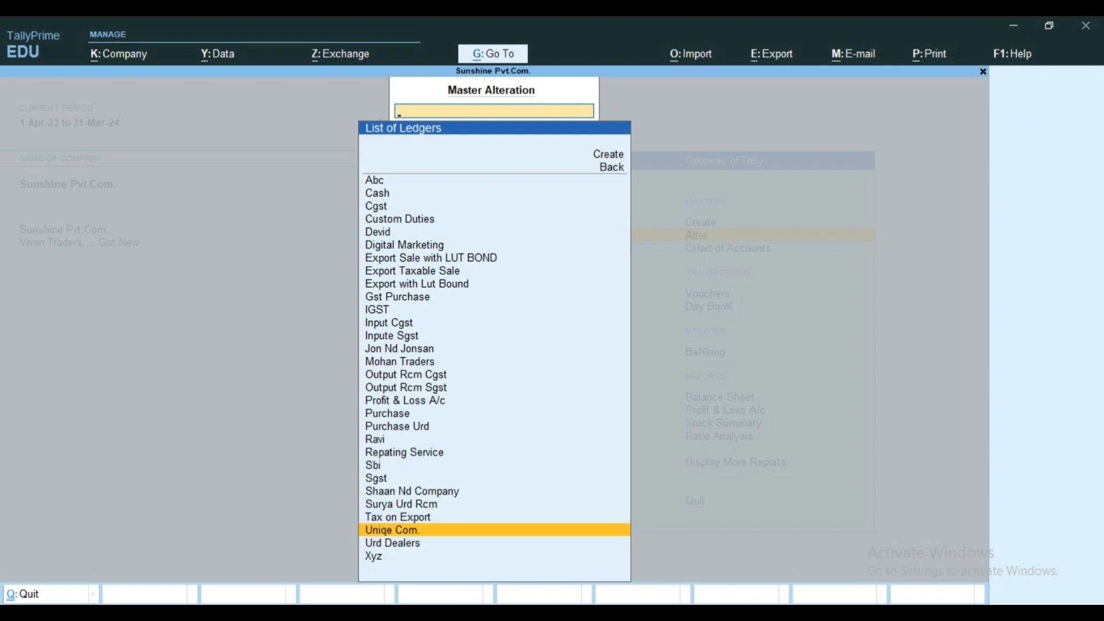
Step: Open the Uniqe Com. ledger for alteration and review its parent group and mailing name
key(Return)
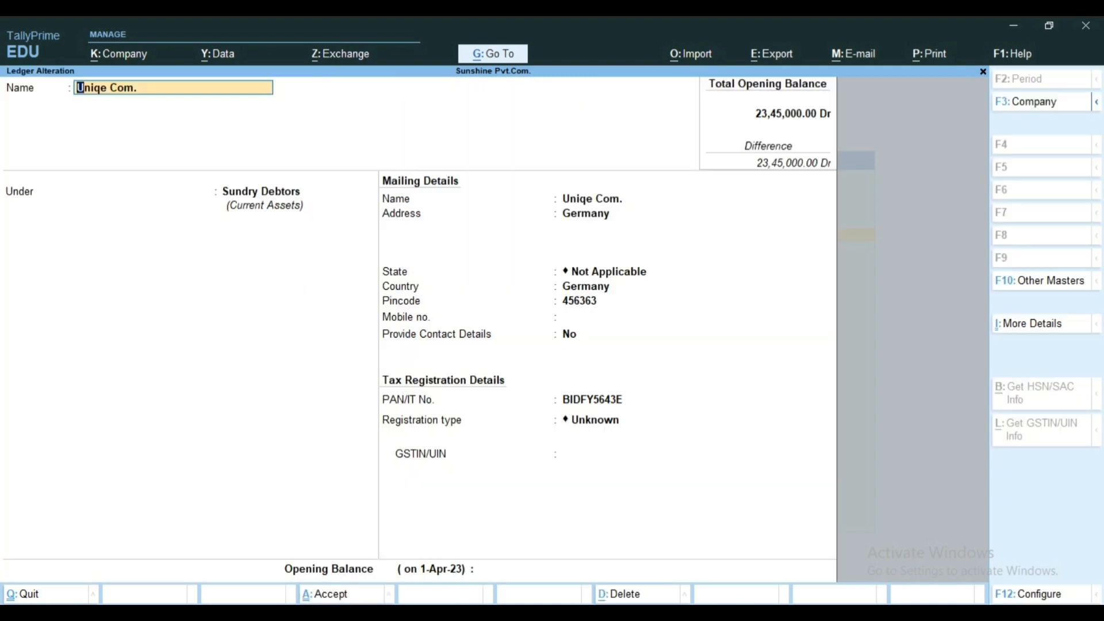
key(Return)
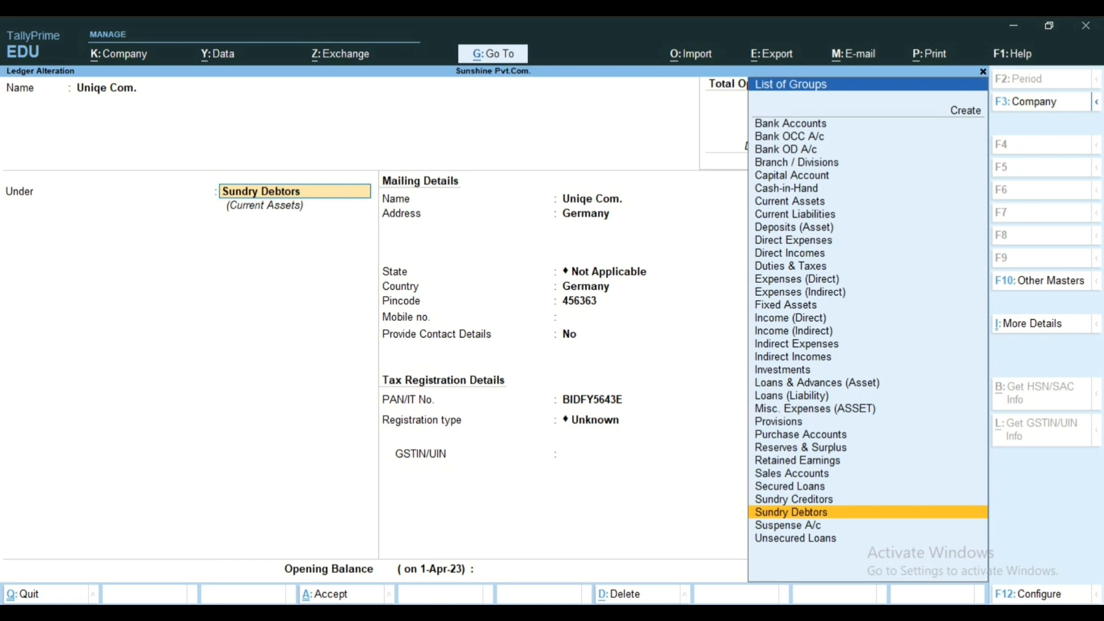
key(Return)
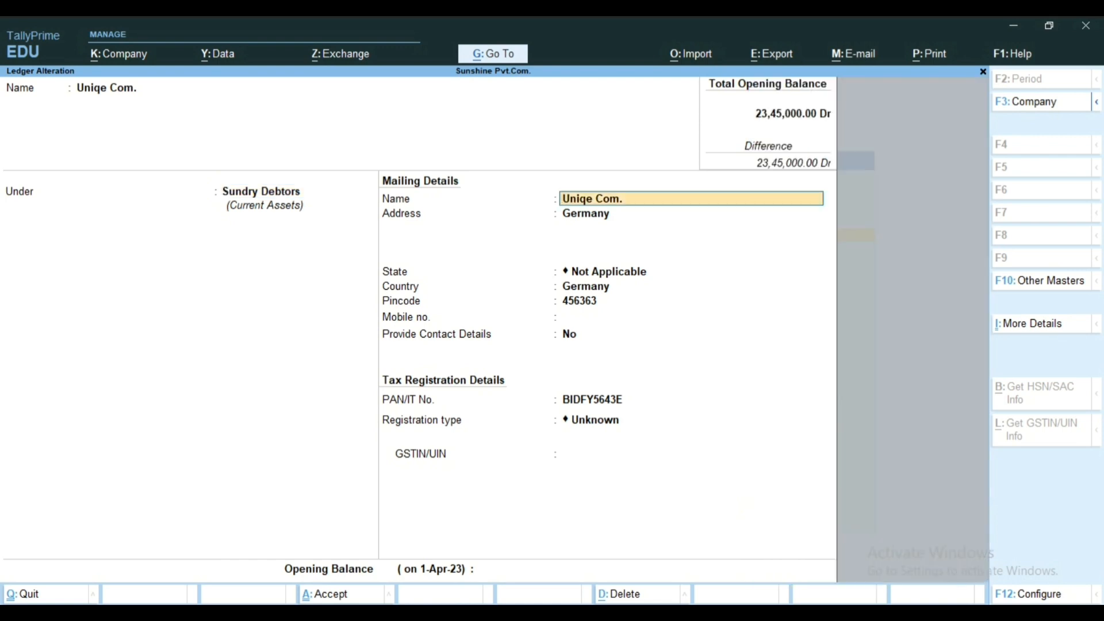
key(Return)
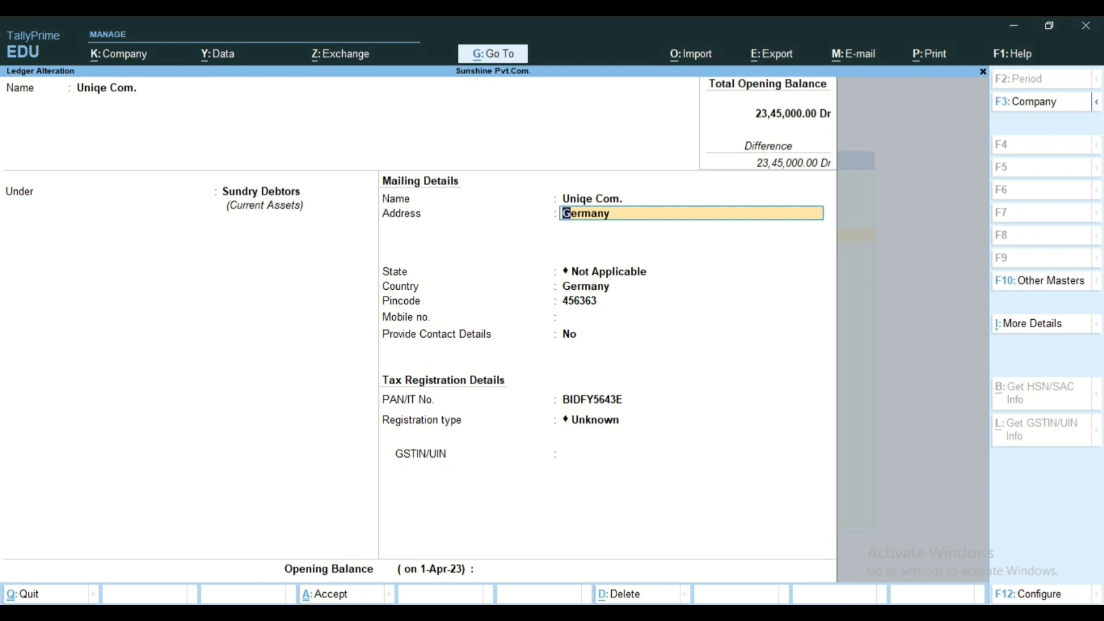
Step: Review the address, state, country and pincode in the Uniqe Com. mailing details
key(Return)
key(Return)
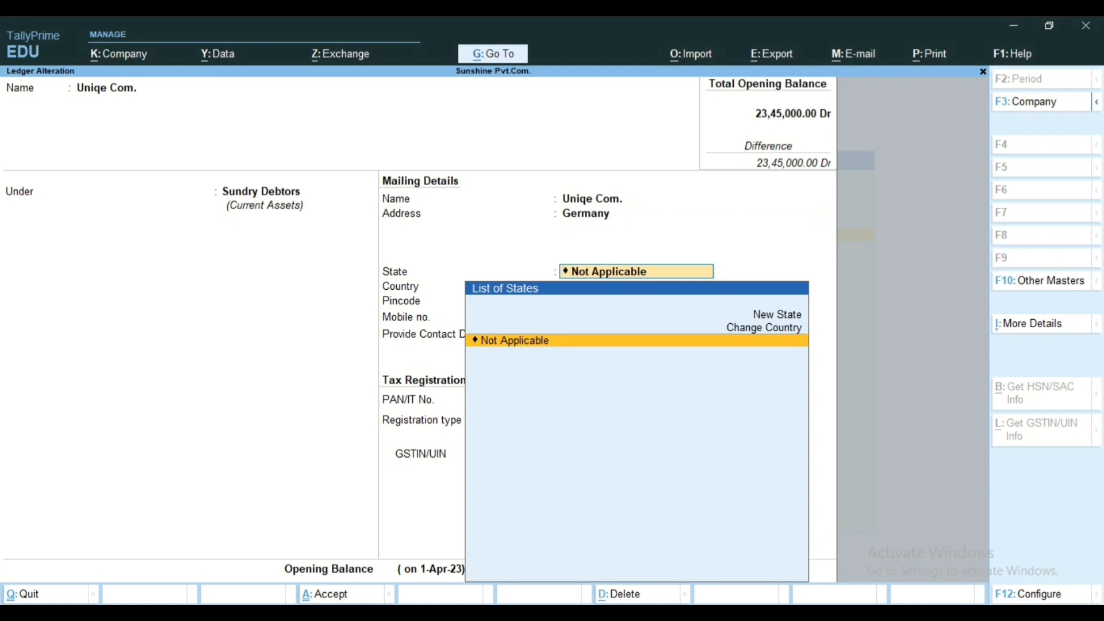
key(Return)
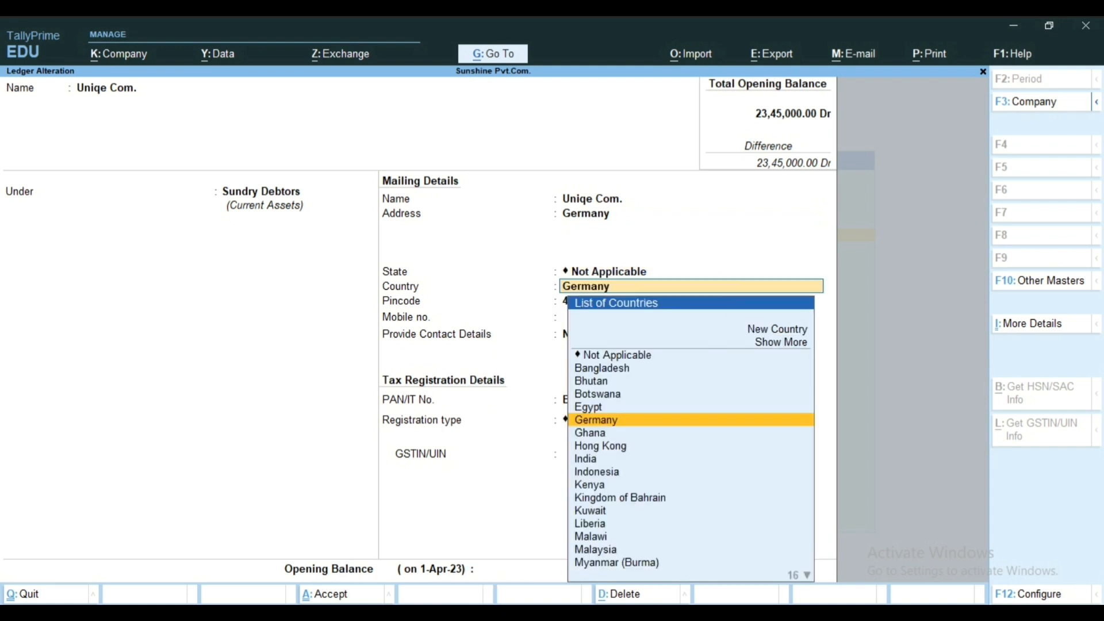
key(Return)
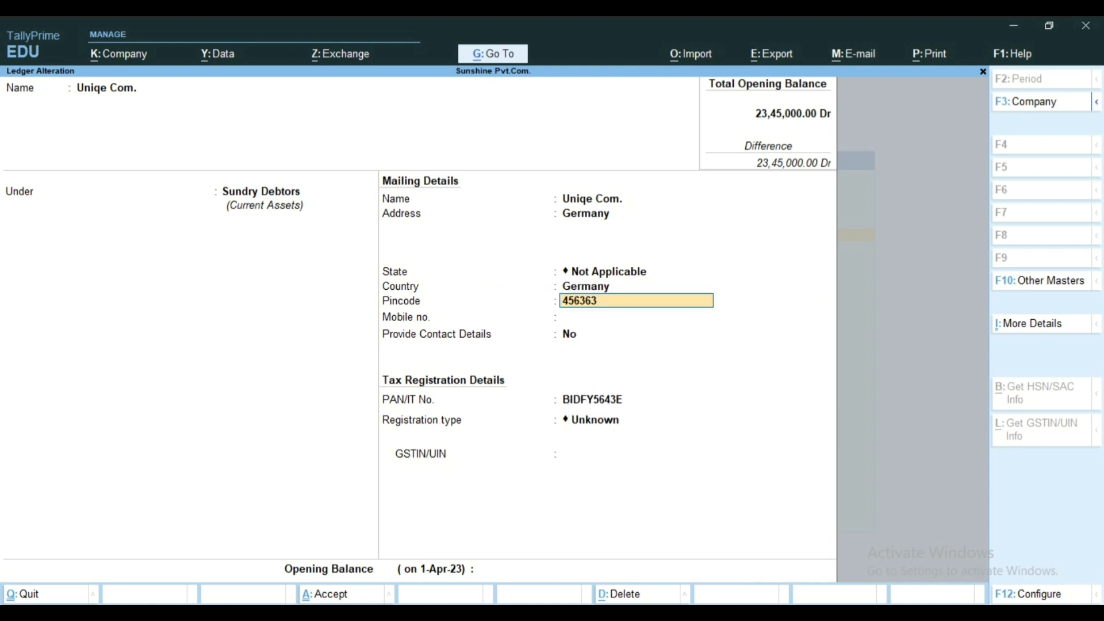
key(Return)
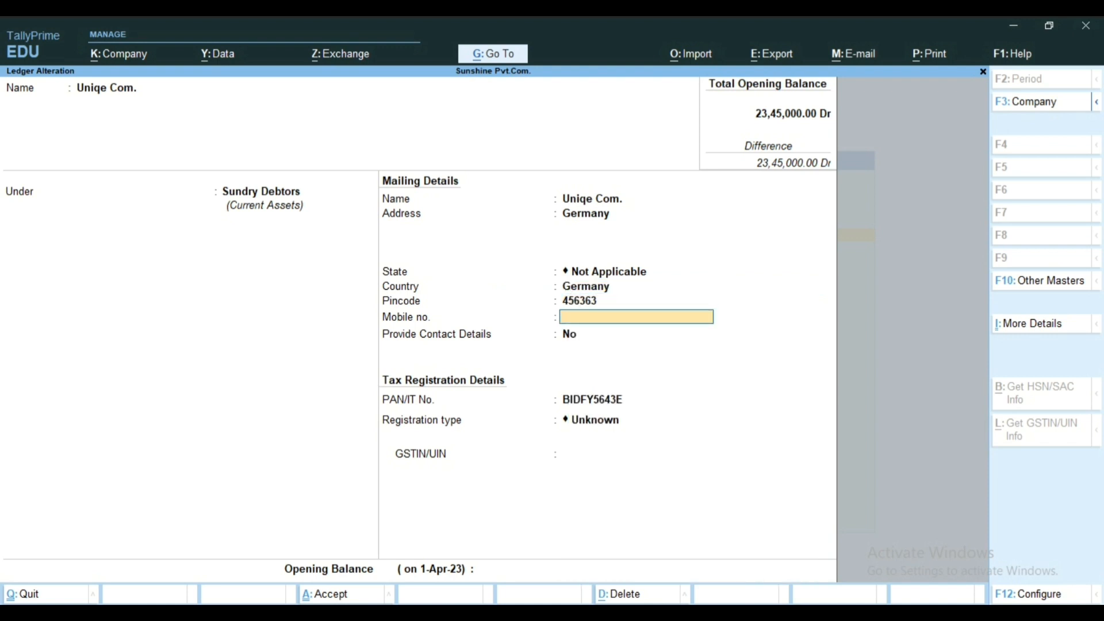
Step: Set Provide Contact Details to Yes for Uniqe Com. and accept the existing contact person and phone number
key(Return)
text(y)
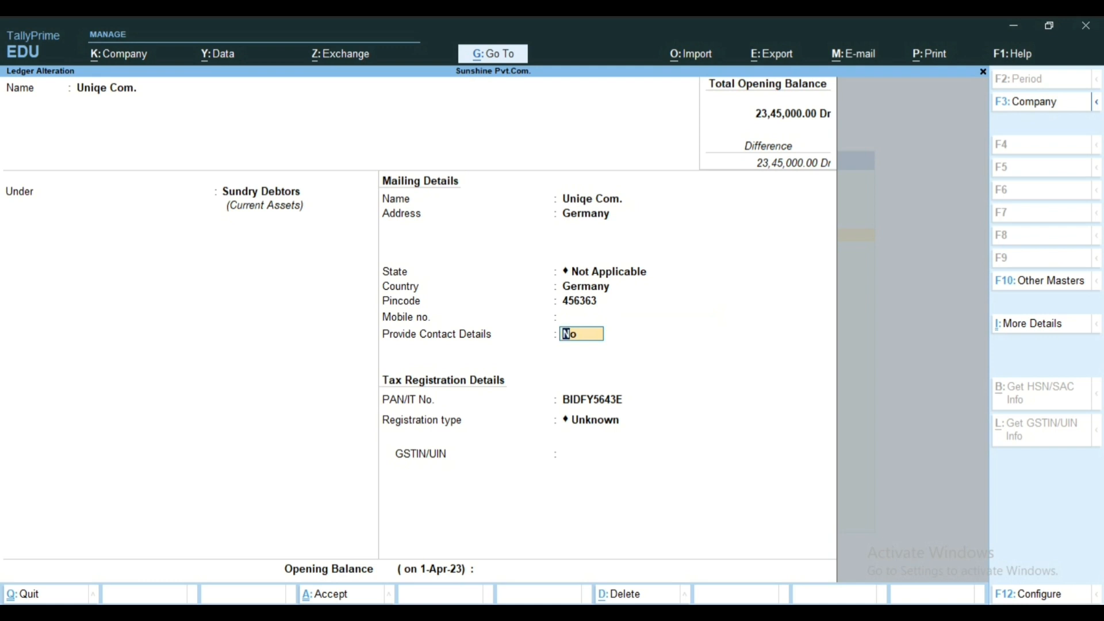
key(Return)
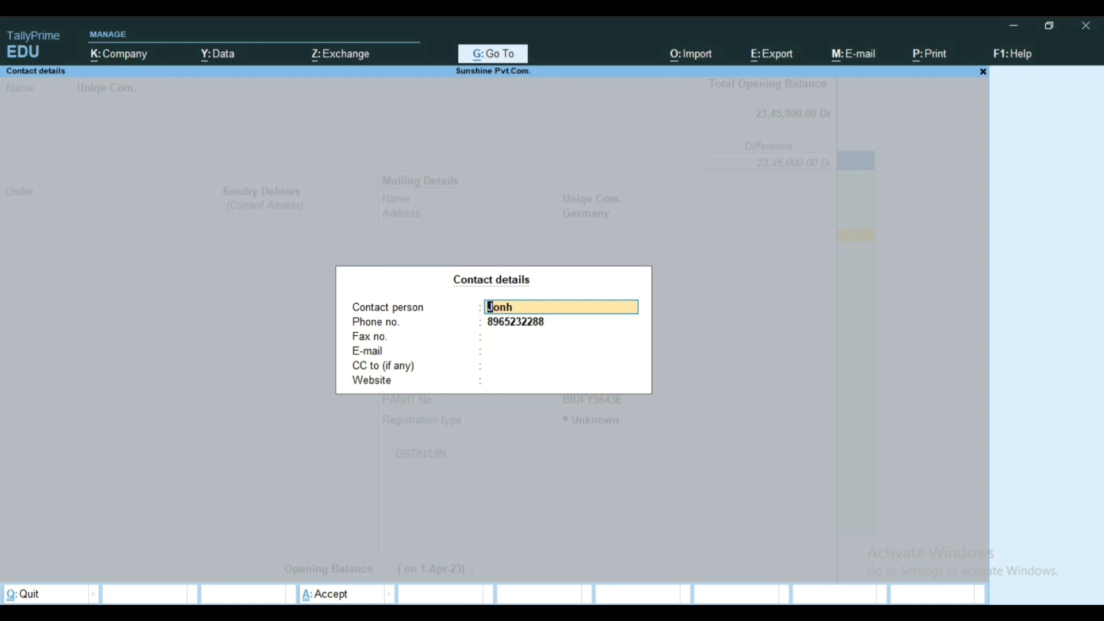
key(Return)
key(Return)
key(Return)
key(Return)
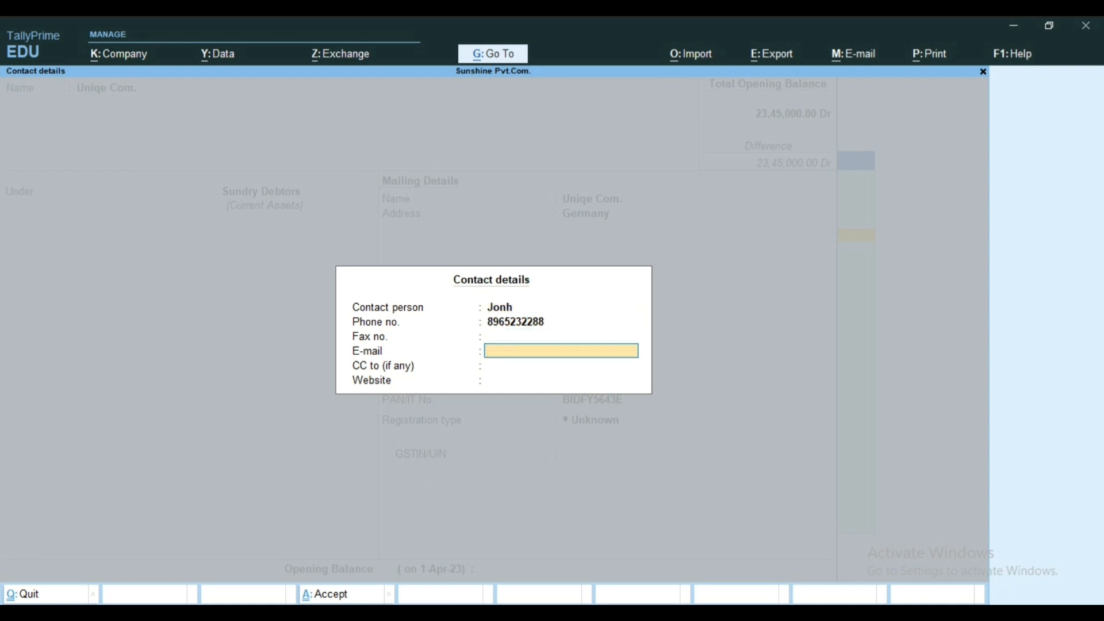
key(Return)
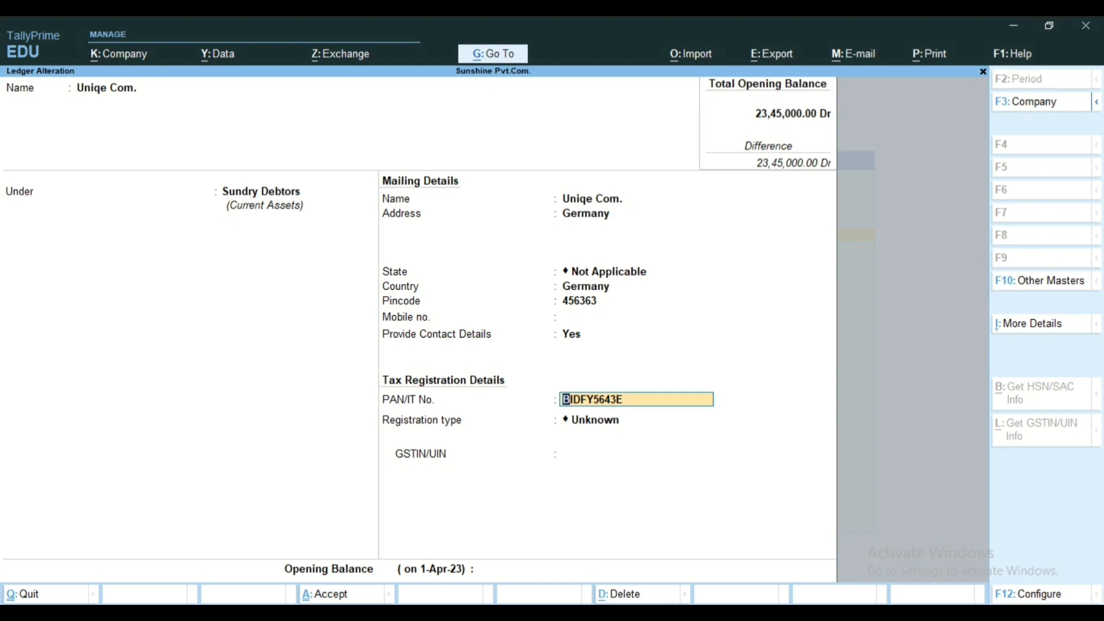
Step: Examine the ledger configuration options for general, bank and party tax registration details, then close them without changes
key(F12)
key(Down)
key(Down)
key(Down)
key(Down)
key(Down)
key(Down)
key(Down)
key(Down)
key(Down)
key(Down)
key(Down)
key(Down)
key(Down)
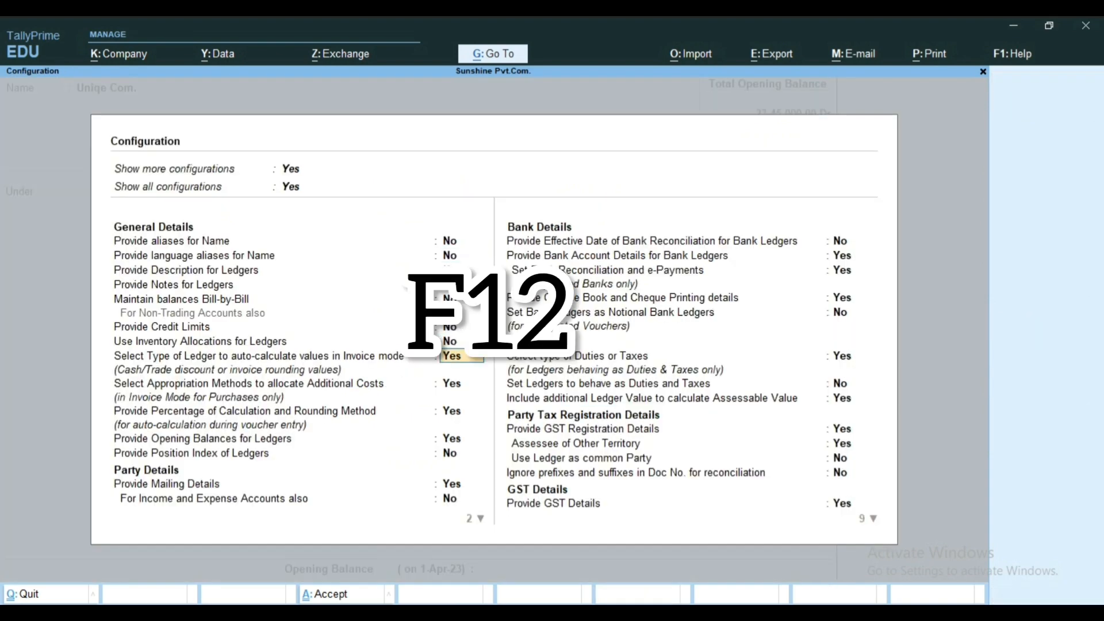
key(Down)
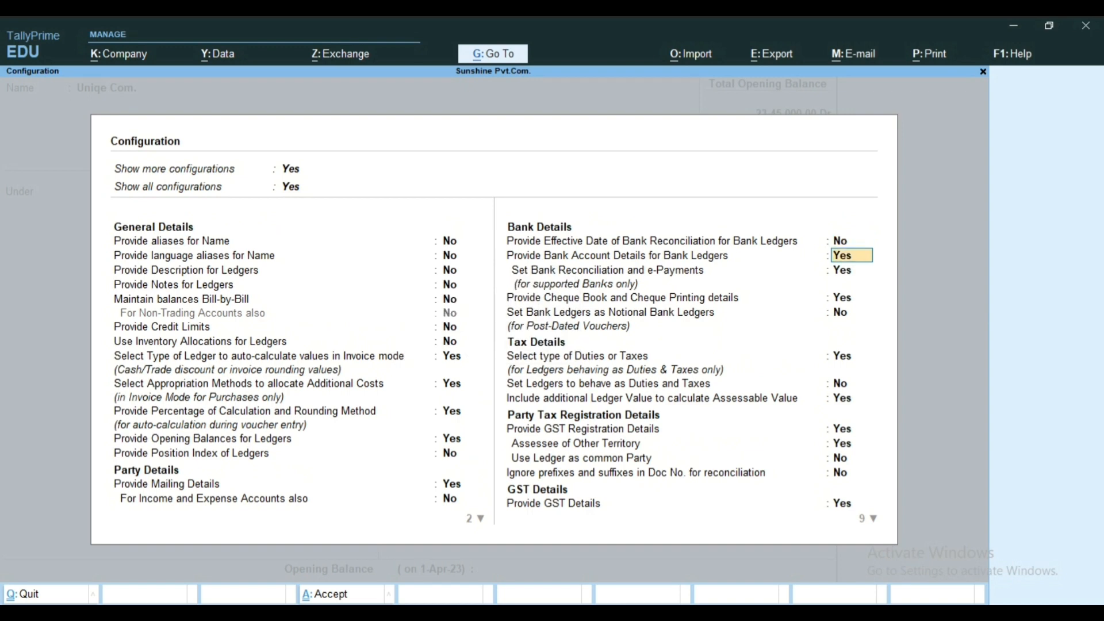
key(Up)
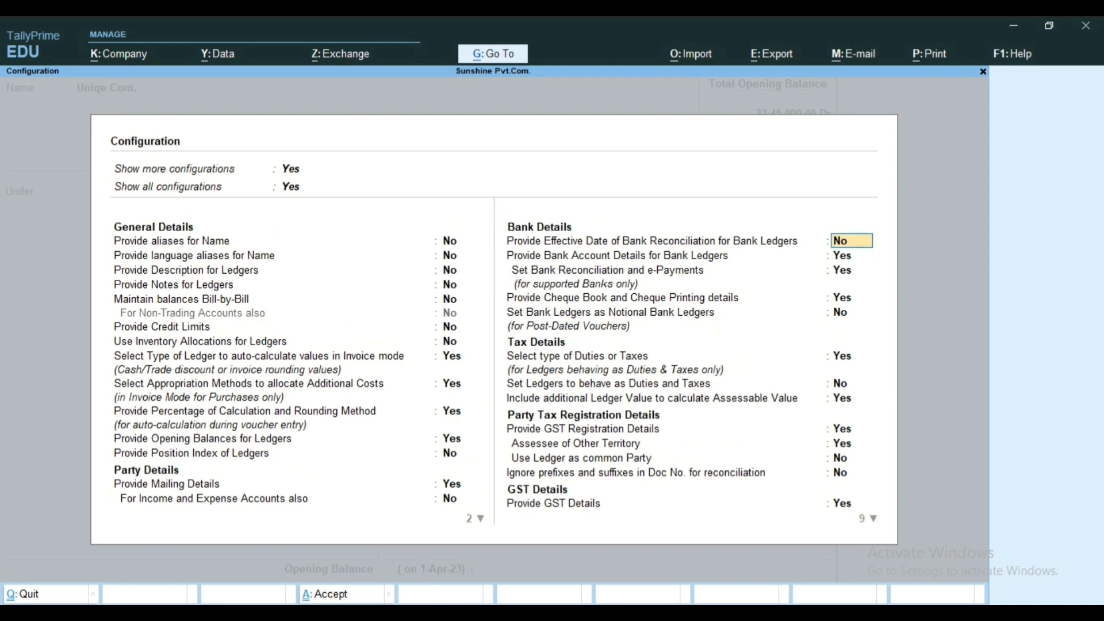
key(Escape)
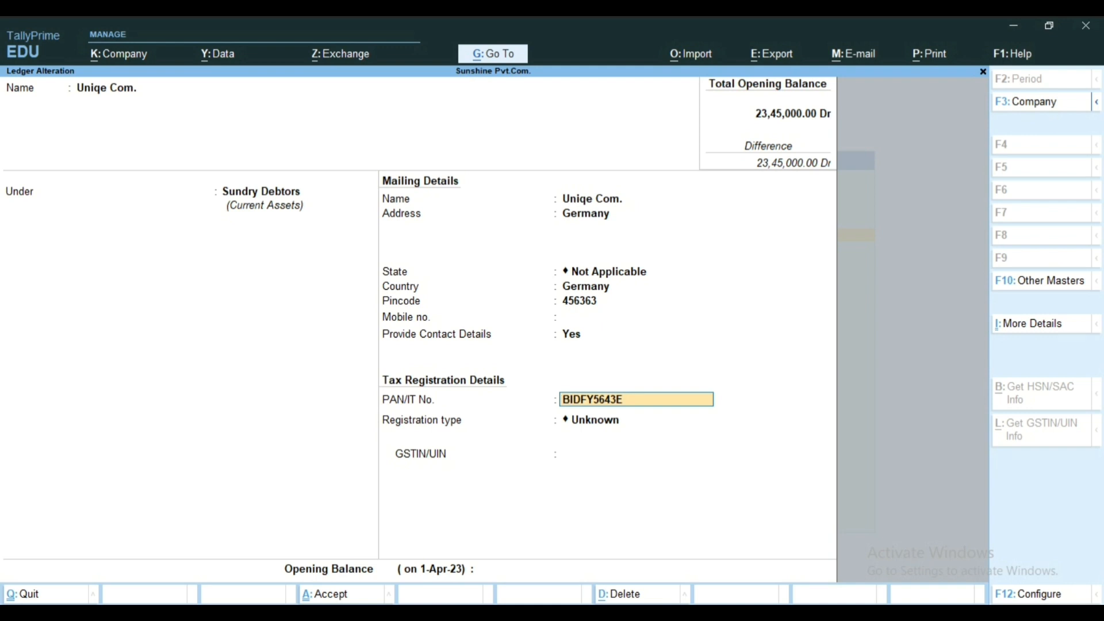
Step: Go through the remaining Uniqe Com. tax registration fields and open the Tax on Export ledger for alteration
key(Return)
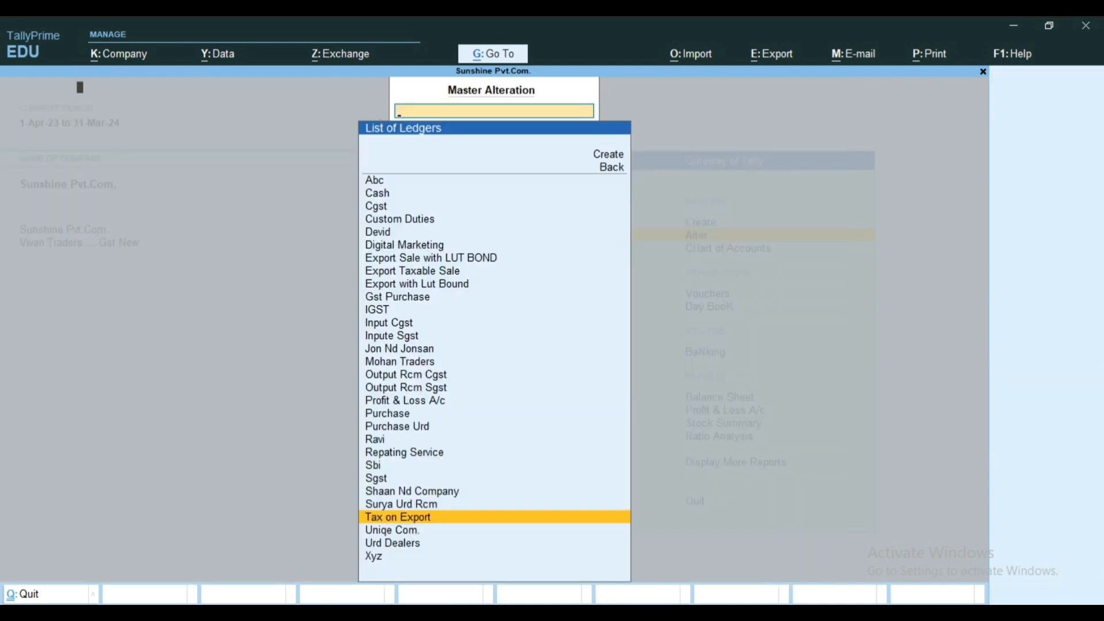
Step: Review the Tax on Export ledger's group, mailing details and tax registration details, and return to the Gateway of Tally
key(Return)
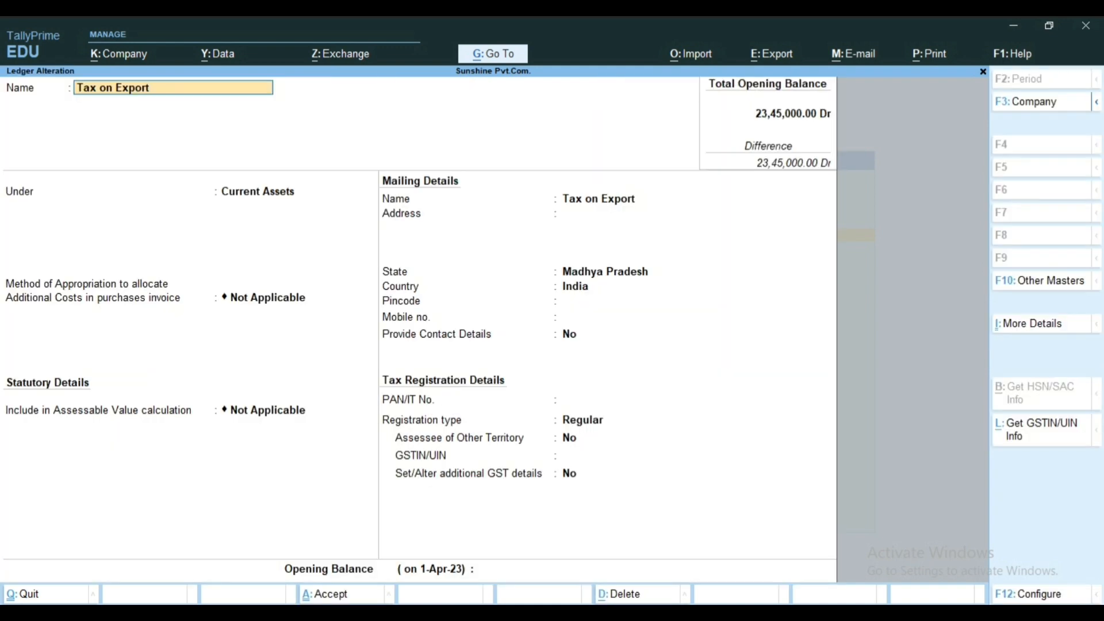
key(Return)
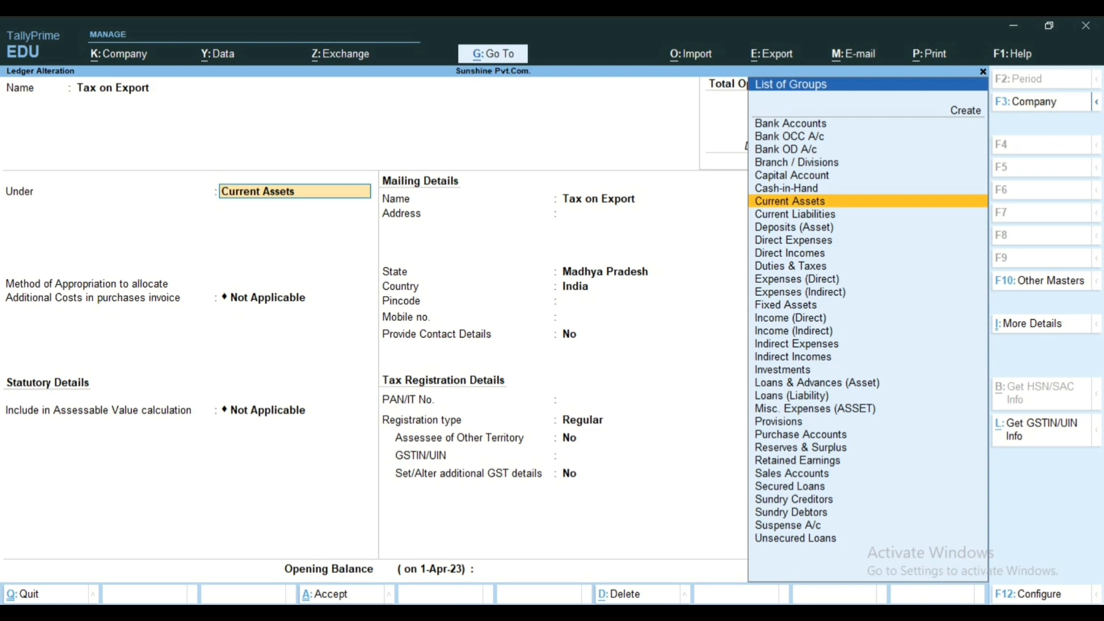
key(Return)
key(Return)
key(Return)
key(Return)
key(Return)
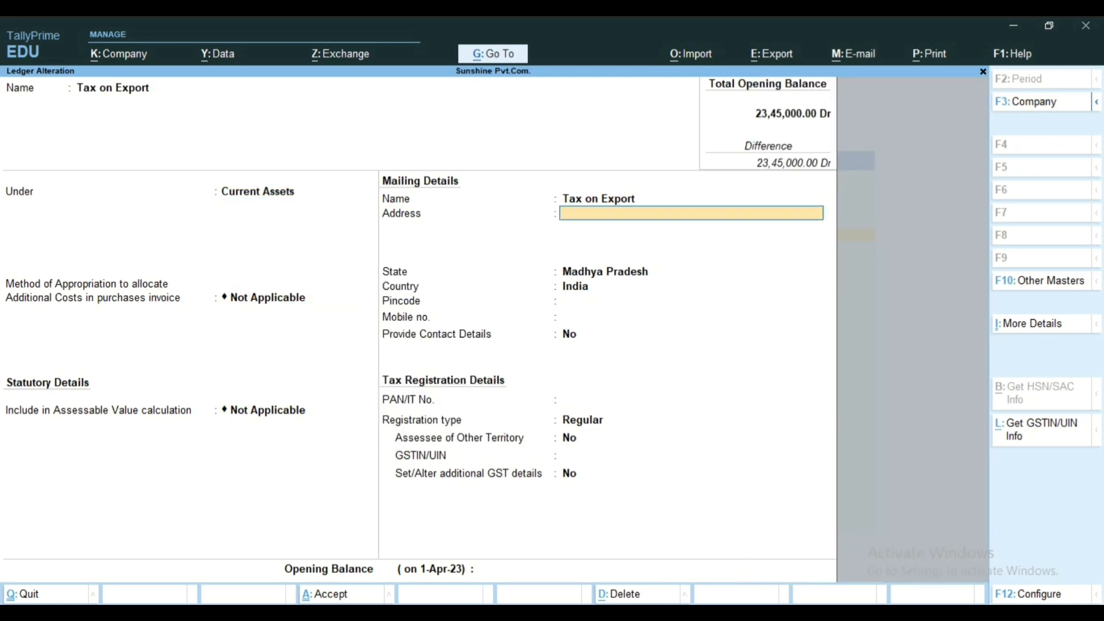
key(Return)
key(Return)
key(Return)
key(Return)
key(Return)
key(Return)
key(Return)
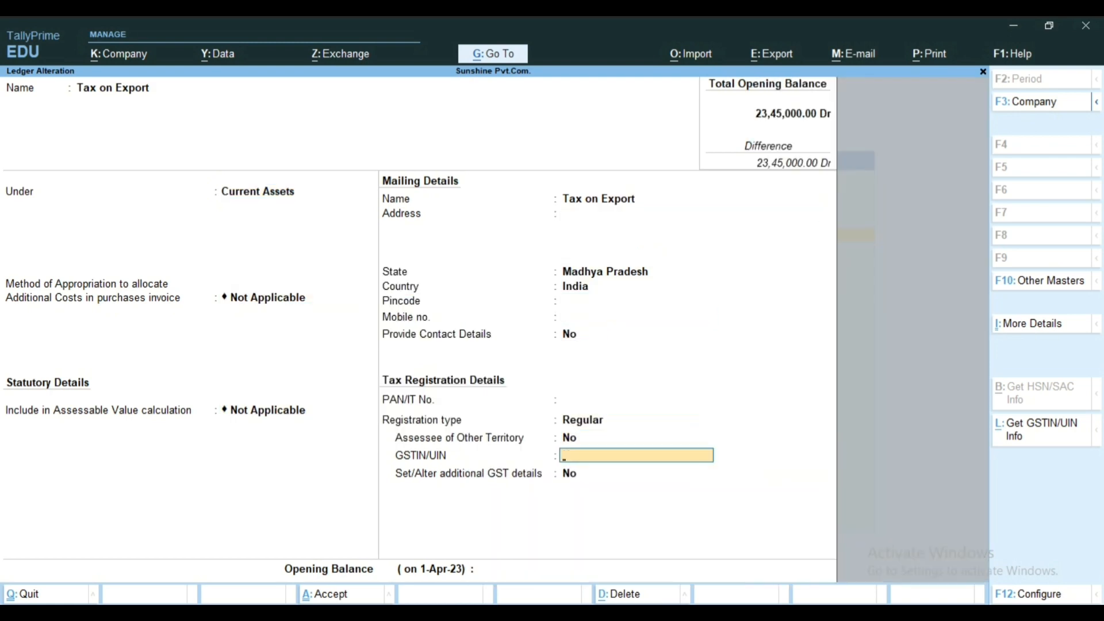
key(Return)
key(Return)
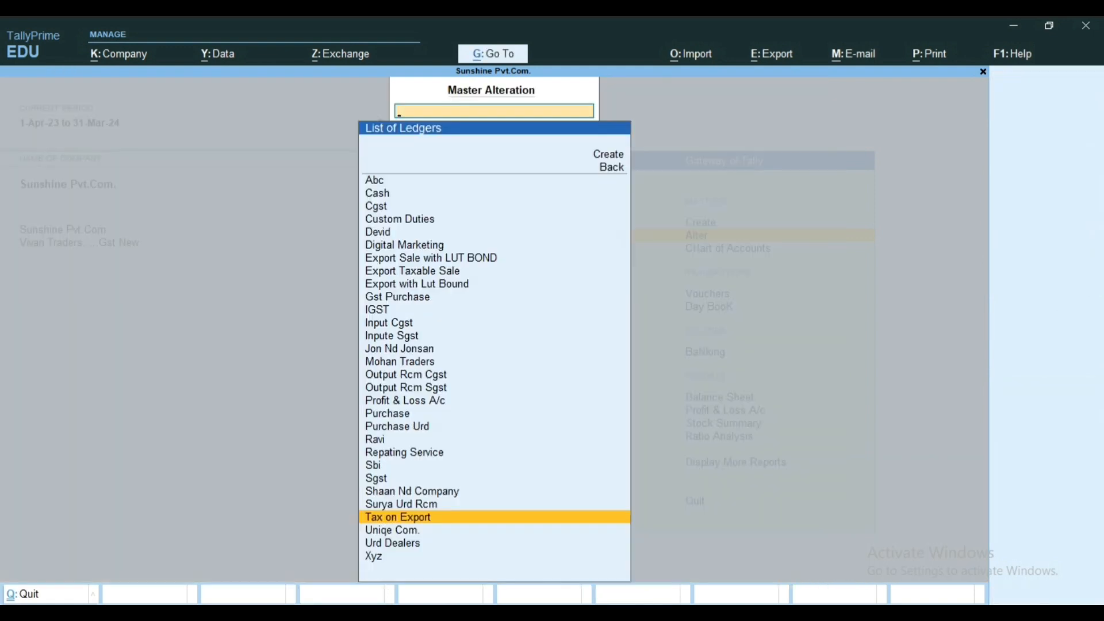
key(Escape)
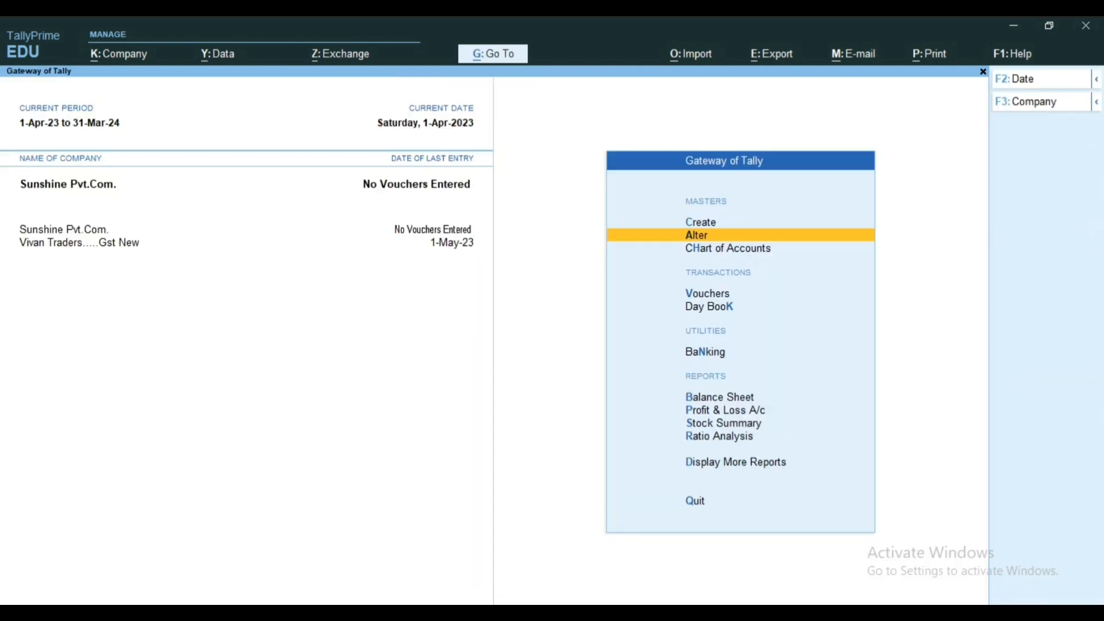
Step: Start a new sales voucher and select Uniqe Com. as the party account
key(v)
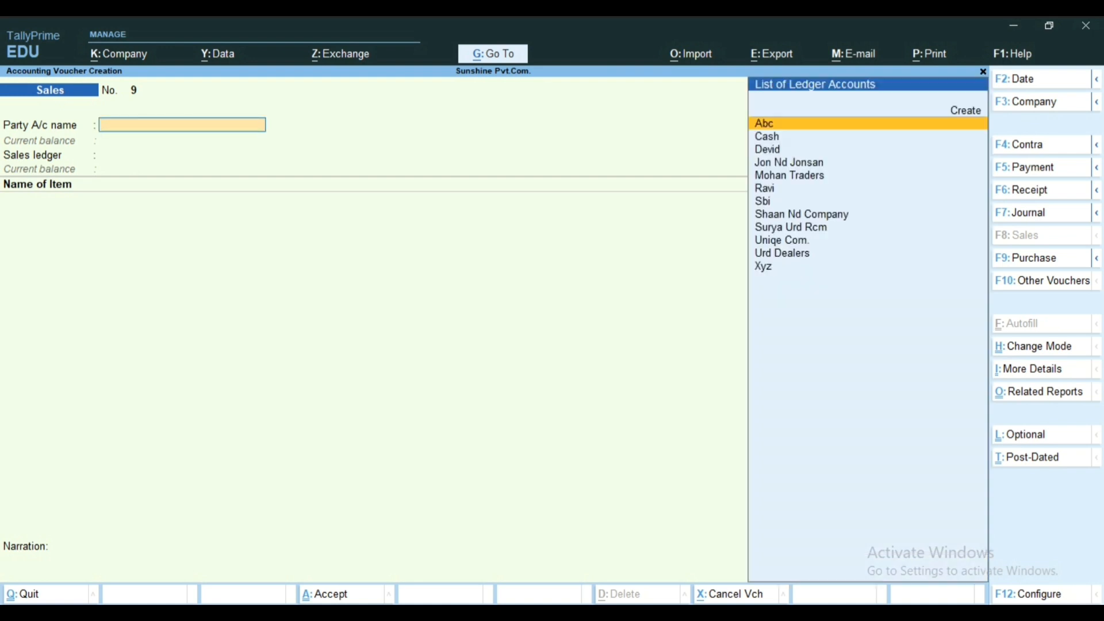
key(Down)
key(Down)
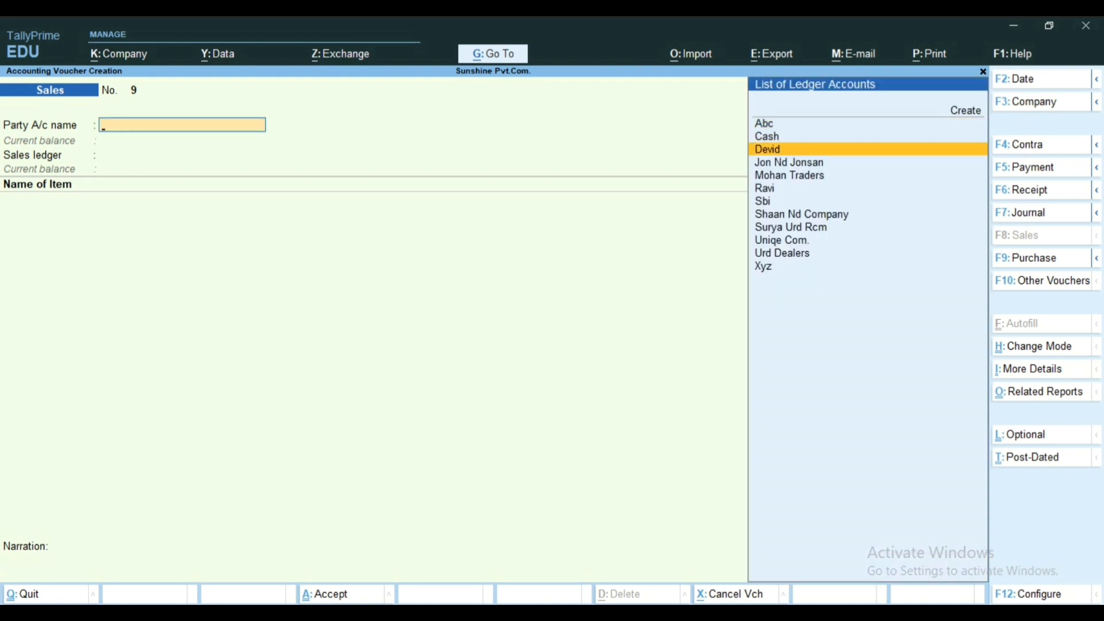
key(Down)
key(Down)
key(Down)
key(Down)
key(Down)
key(Down)
key(Down)
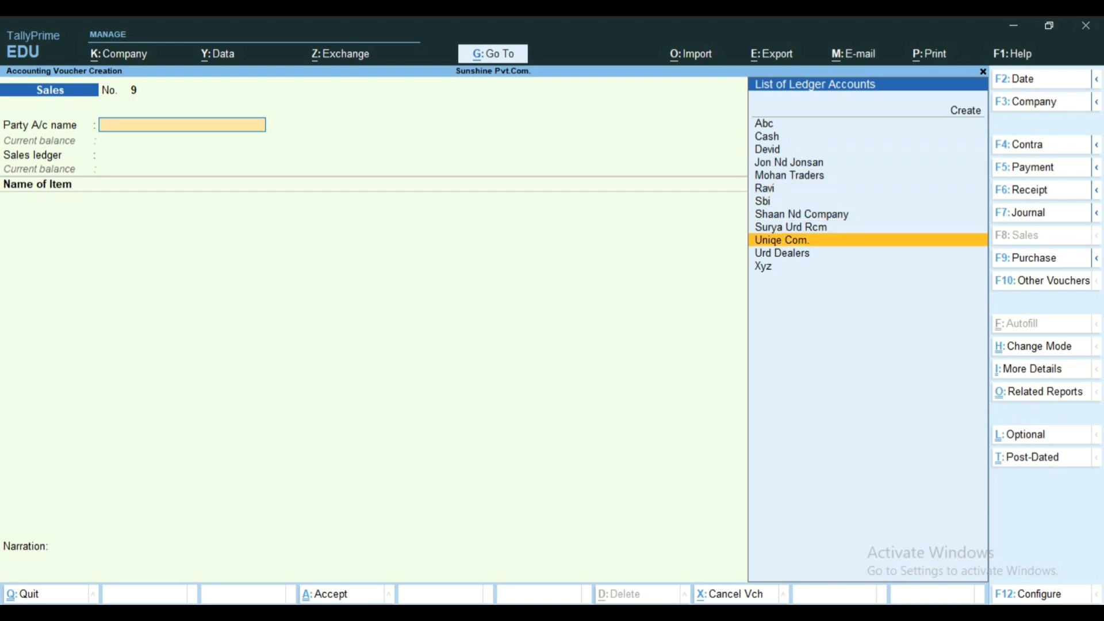
key(Return)
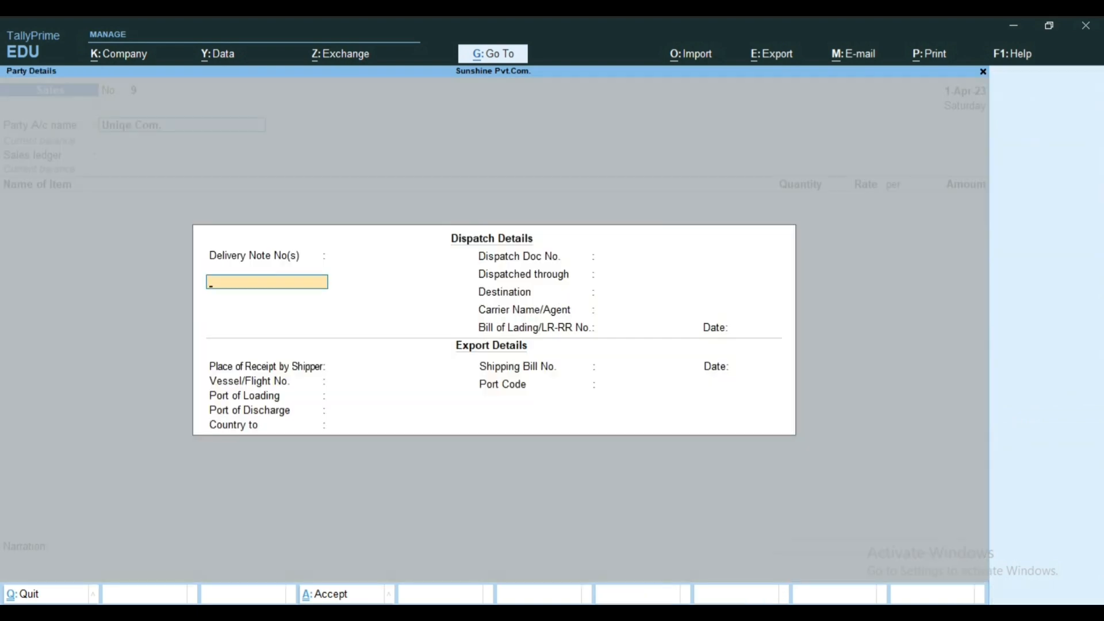
Step: Pass through the delivery note, dispatch and bill of lading details and the place of receipt, leaving them all blank
key(Return)
key(Return)
key(Return)
key(Return)
key(Return)
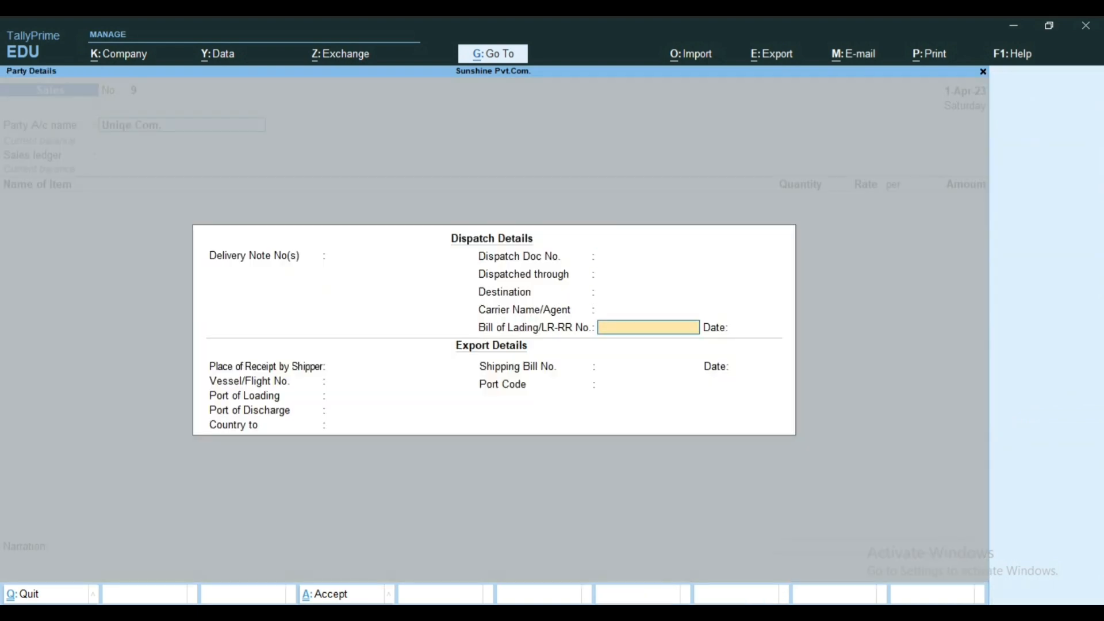
key(Return)
key(Return)
key(Return)
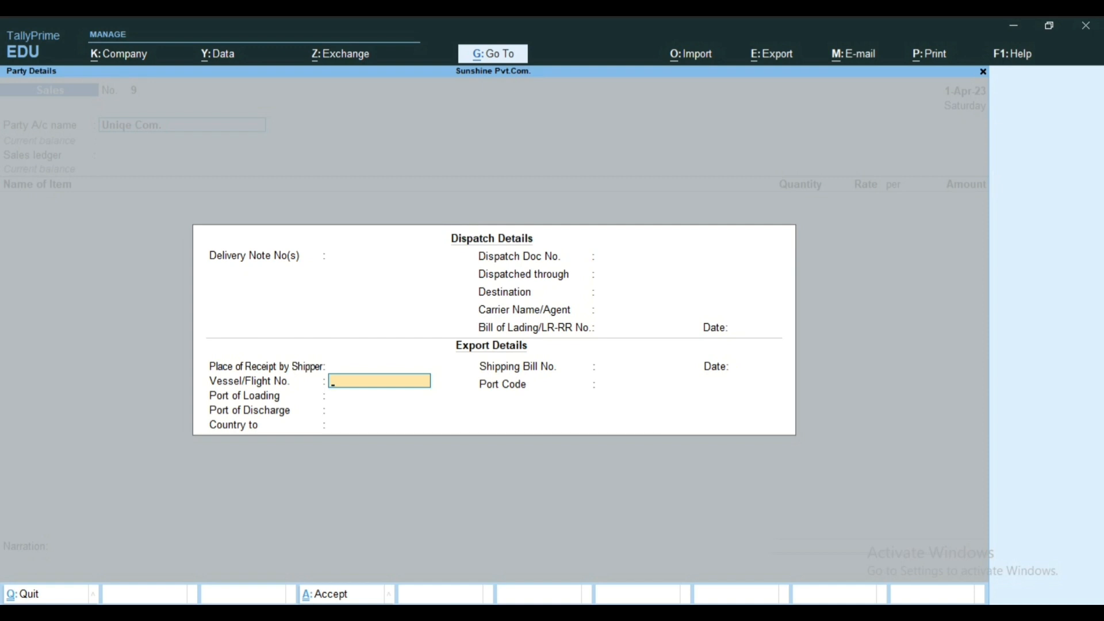
Step: Leave the vessel, loading port and discharge port blank and set the export destination country to Germany
key(Return)
key(Return)
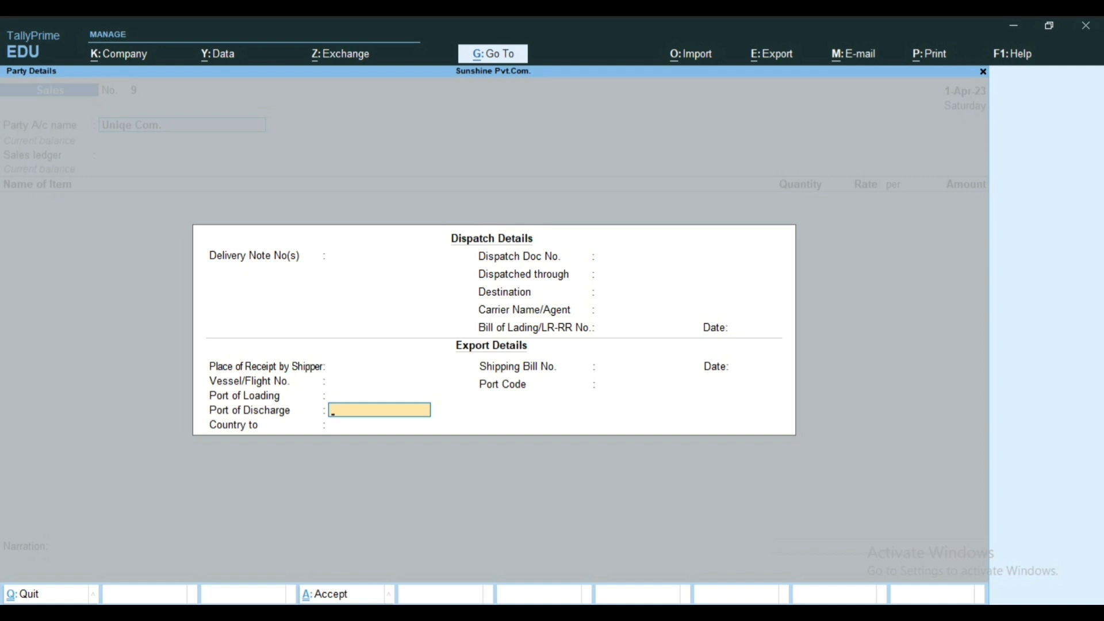
key(Return)
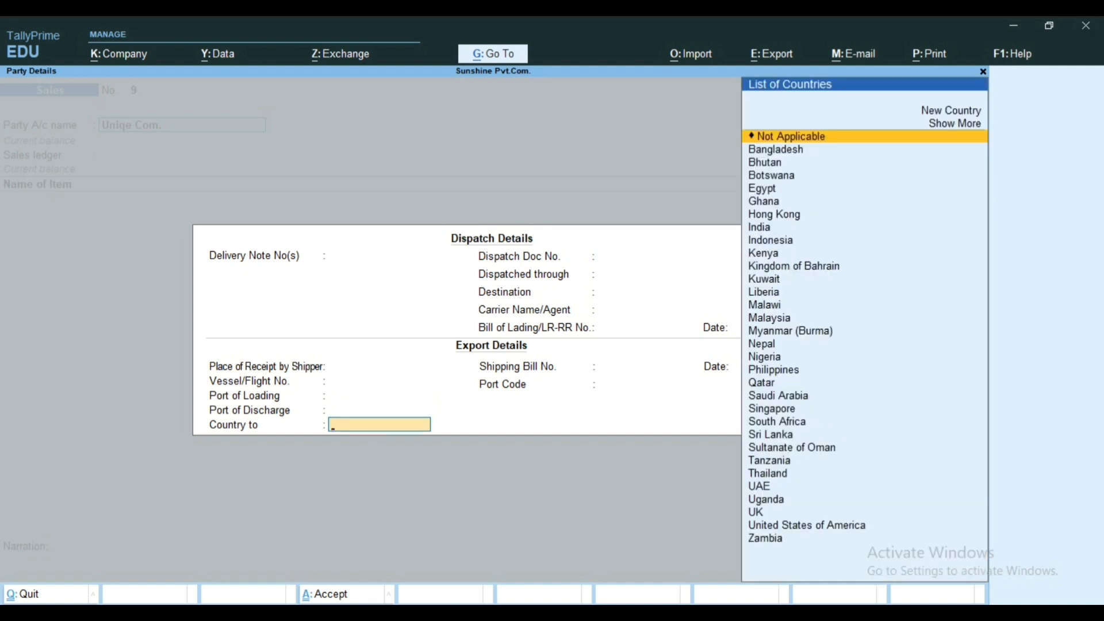
text(G)
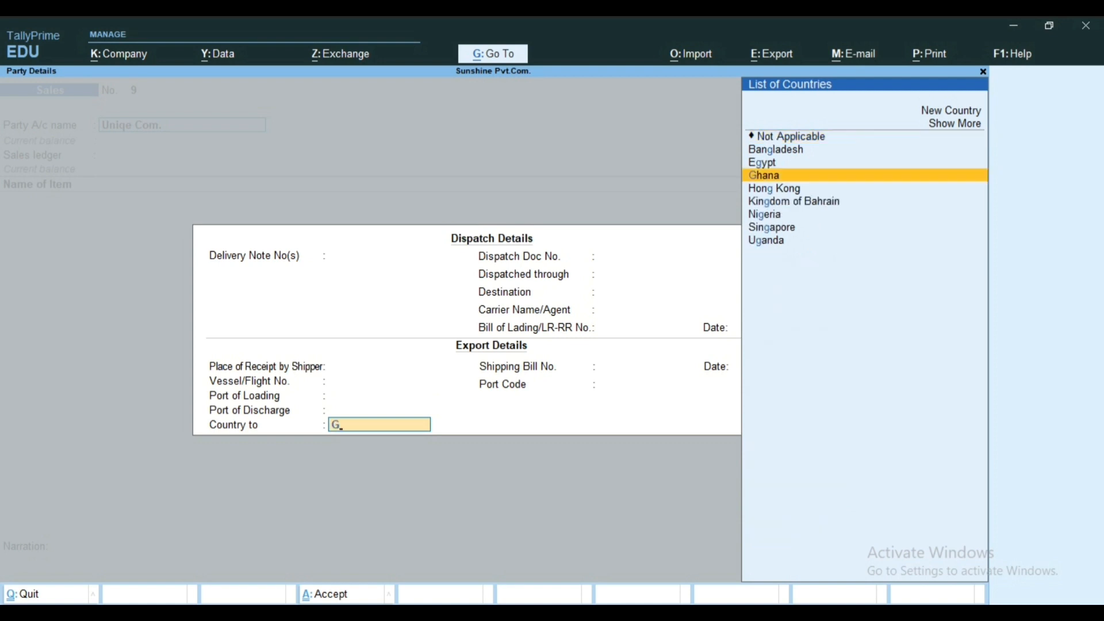
text(r)
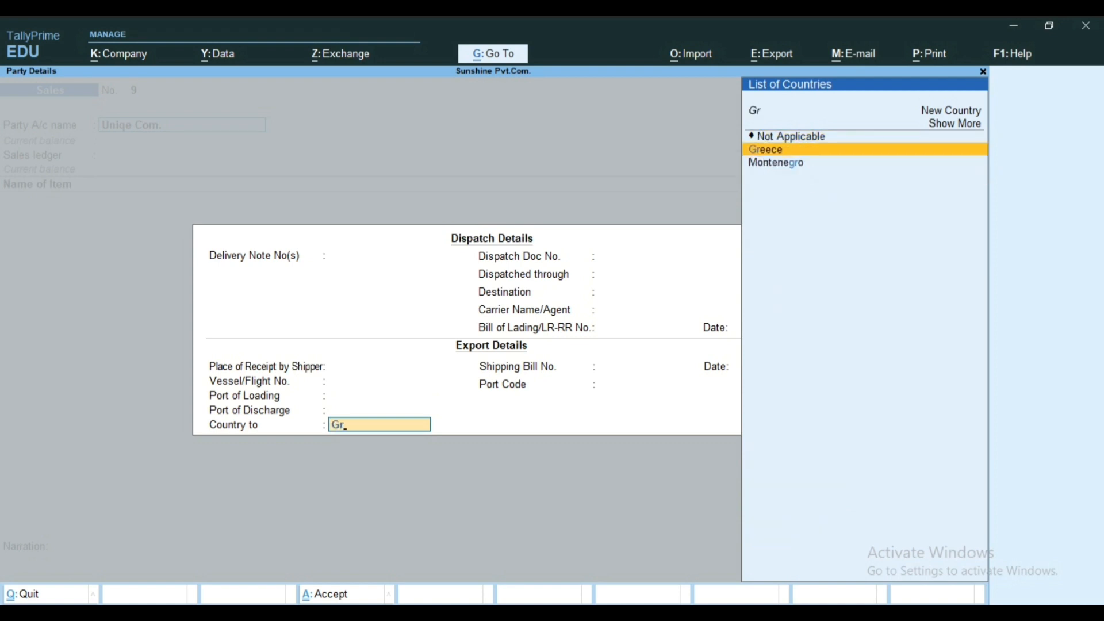
key(BackSpace)
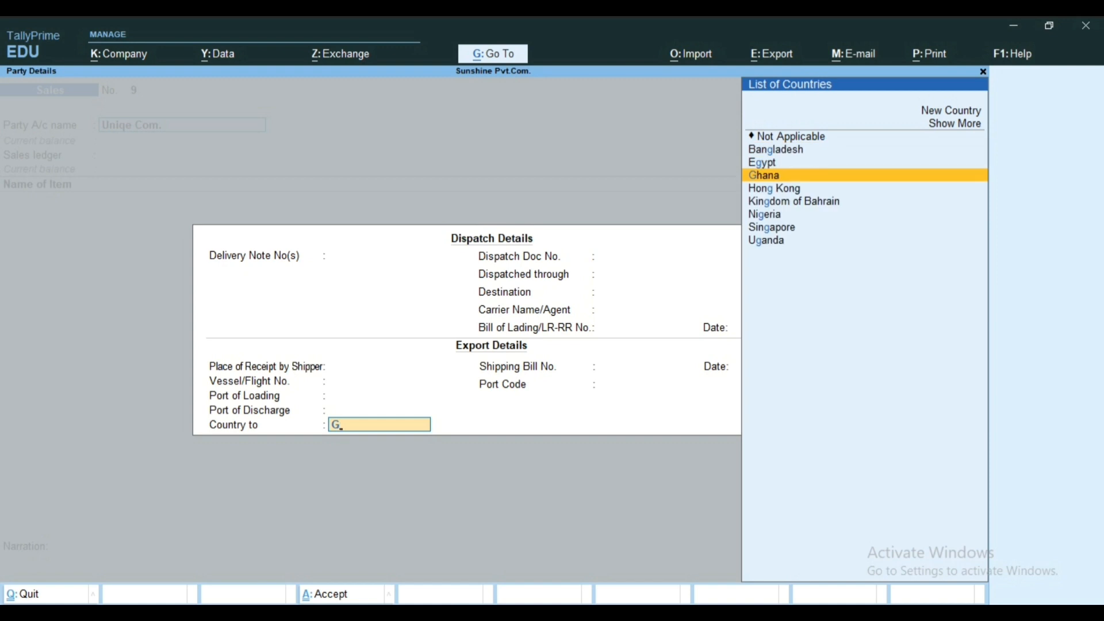
text(er)
key(Return)
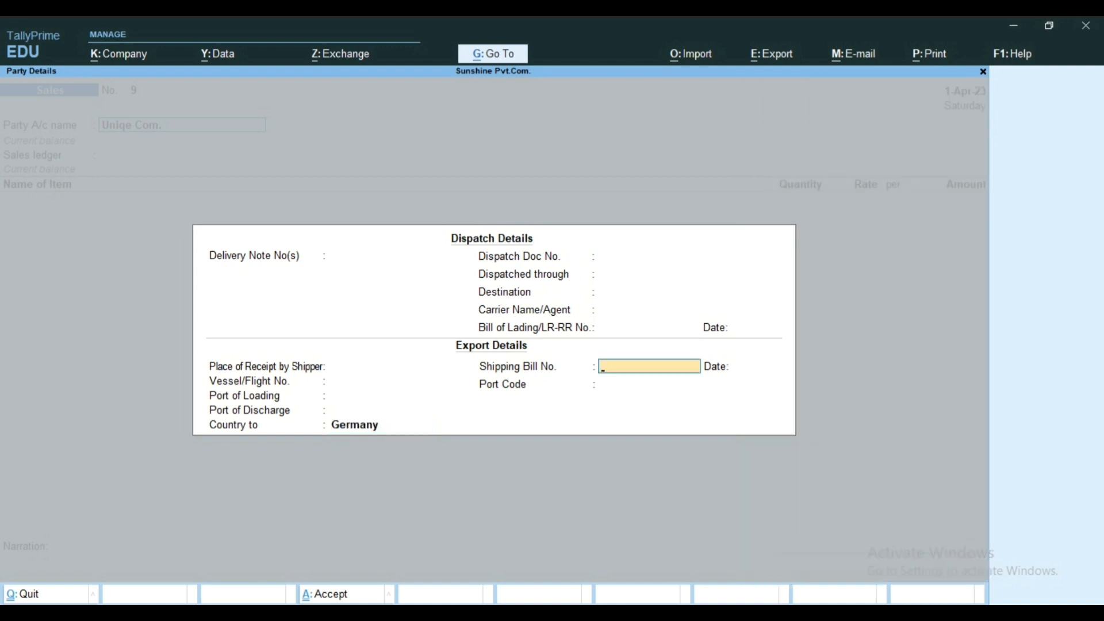
Step: Enter shipping bill number 45123 dated 1-Apr-23 in the export details
text(45123)
key(Return)
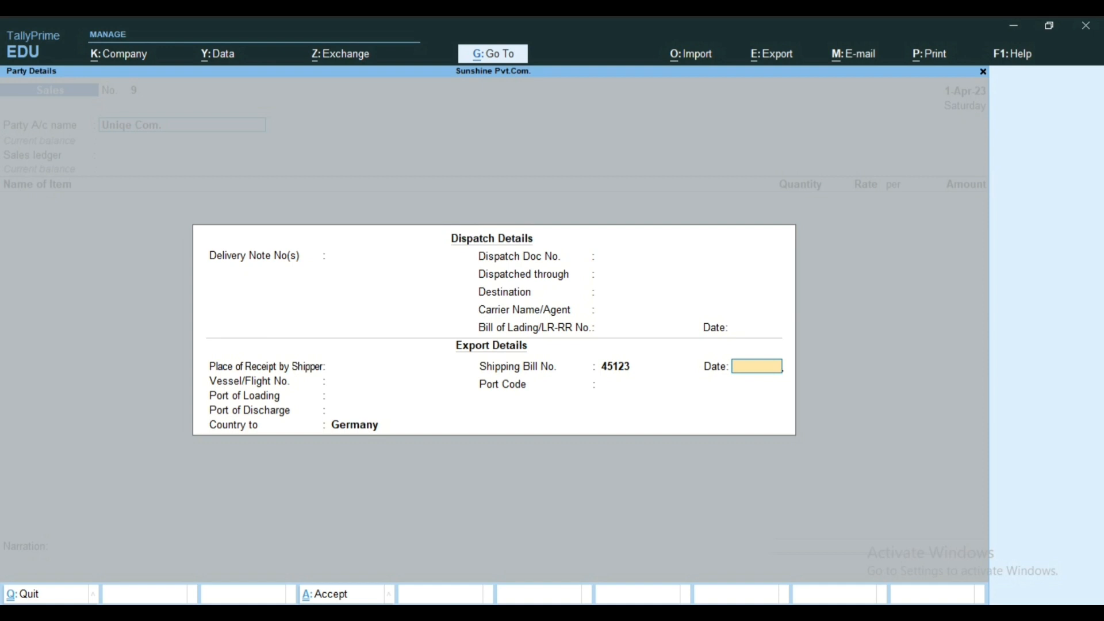
text(1/4/2023)
key(Return)
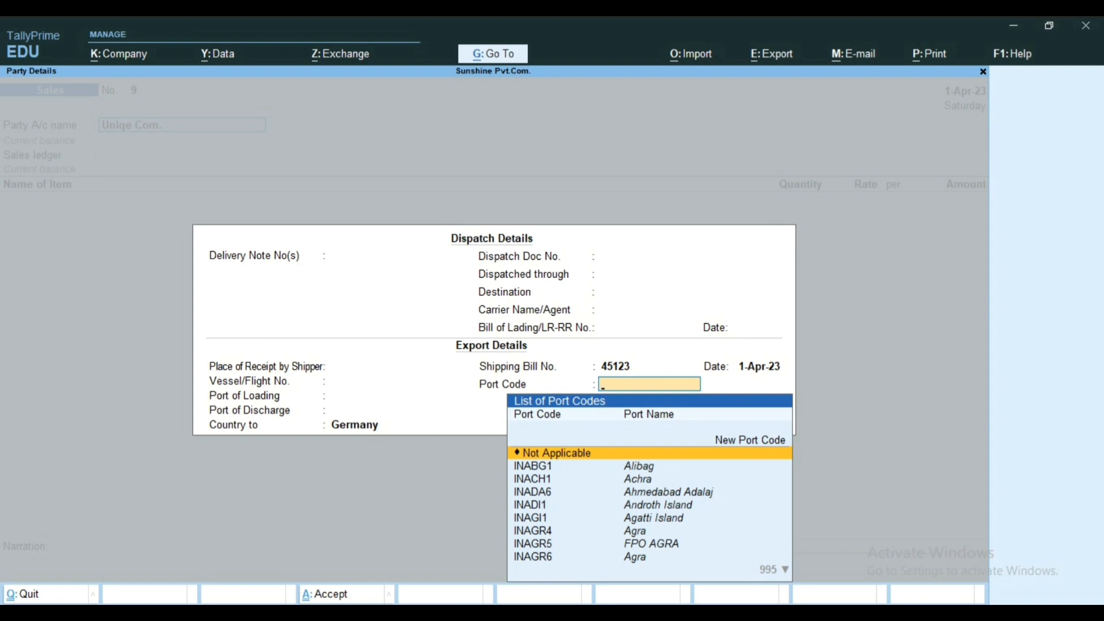
Step: Add a new port code 456321 for the shipment and finish the export details
key(Up)
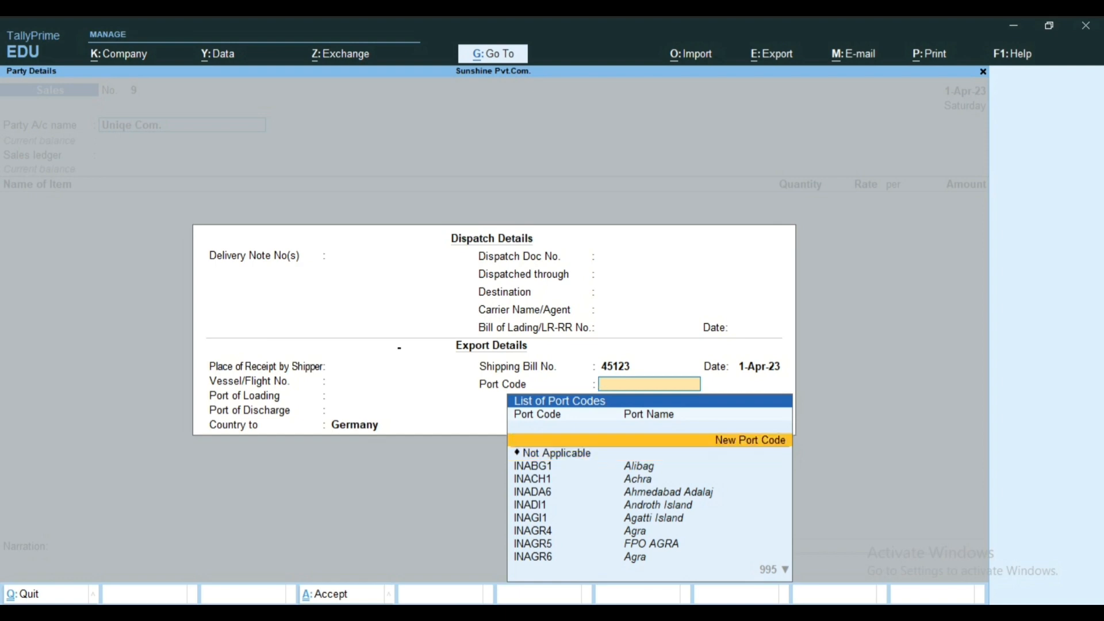
key(Return)
text(456321)
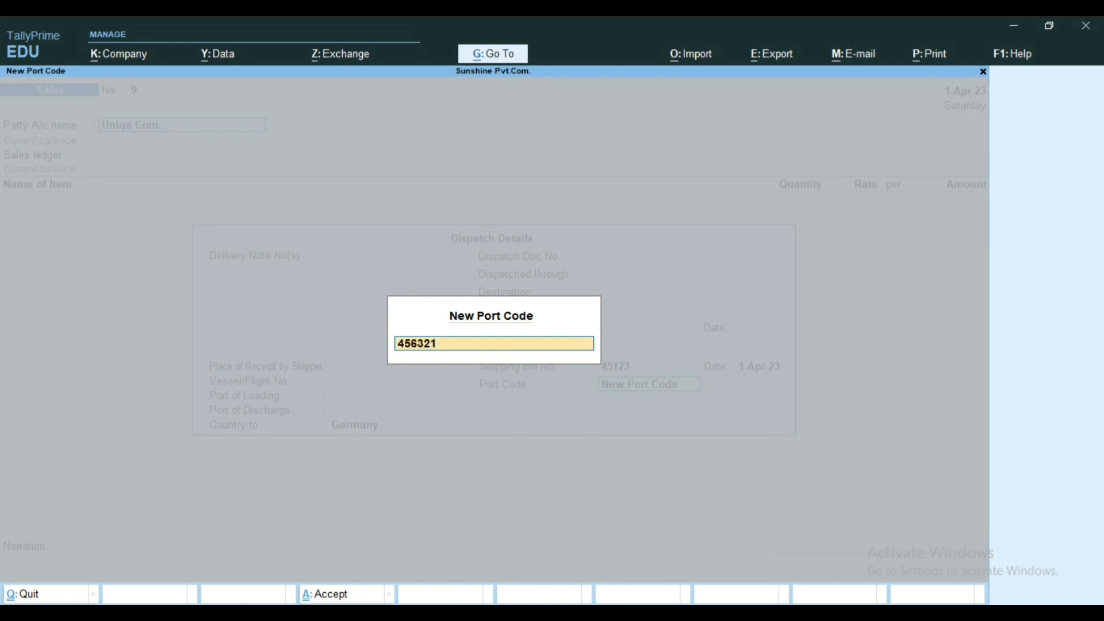
key(Return)
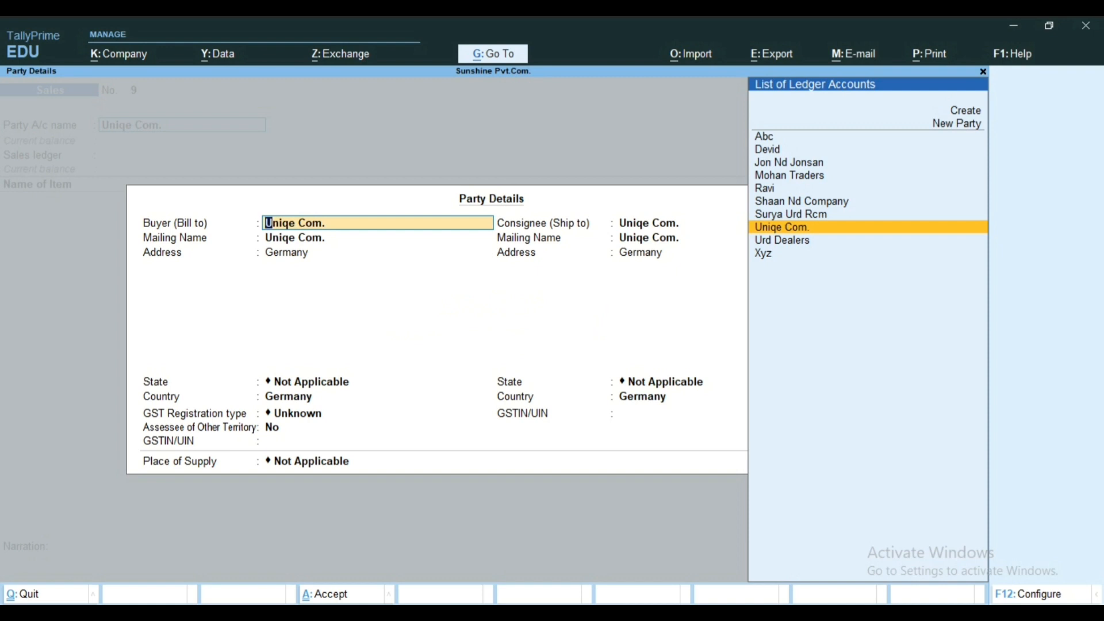
Step: Accept the buyer and consignee details for Uniqe Com., keeping GST registration type Unknown and place of supply Not Applicable
key(Return)
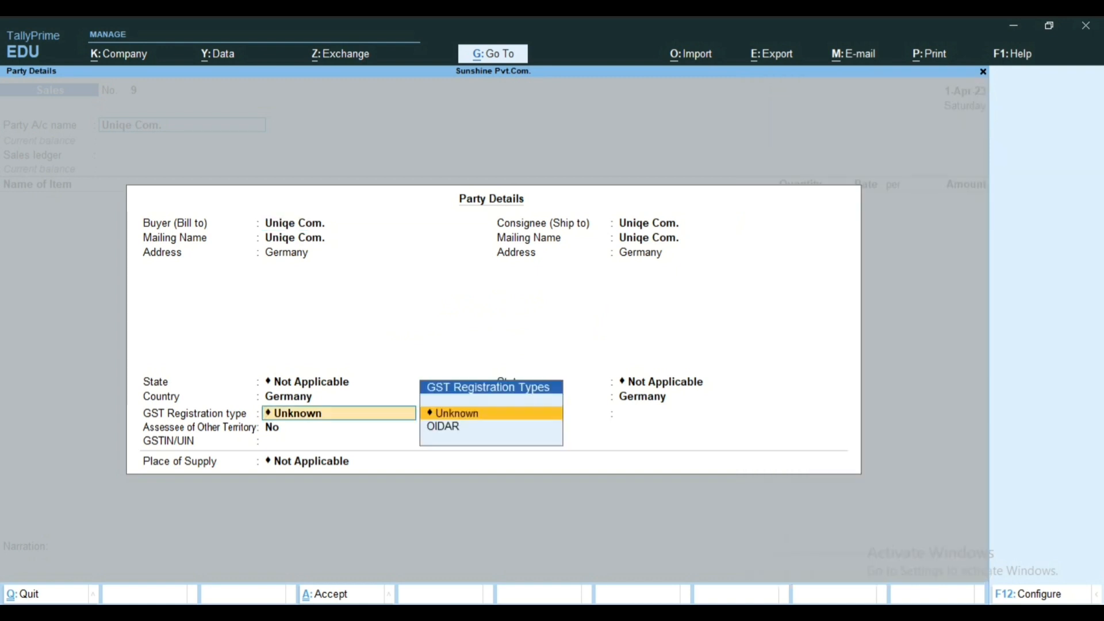
key(Return)
key(Return)
key(Return)
key(Return)
key(Return)
key(Return)
key(Return)
key(Return)
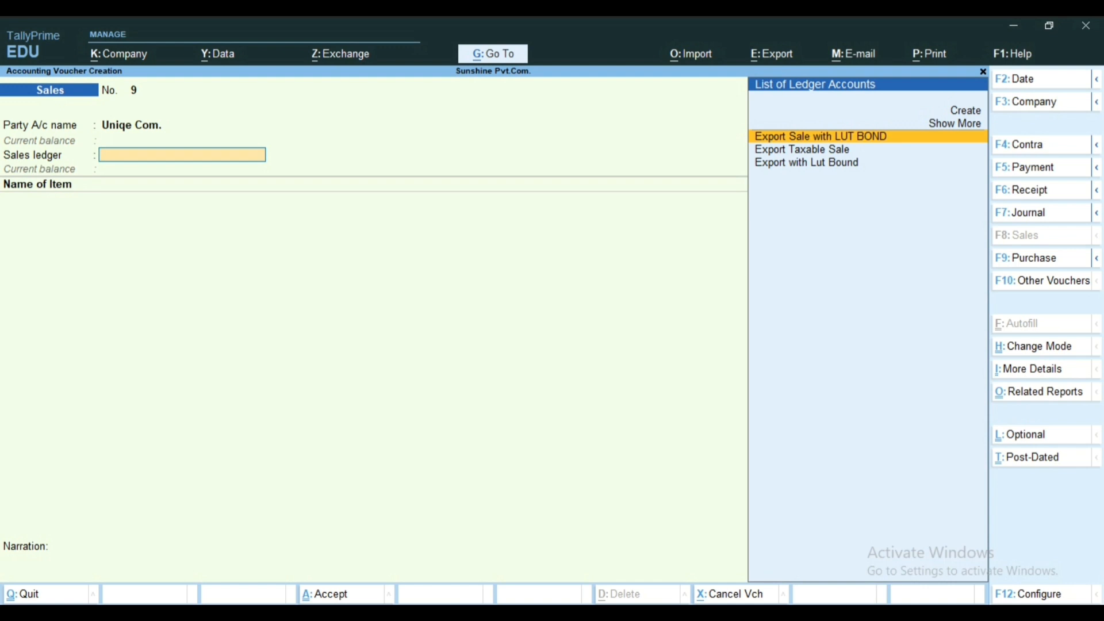
Step: Choose Export Sale with LUT BOND as the sales ledger and add the stock item Dell to the voucher
key(Return)
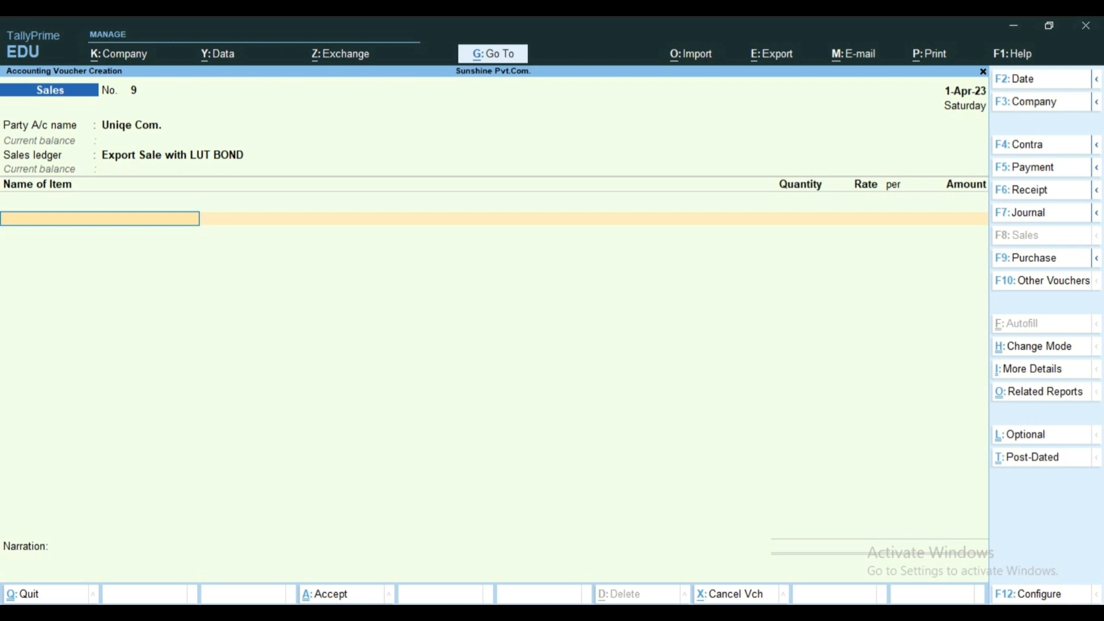
text(D)
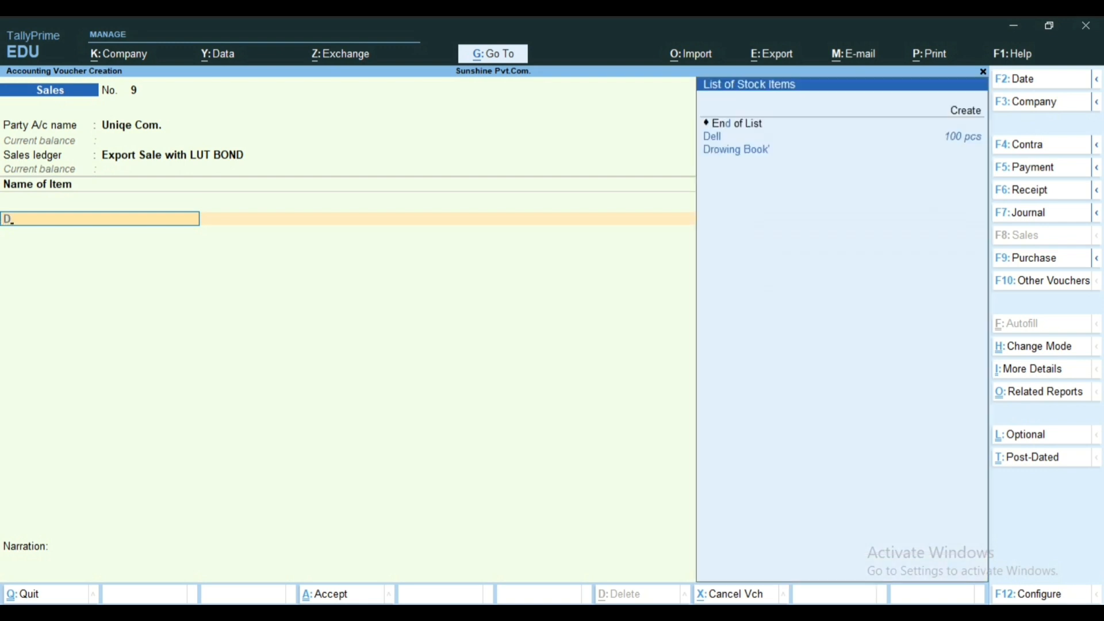
key(Down)
key(Return)
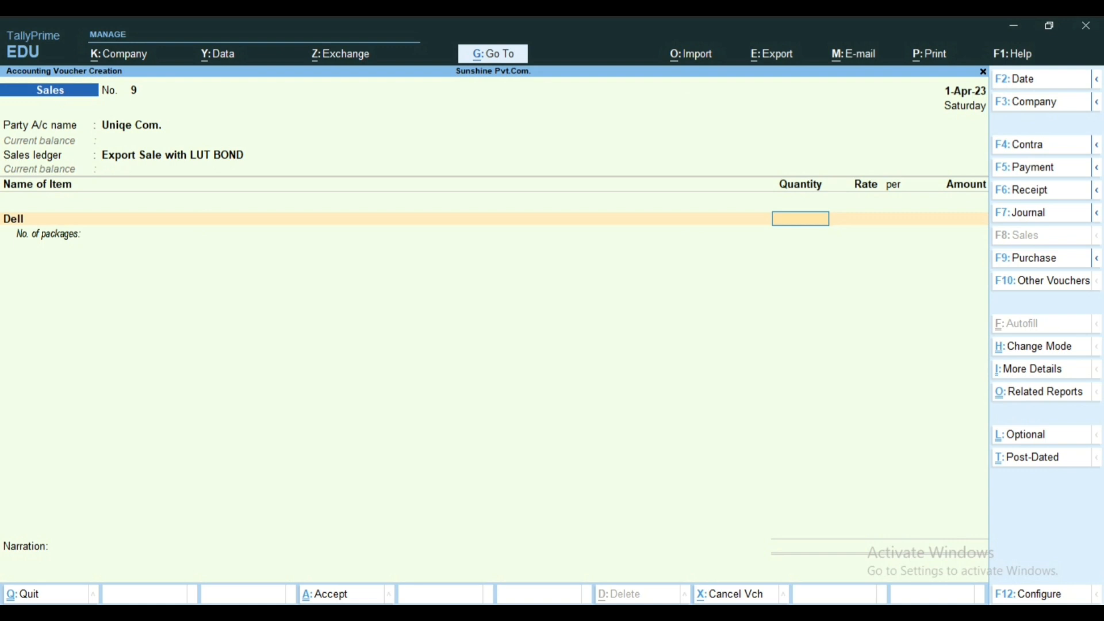
Step: Set the Dell line's quantity to 10 pcs and its rate to 10,000 per piece
text(10)
key(Return)
text(10)
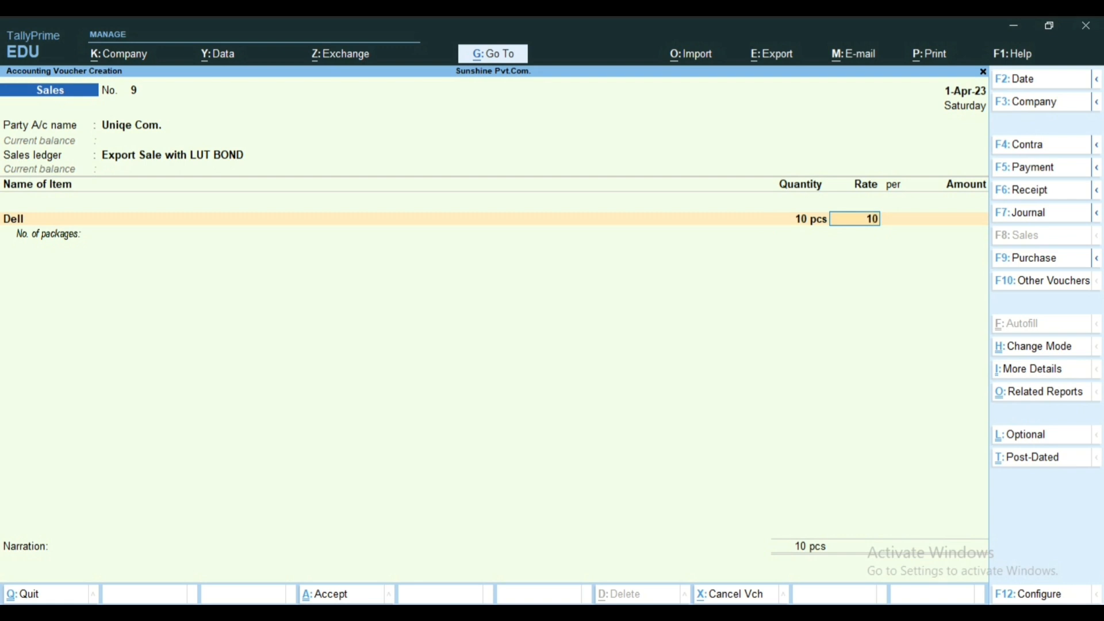
text(000)
key(Return)
key(Return)
key(Return)
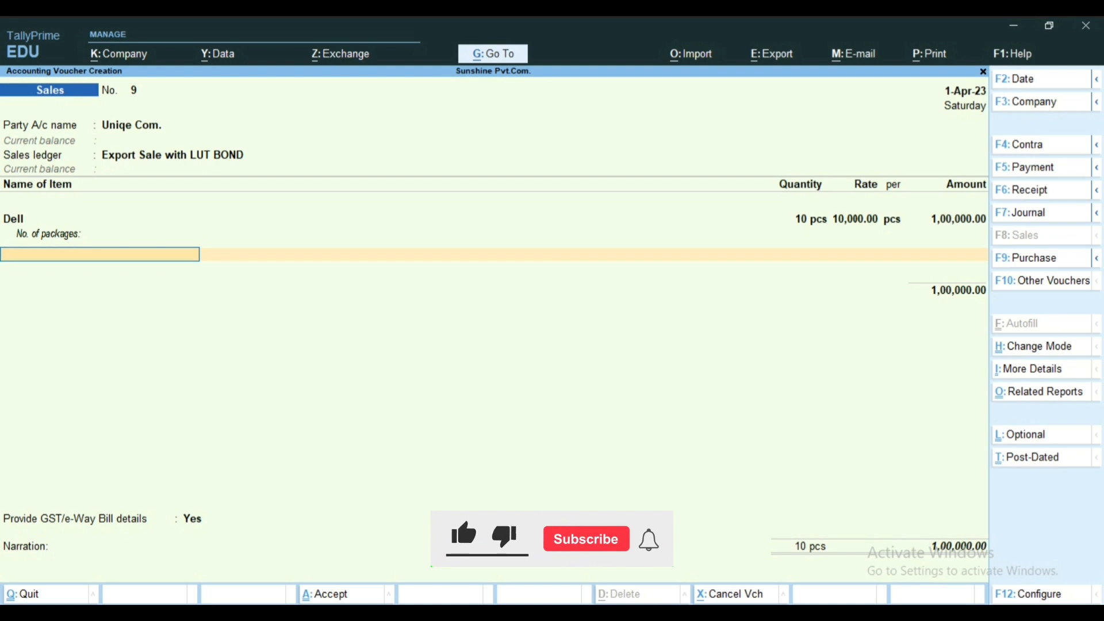
Step: End the item list, keep Provide GST/e-Way Bill details at Yes, and check the LUT/Bond shipping bill and port code details
key(Return)
key(Return)
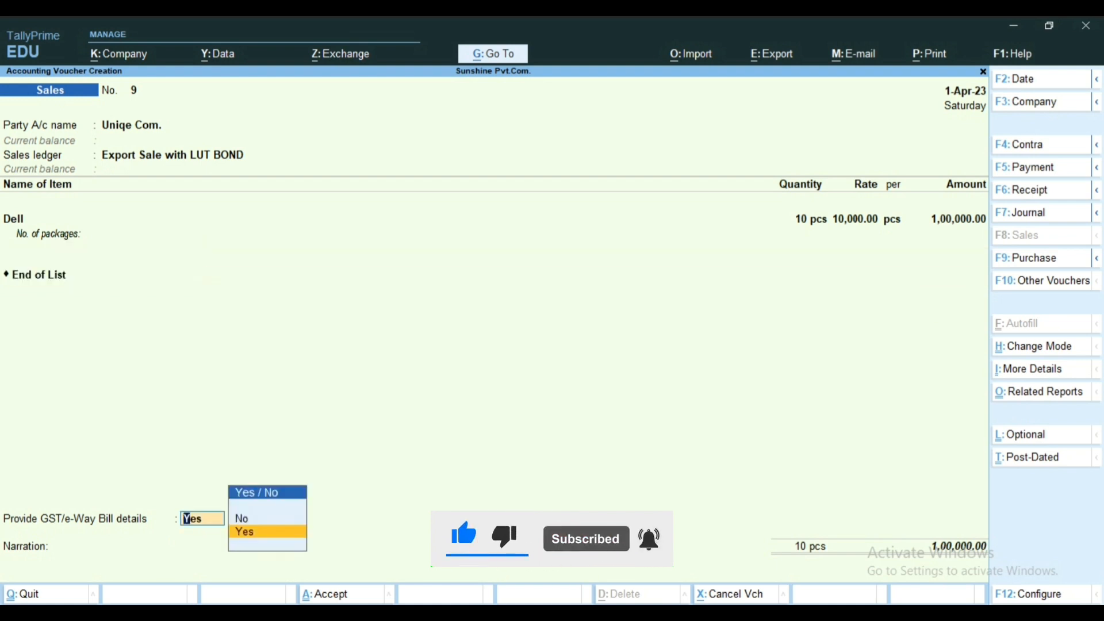
key(Return)
key(Return)
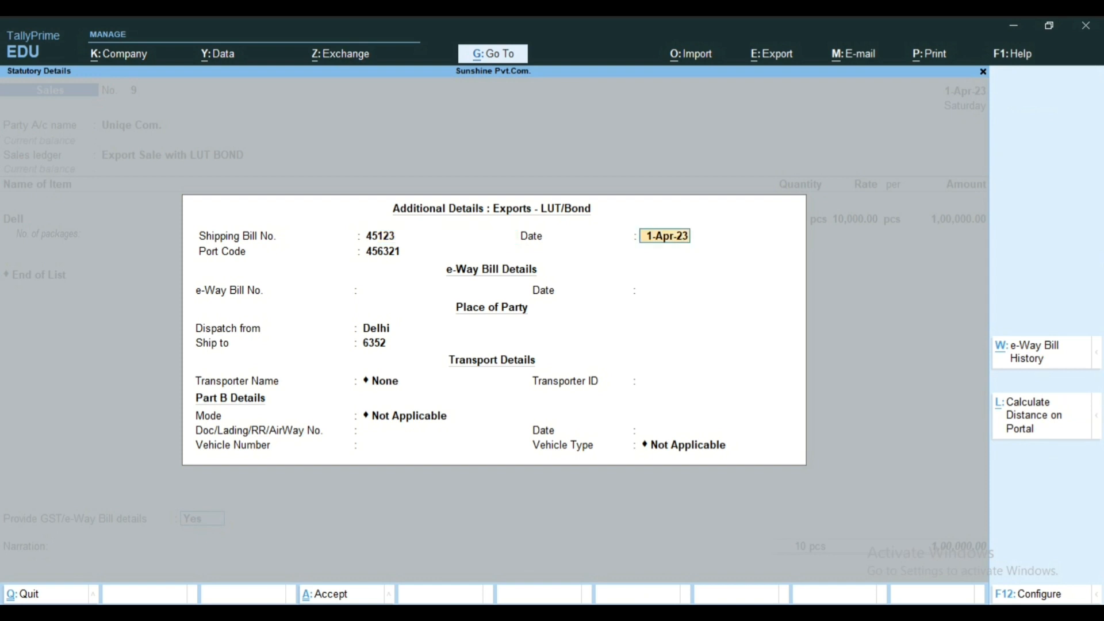
key(BackSpace)
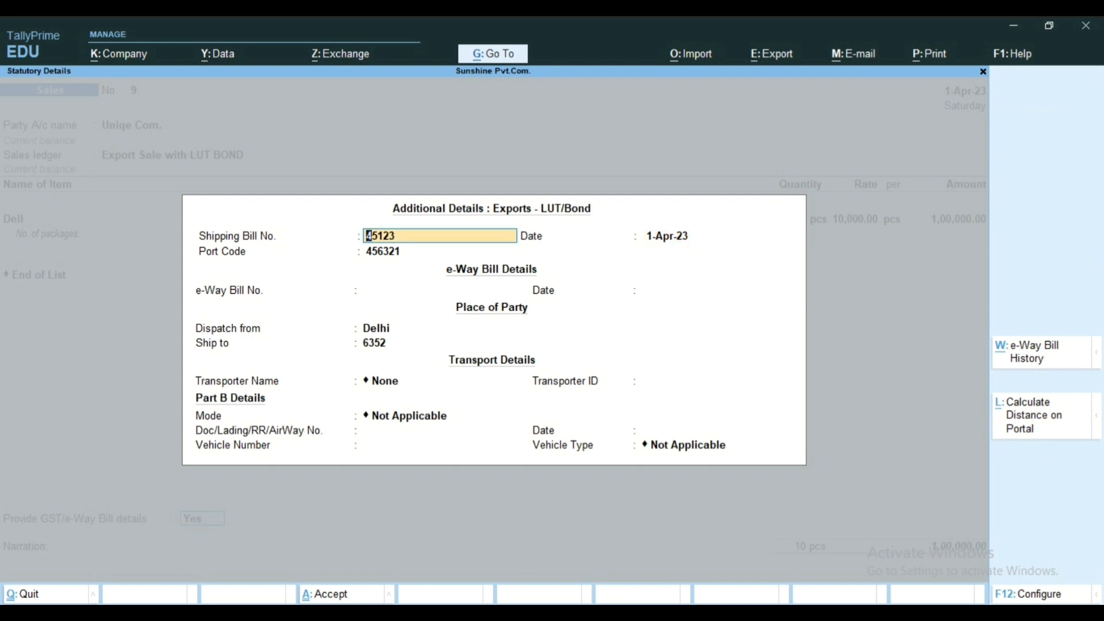
key(Return)
key(Return)
Step: Accept the remaining place and transport details, save the sales voucher and keep 1-Apr-23 as the next voucher's date
key(Return)
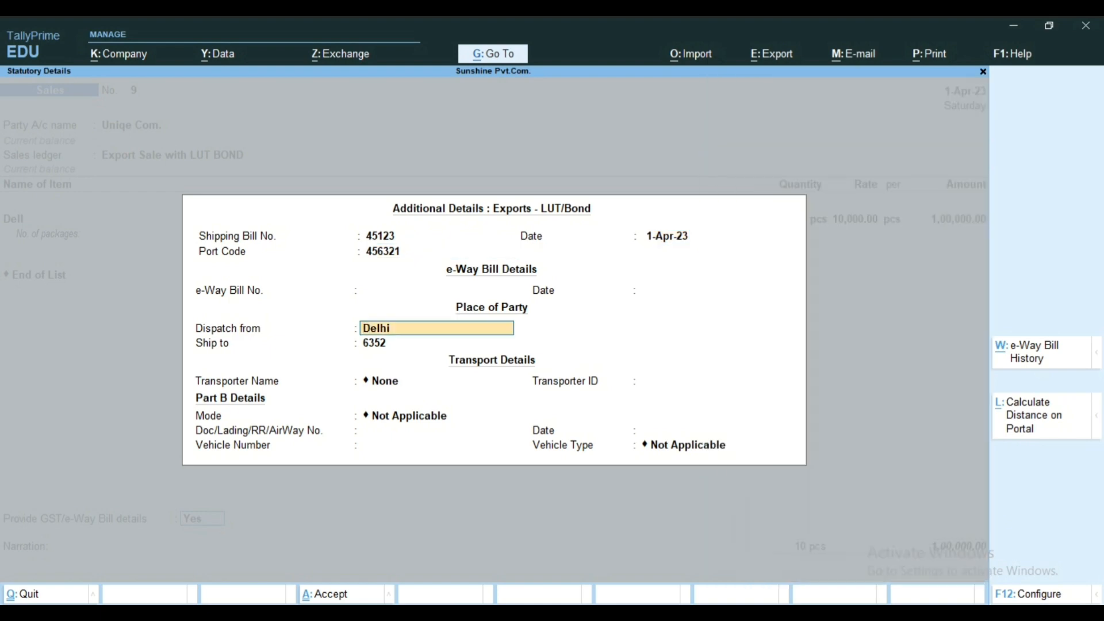
key(Return)
key(Return)
key(Return)
key(ctrl+a)
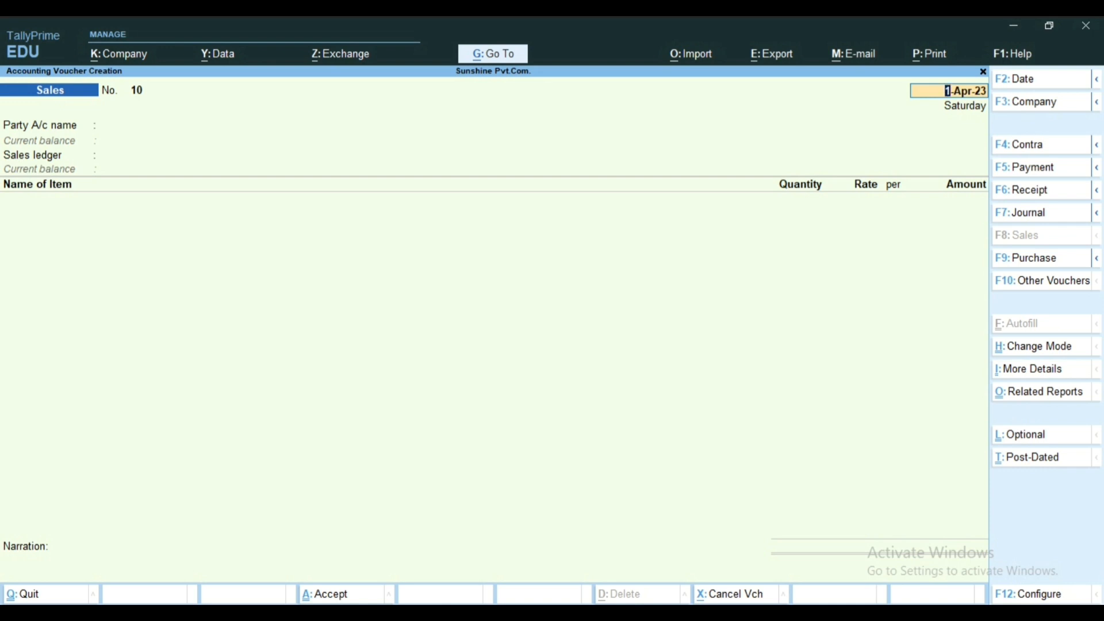
key(Return)
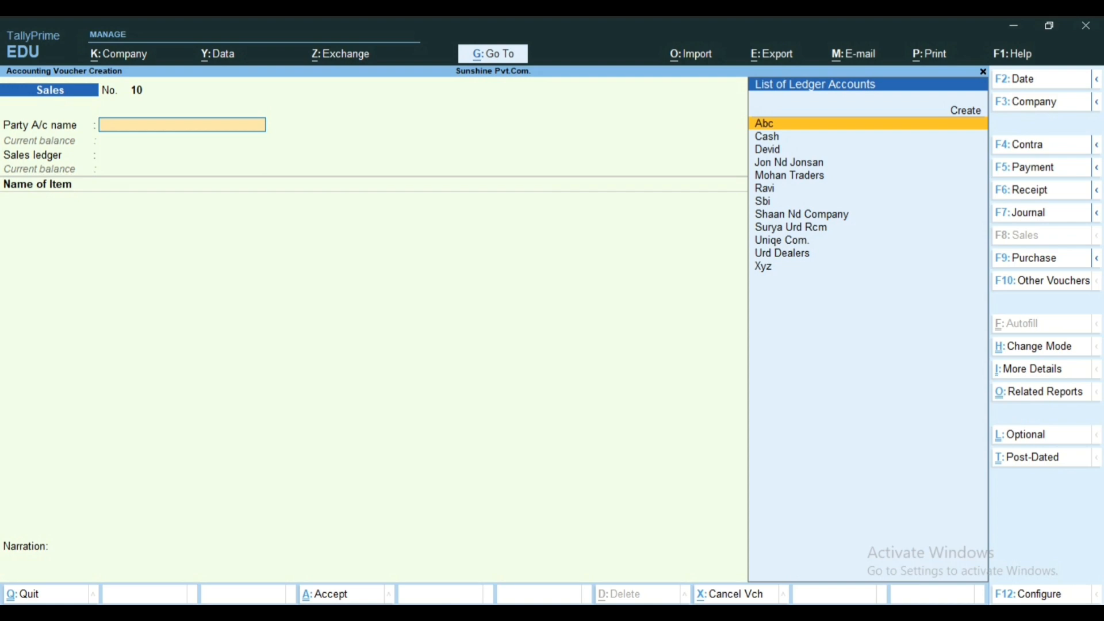
Step: Choose Uniqe Com. as the party account of sales voucher No. 10
text(U)
key(Down)
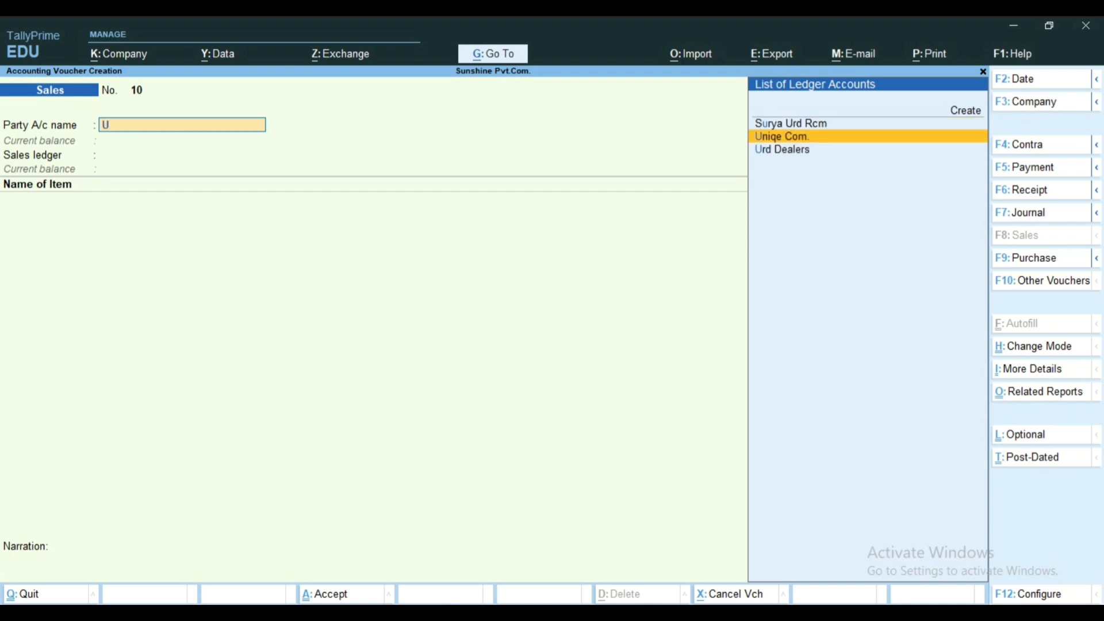
key(Return)
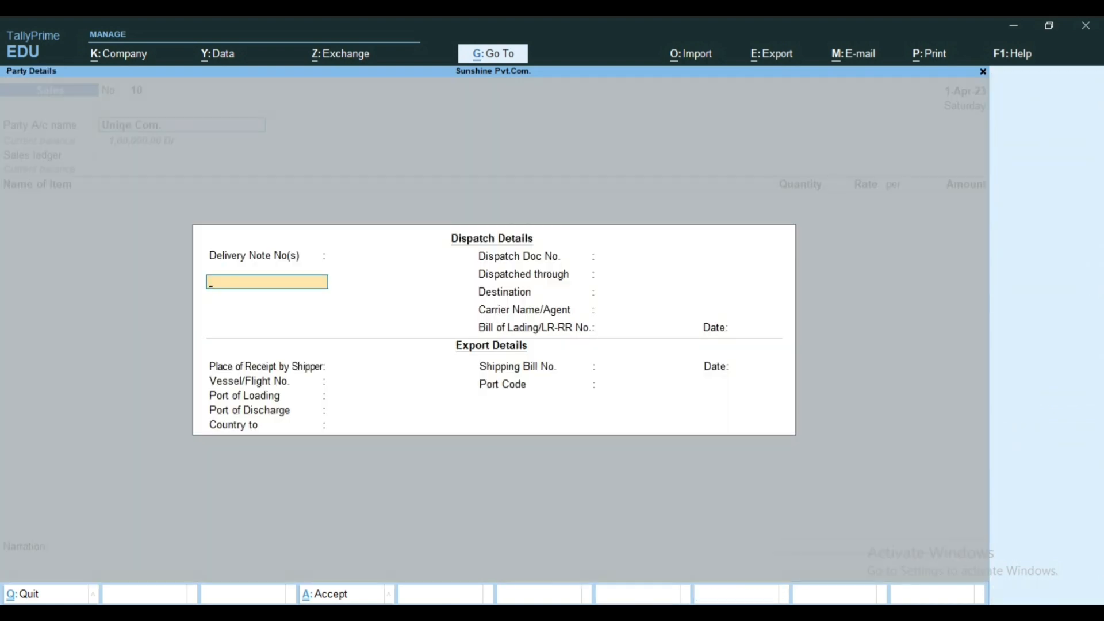
Step: Leave the dispatch and port fields blank and set the export's destination country to Germany
key(Return)
key(Return)
key(Return)
key(Return)
key(Return)
key(Return)
key(Return)
key(Return)
key(Return)
key(Return)
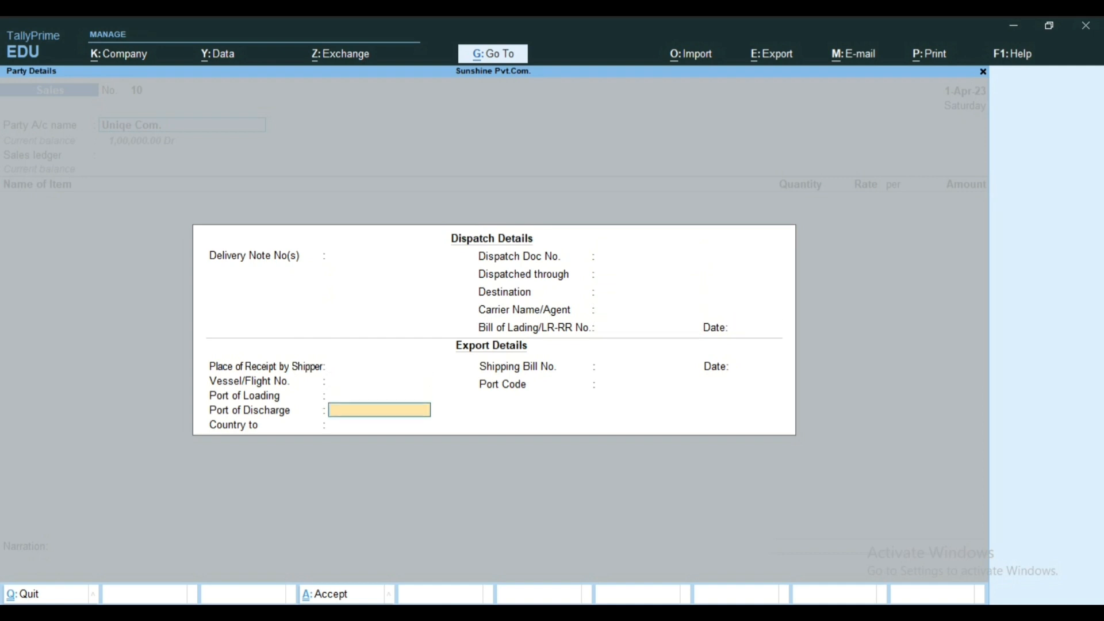
key(Return)
key(Return)
key(Return)
key(Return)
key(BackSpace)
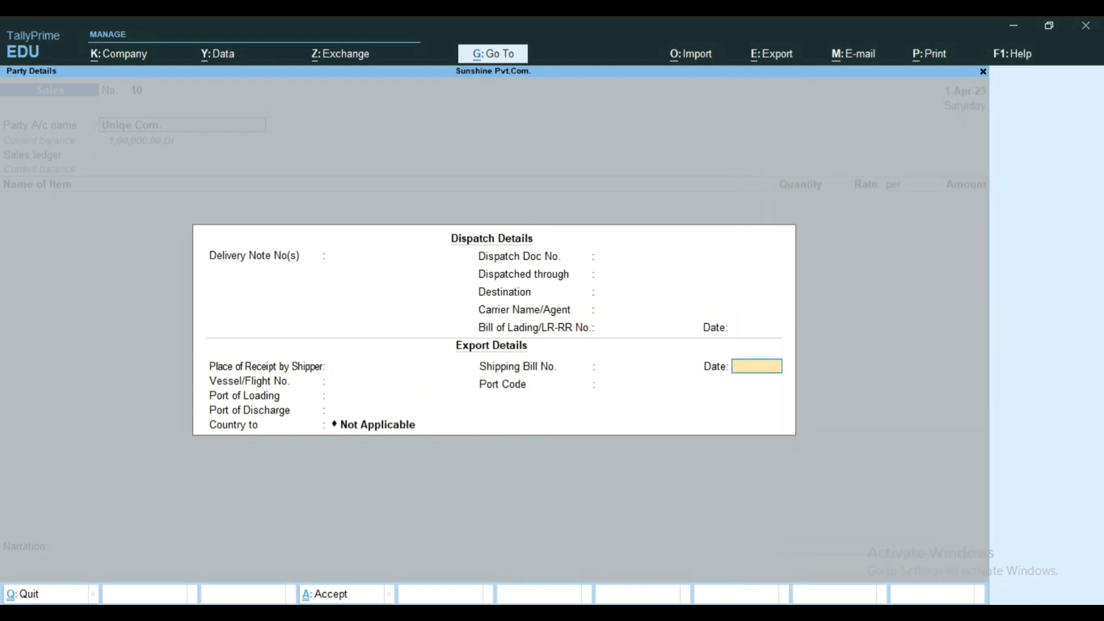
key(BackSpace)
key(BackSpace)
key(BackSpace)
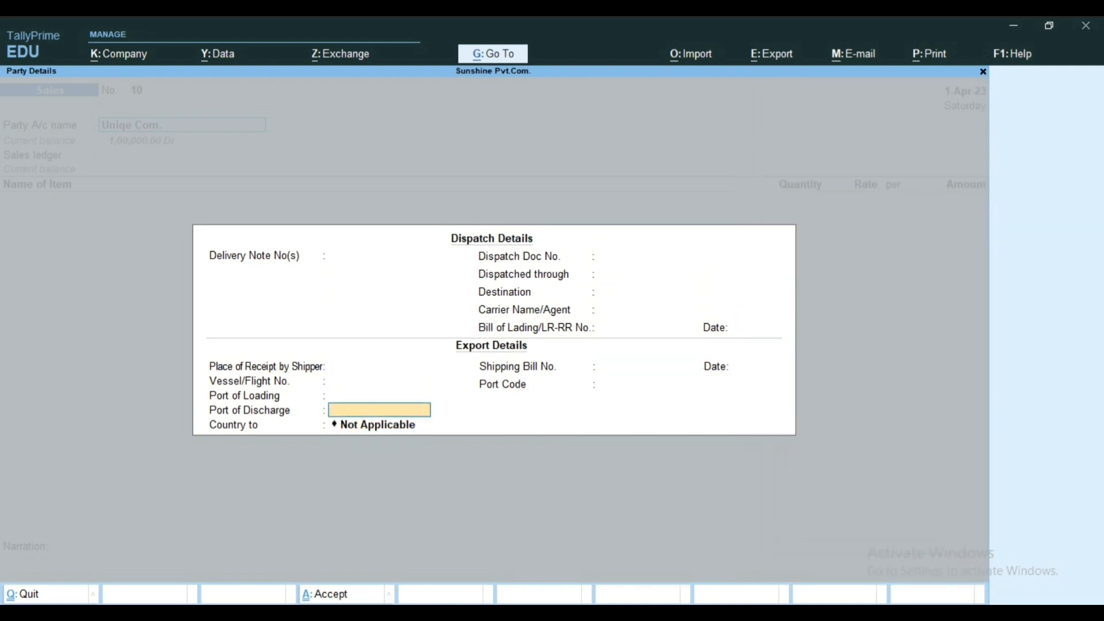
key(Return)
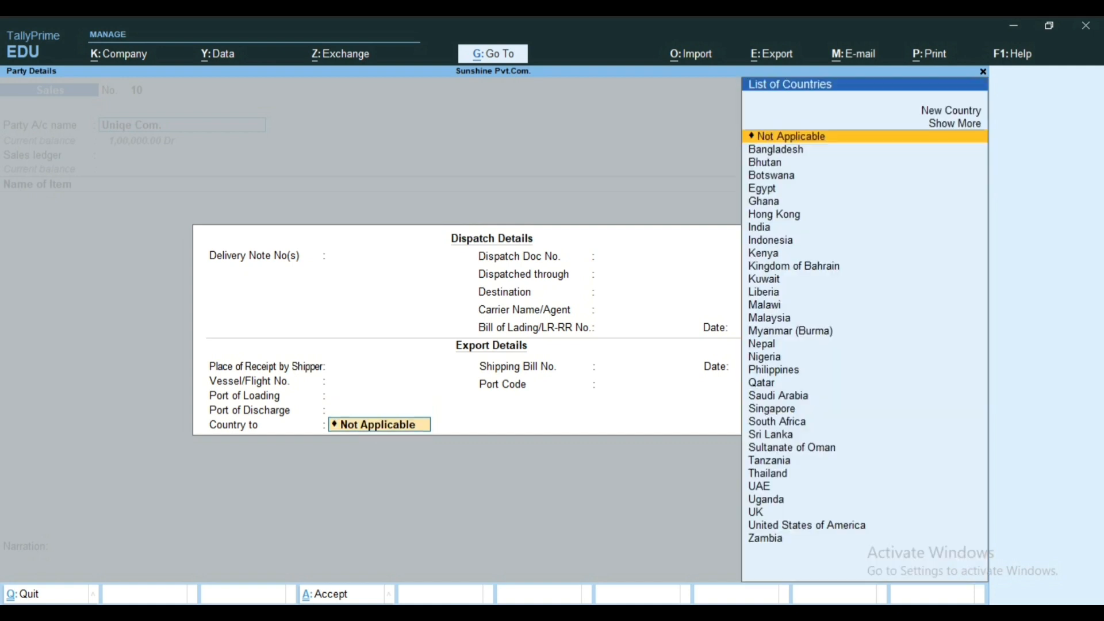
text(Ger)
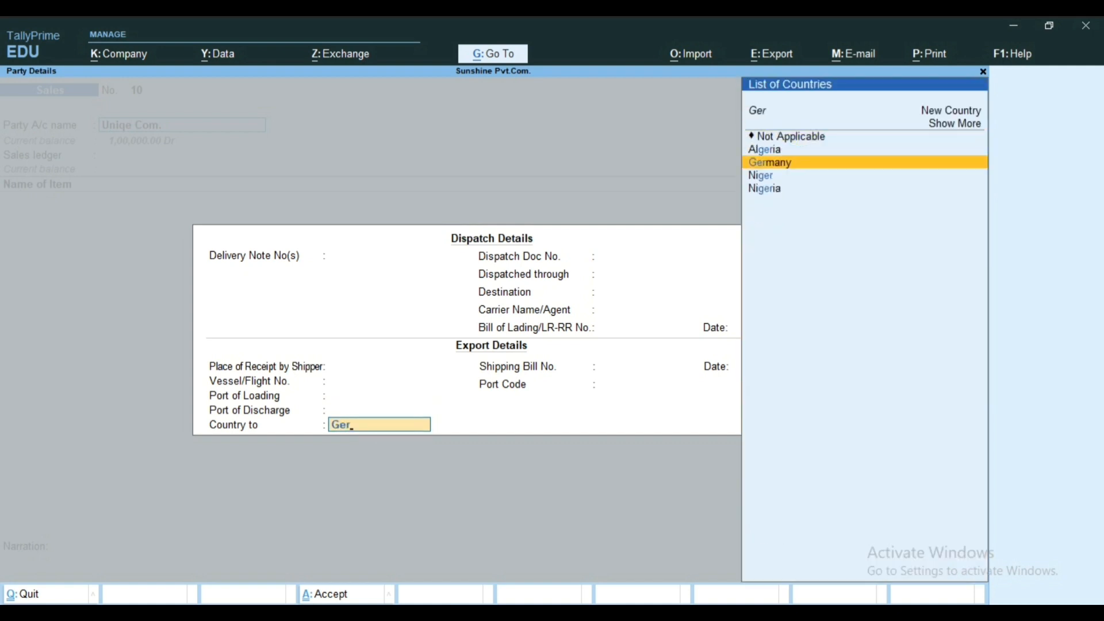
key(Return)
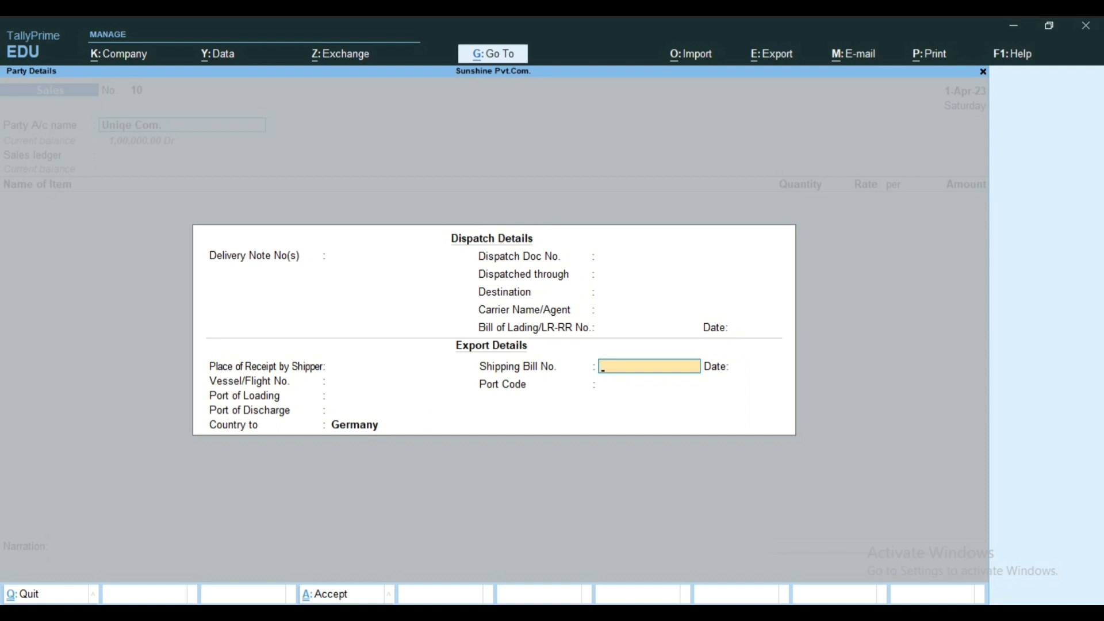
Step: Enter shipping bill number 126354 dated 1-Apr-23 in the export details
text(126354)
key(Return)
text(1/4/2023)
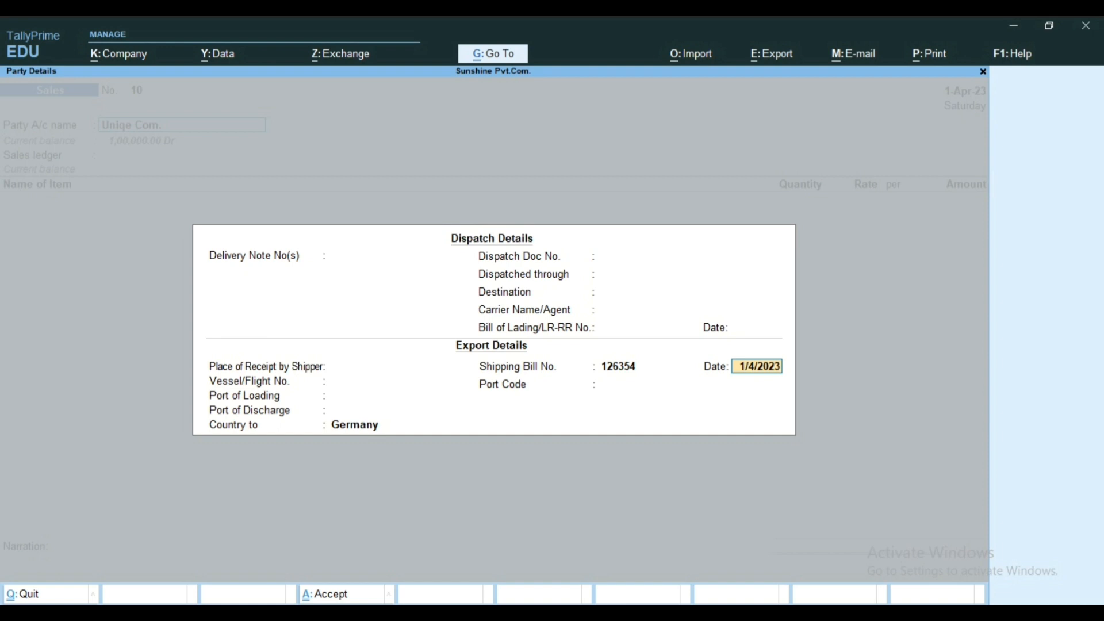
key(Return)
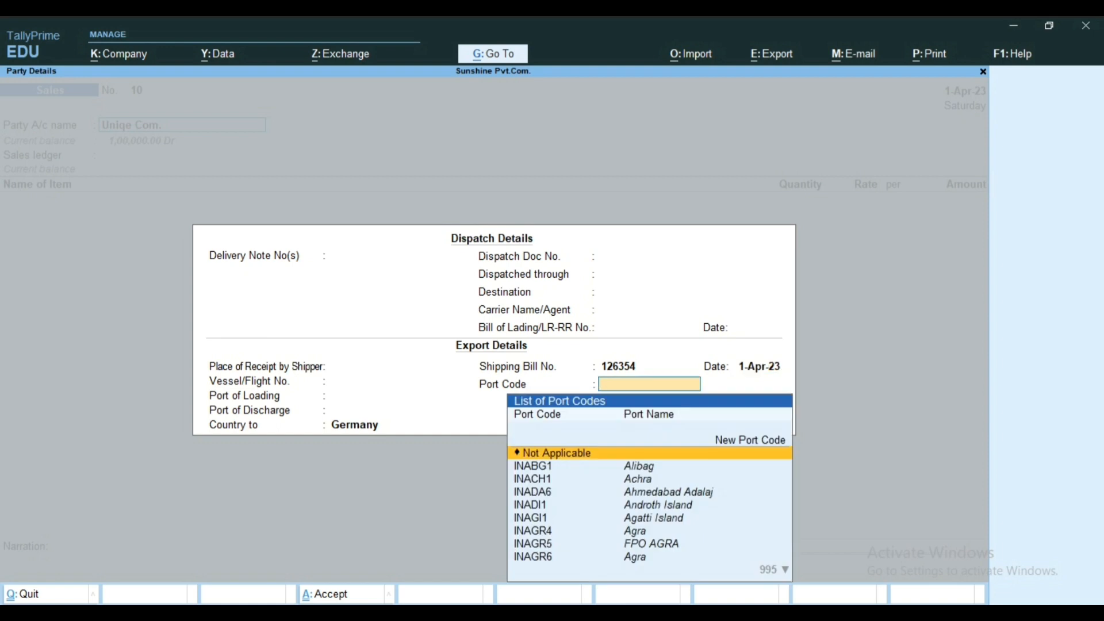
Step: Create the new port code 451263 for the export details
key(Up)
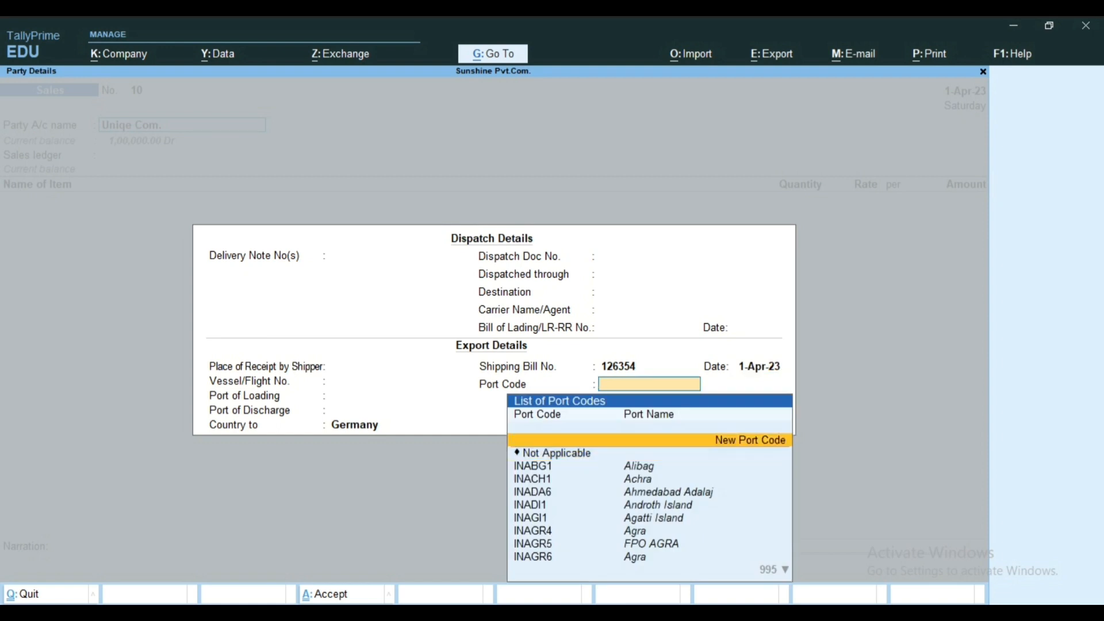
key(Return)
text(401263)
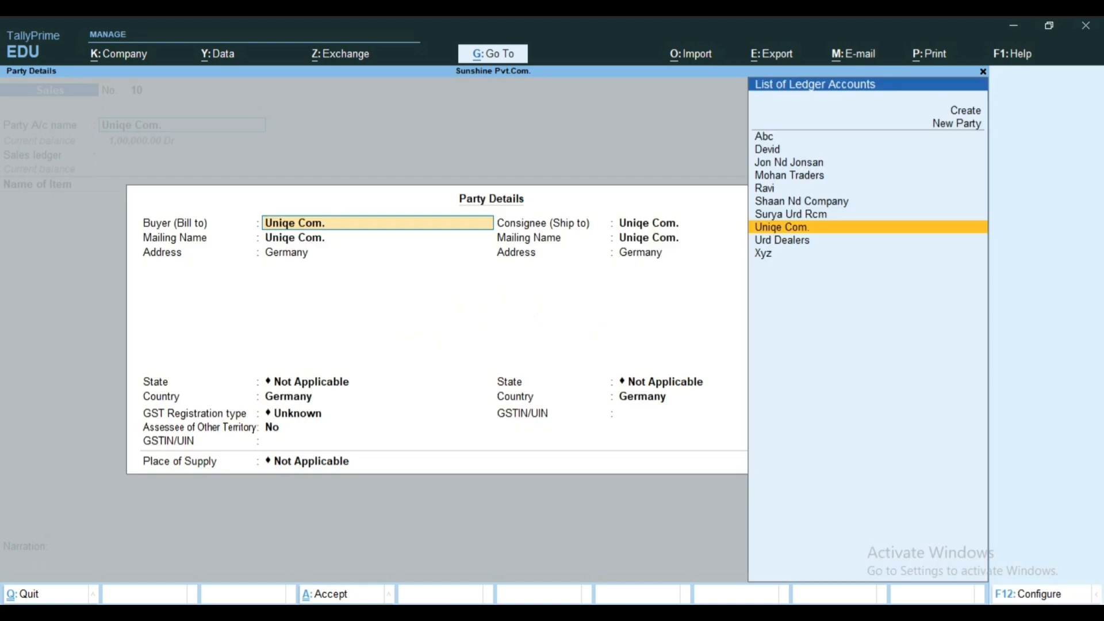
key(Return)
key(Return)
key(Return)
key(Return)
key(Return)
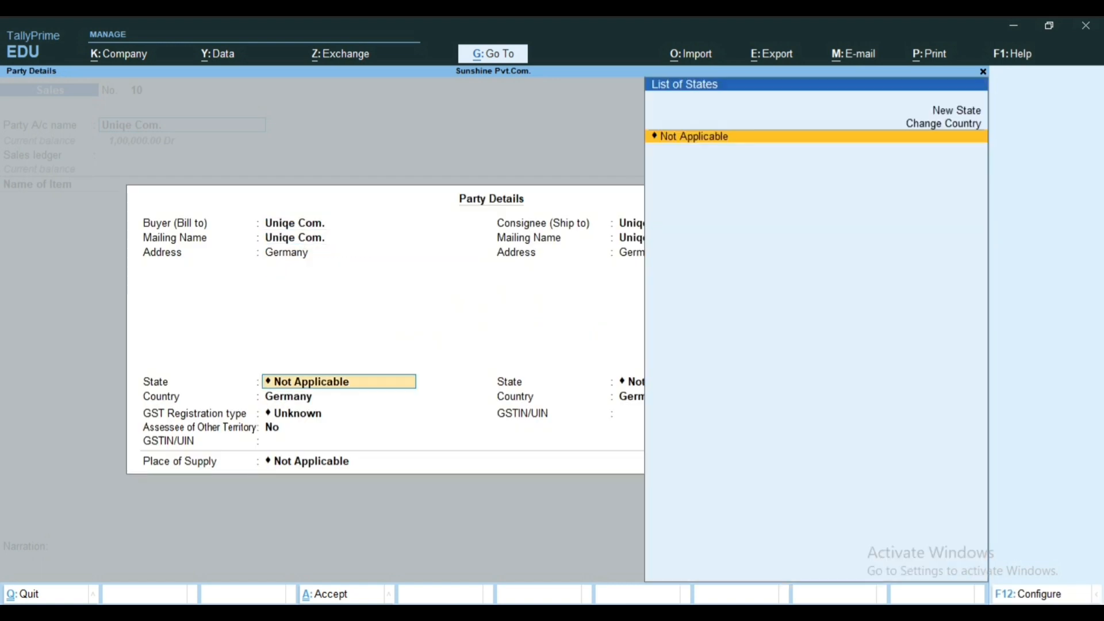
Step: Accept the prefilled buyer and consignee details for Uniqe Com. without a GSTIN/UIN
key(Return)
key(Return)
key(Return)
key(Return)
key(Return)
key(Return)
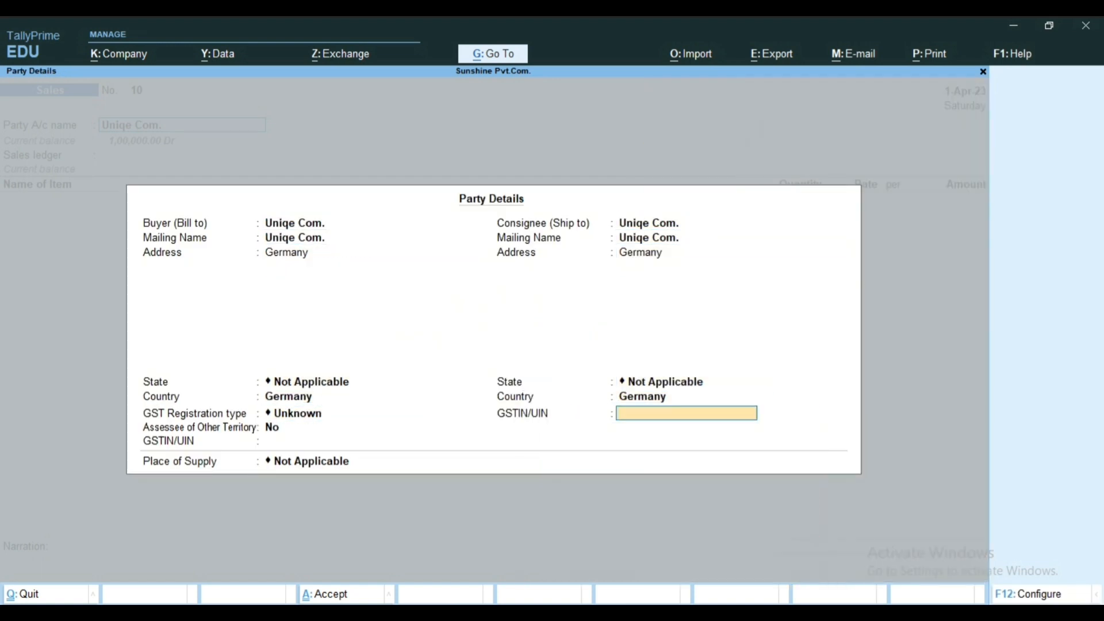
key(Return)
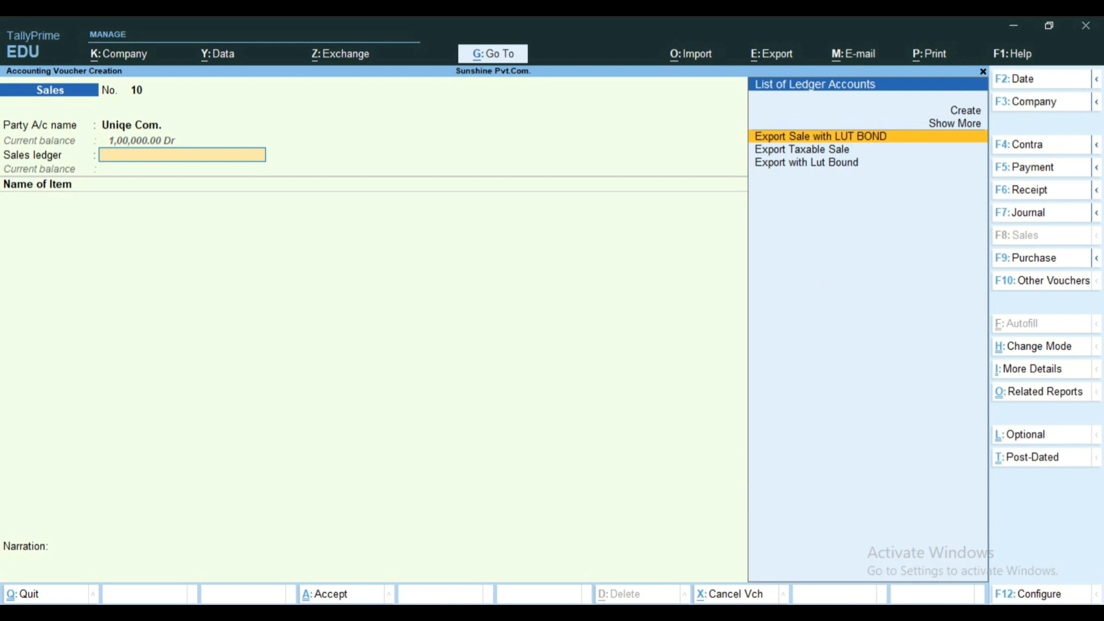
Step: Choose Export Taxable Sale as the sales ledger and add the stock item Sumsung to the voucher
key(Down)
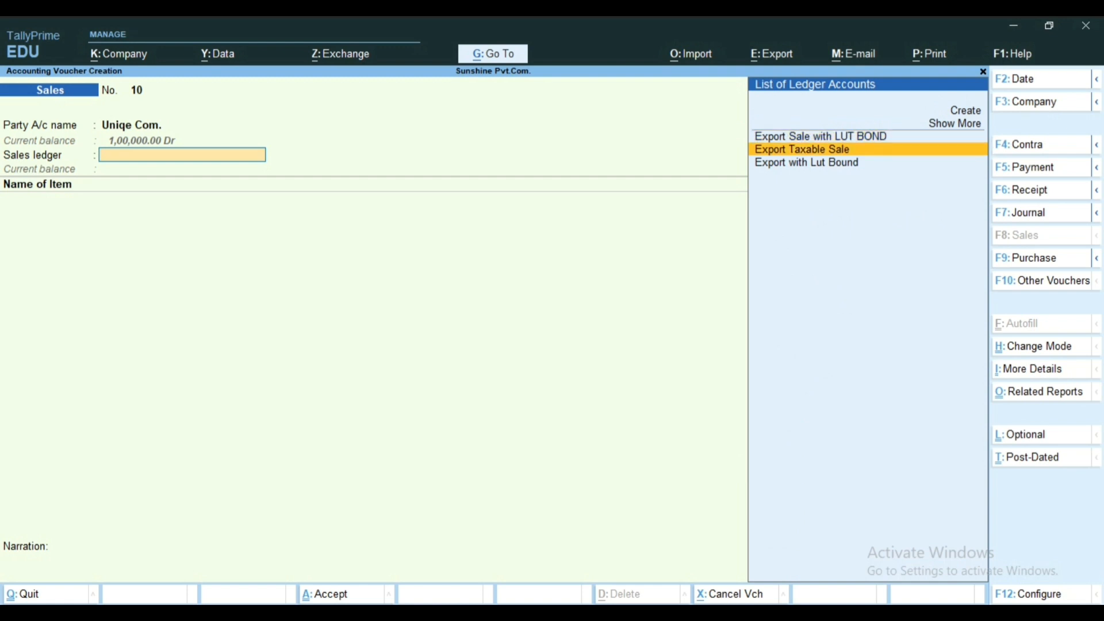
key(Return)
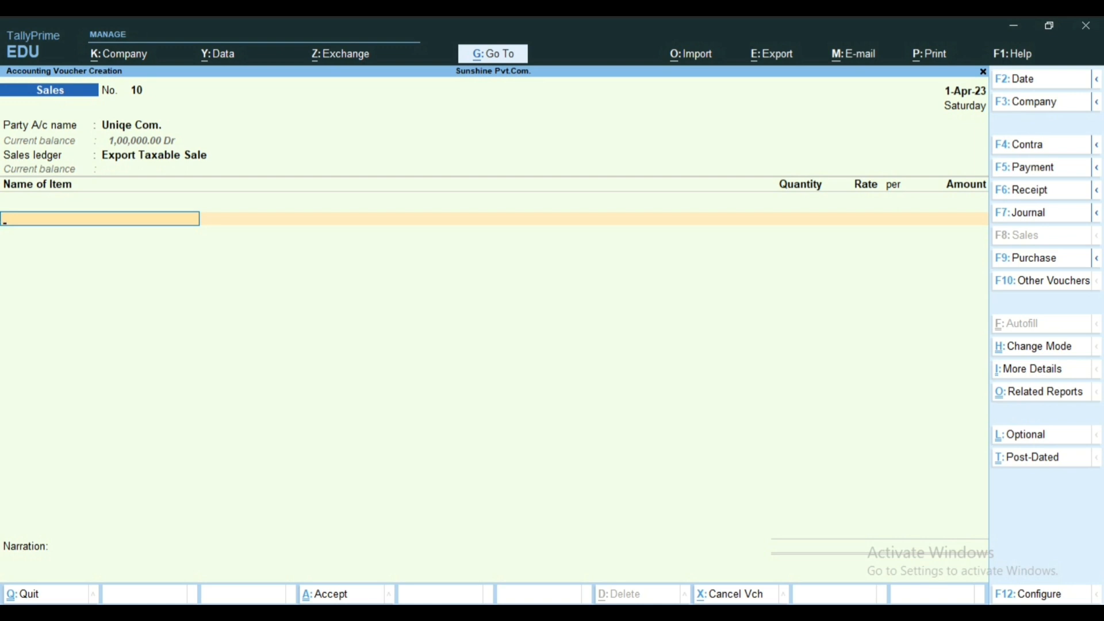
text(S)
key(Return)
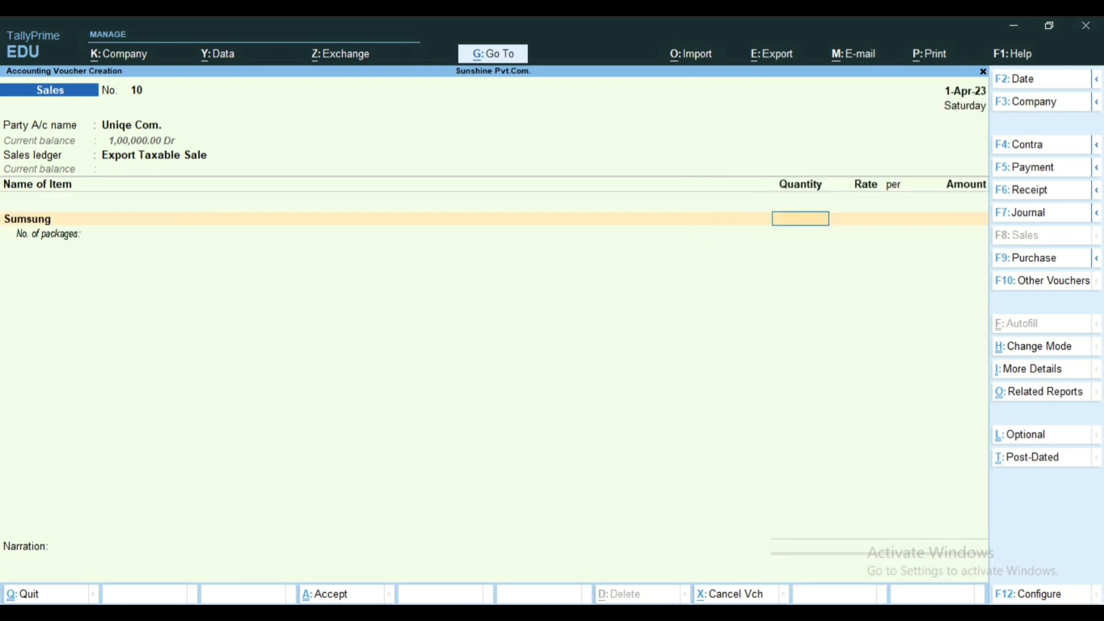
Step: Set the Sumsung line's quantity to 5 pcs
text(10)
key(Return)
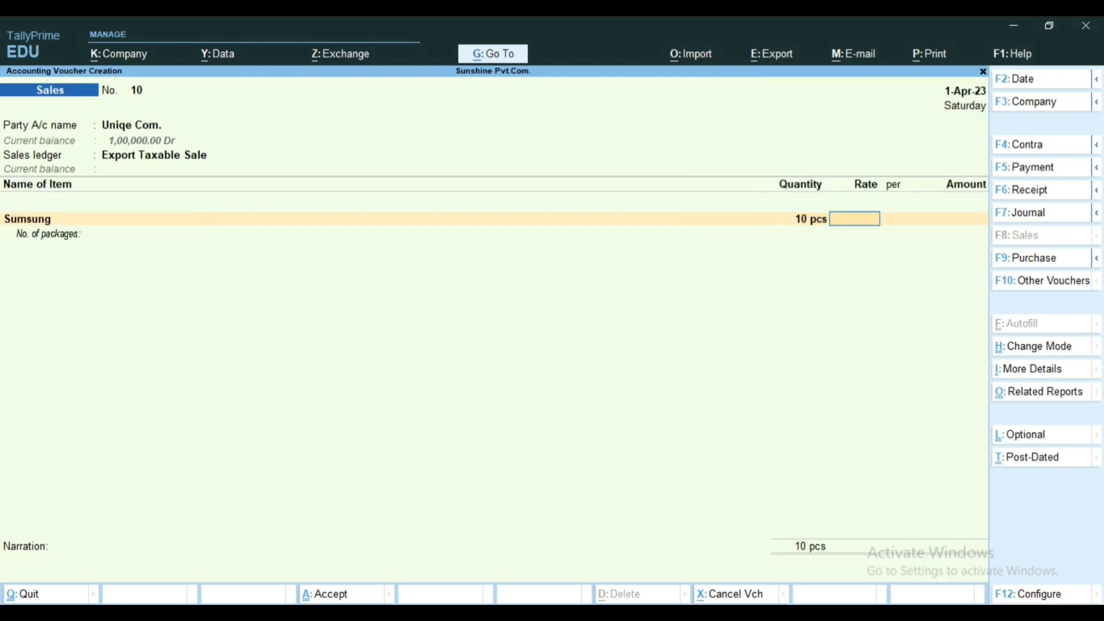
text(10)
key(BackSpace)
key(BackSpace)
key(BackSpace)
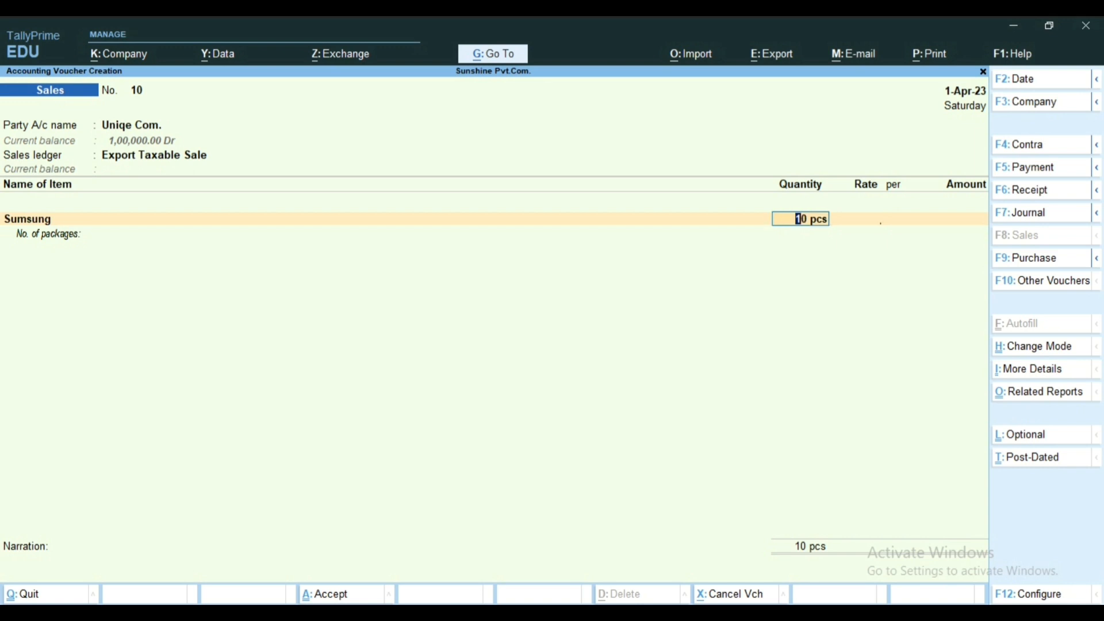
text(5)
key(Return)
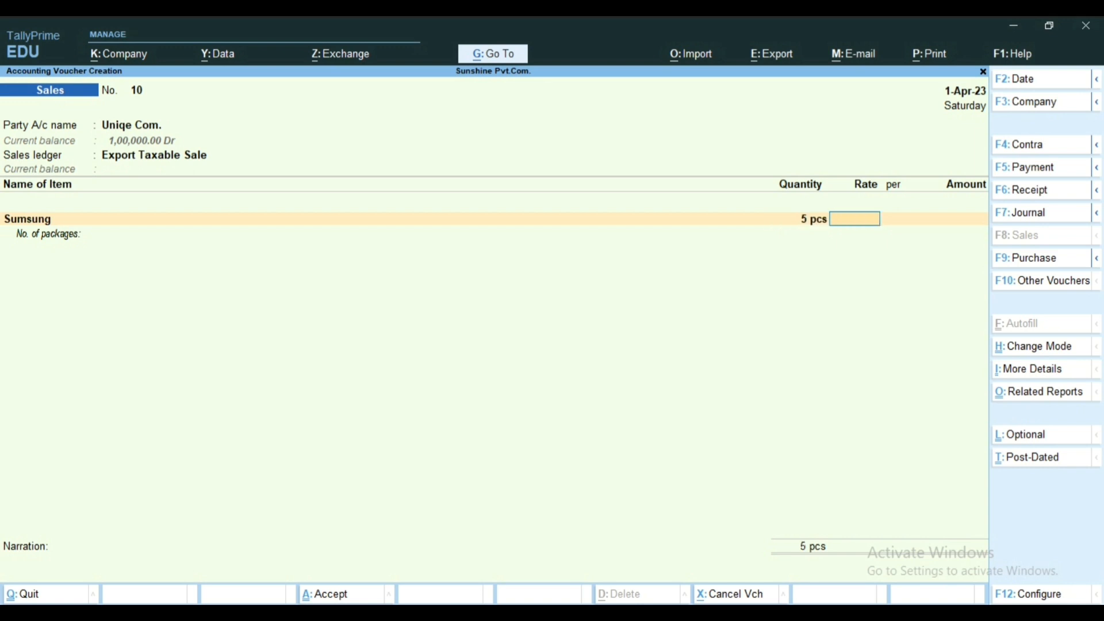
Step: Set the Sumsung line's quantity to 10 pcs and its rate to 8,000 per piece
key(BackSpace)
text(10)
key(Return)
text(8000)
key(Return)
key(Return)
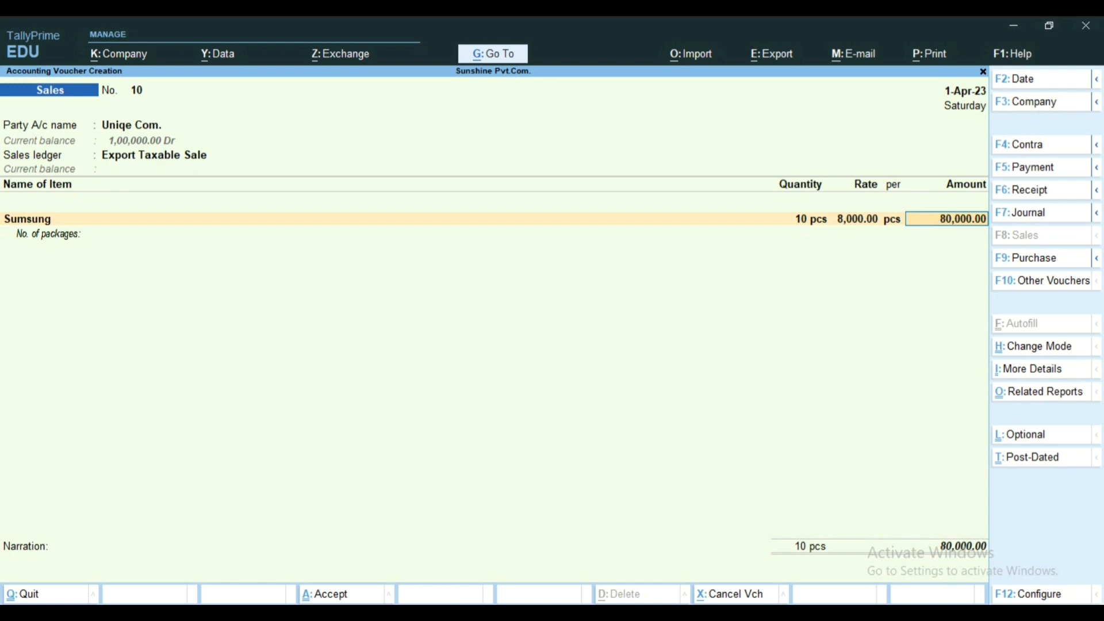
key(Return)
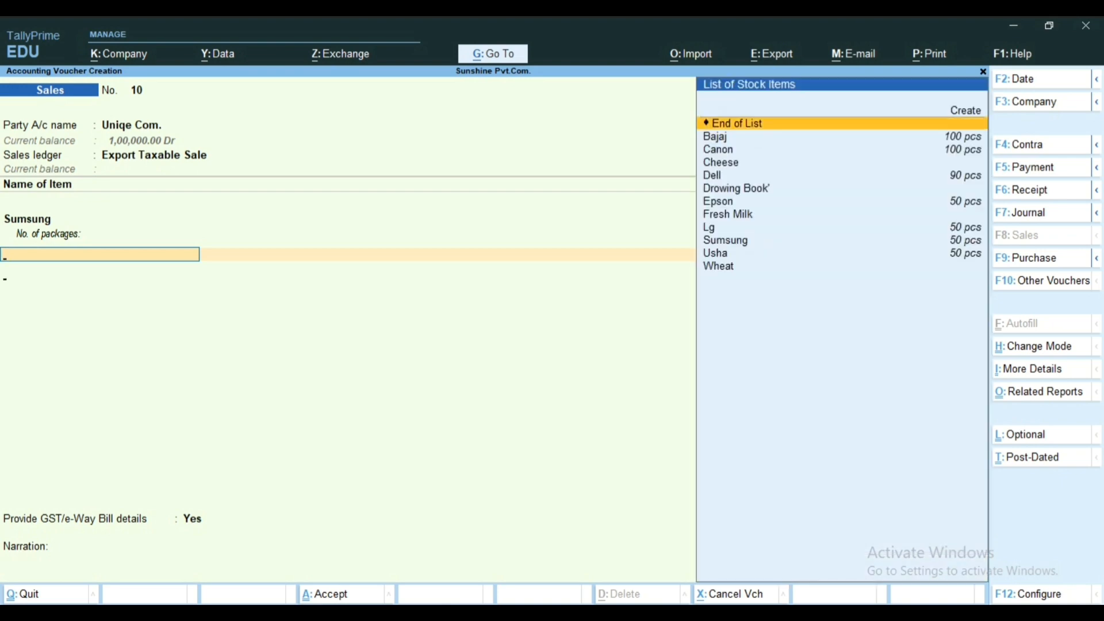
Step: End the item list and add the IGST ledger with its calculated tax amount as the only additional ledger
key(Return)
text(I)
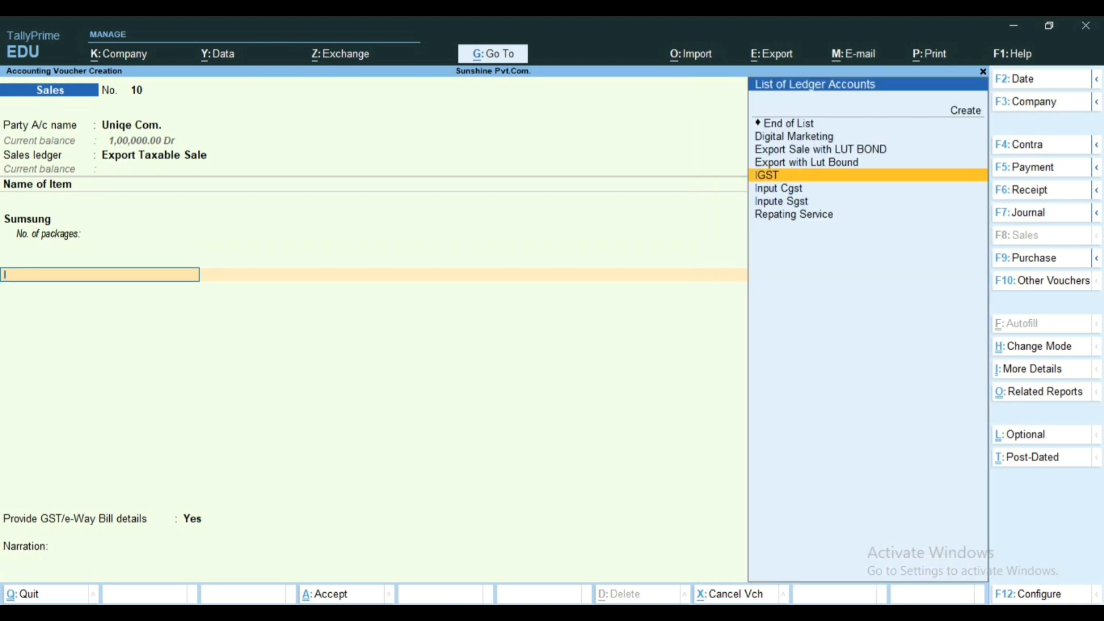
key(Return)
key(Return)
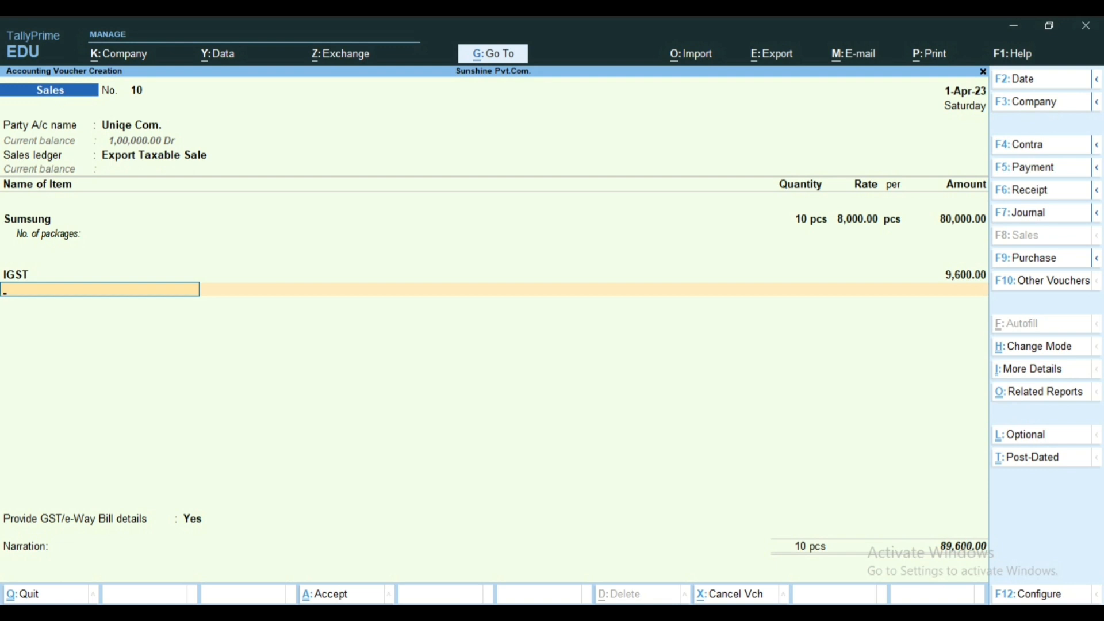
key(BackSpace)
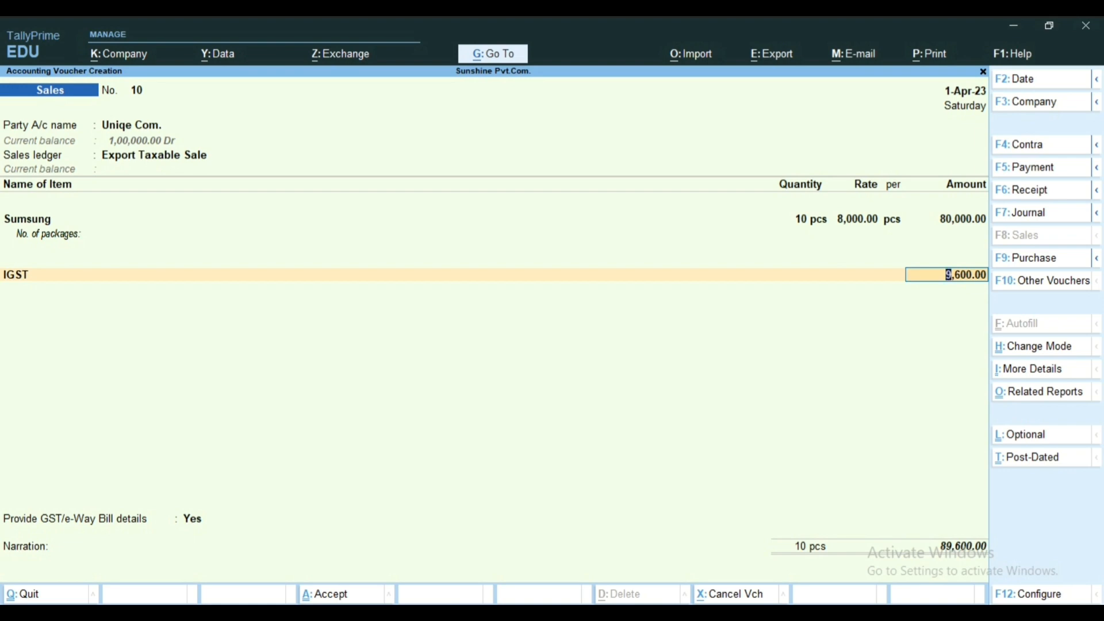
key(Return)
Step: Keep Provide GST/e-Way Bill details at Yes, accept the prefilled taxable export details and save the voucher
key(Return)
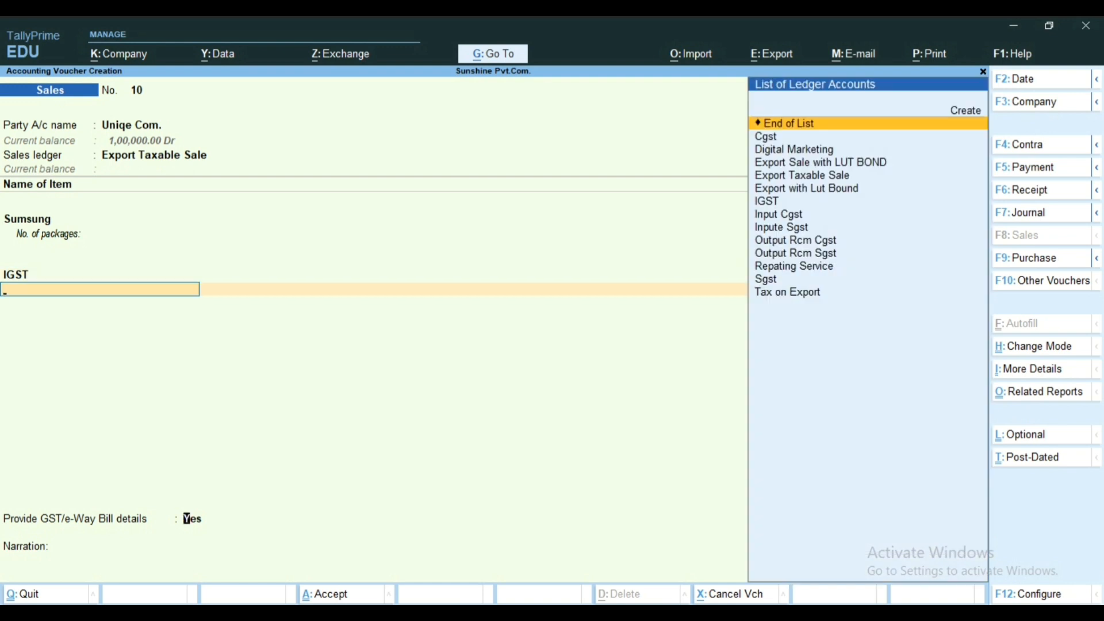
key(Return)
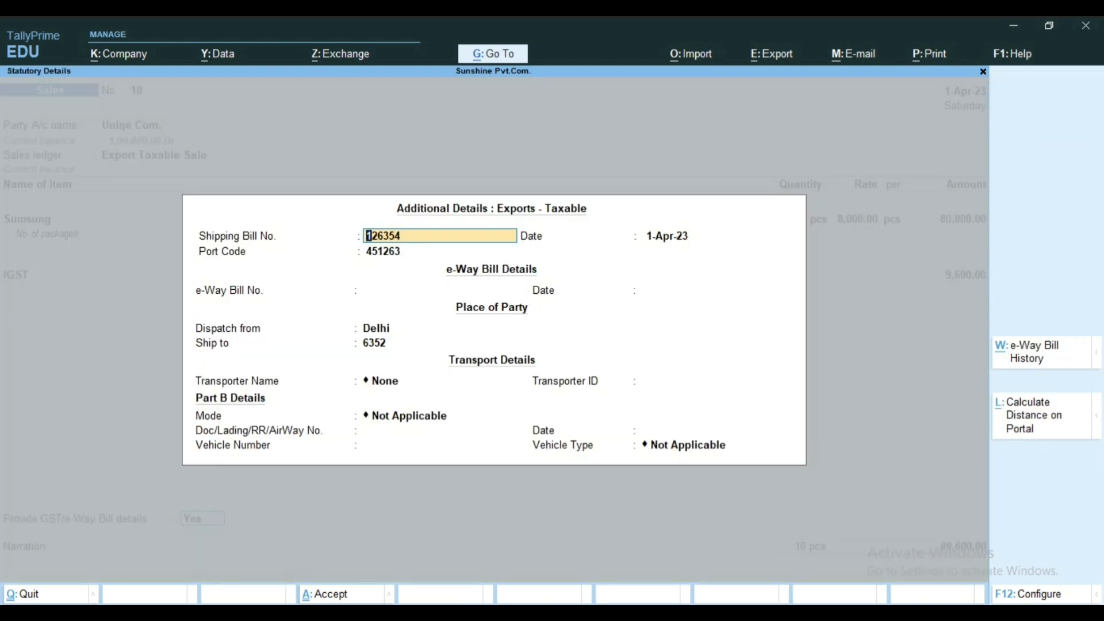
key(Return)
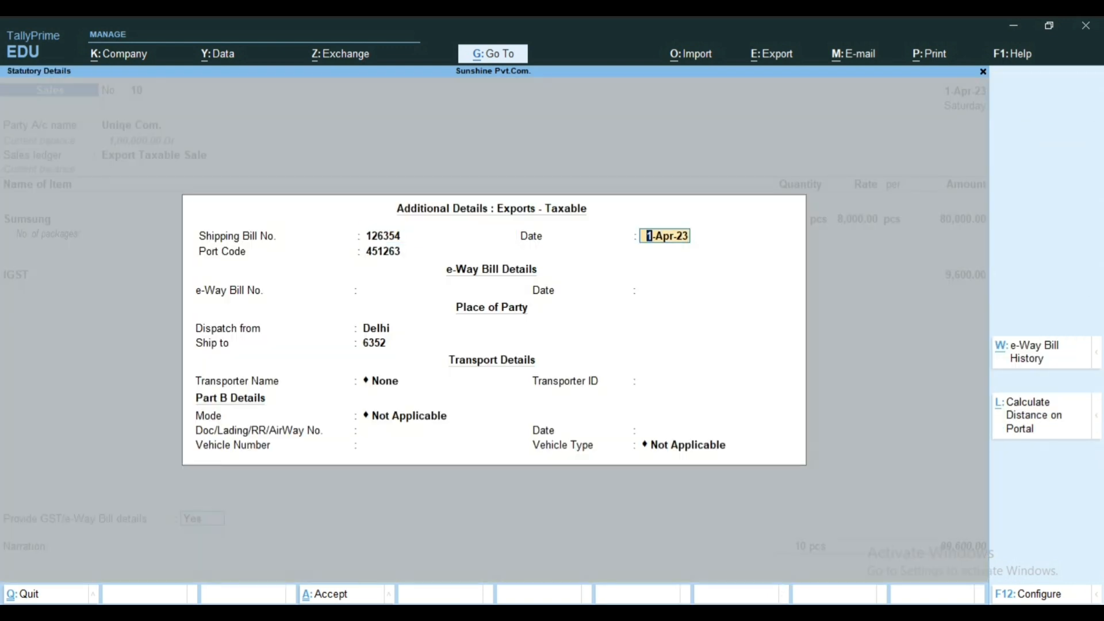
key(Return)
key(Return)
key(Return)
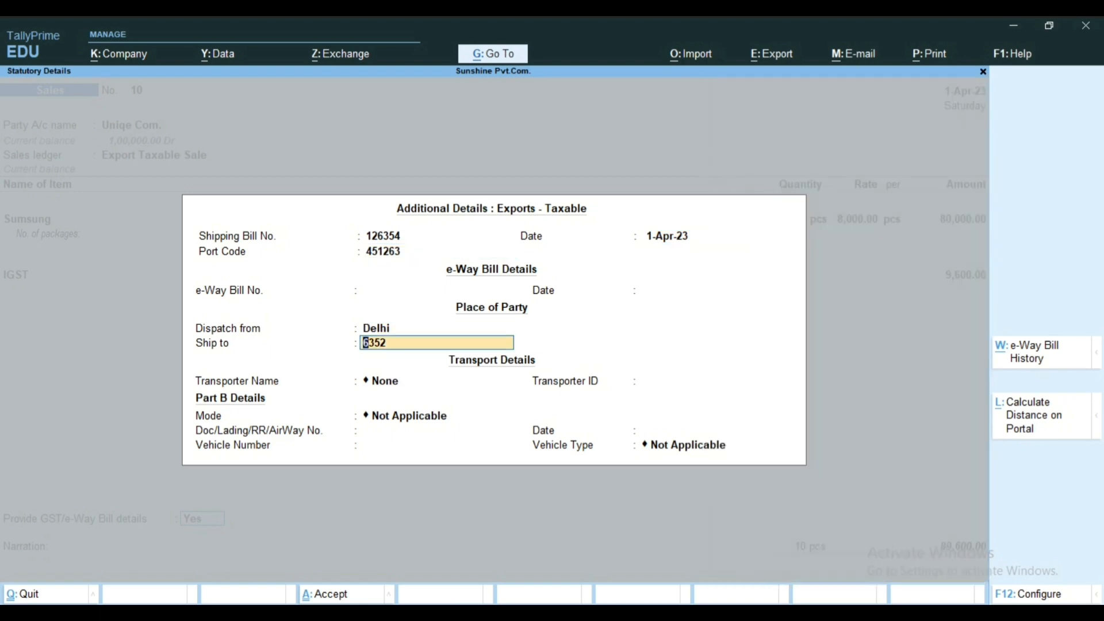
key(Return)
key(Return)
key(Return)
key(Return)
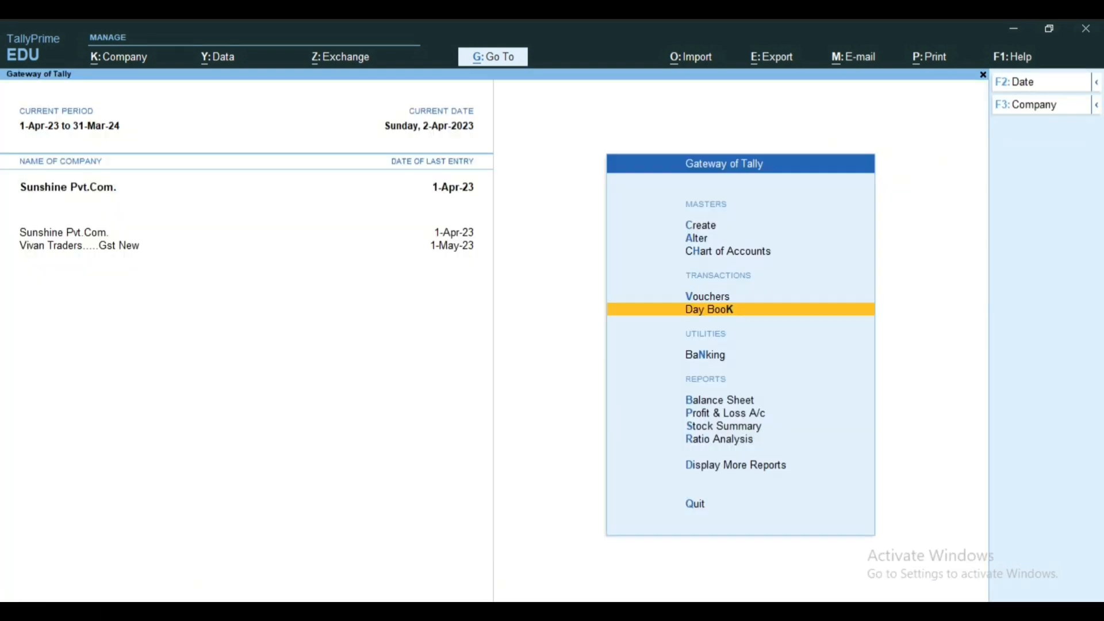
Step: Open the ledger outstandings report for Uniqe Com. from the Statements of Accounts reports
key(d)
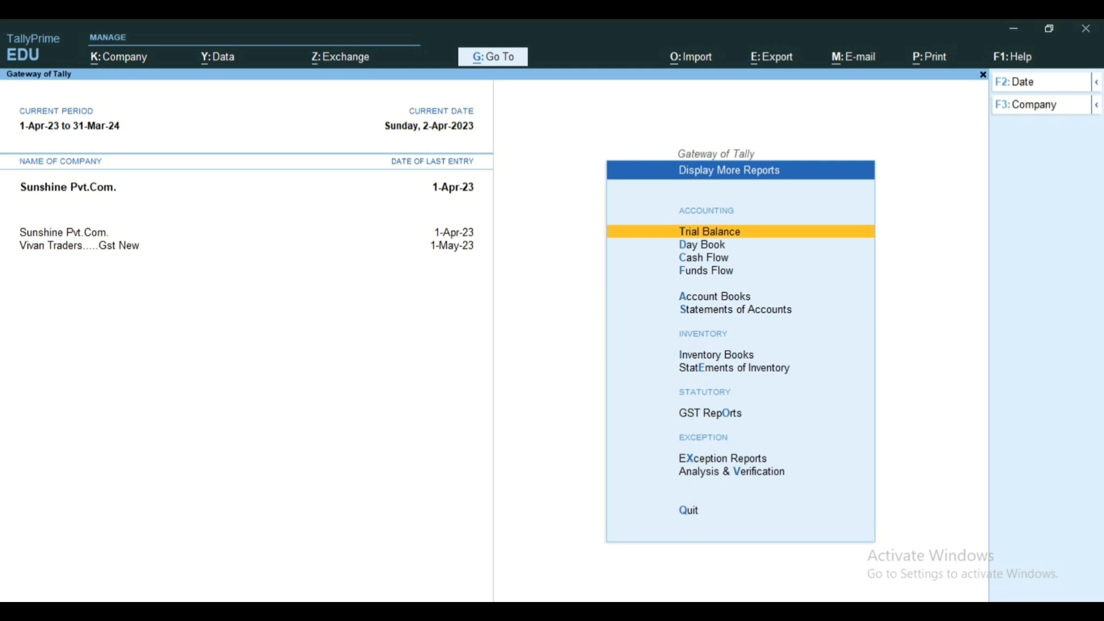
key(Down)
key(Down)
key(Down)
key(Down)
key(Down)
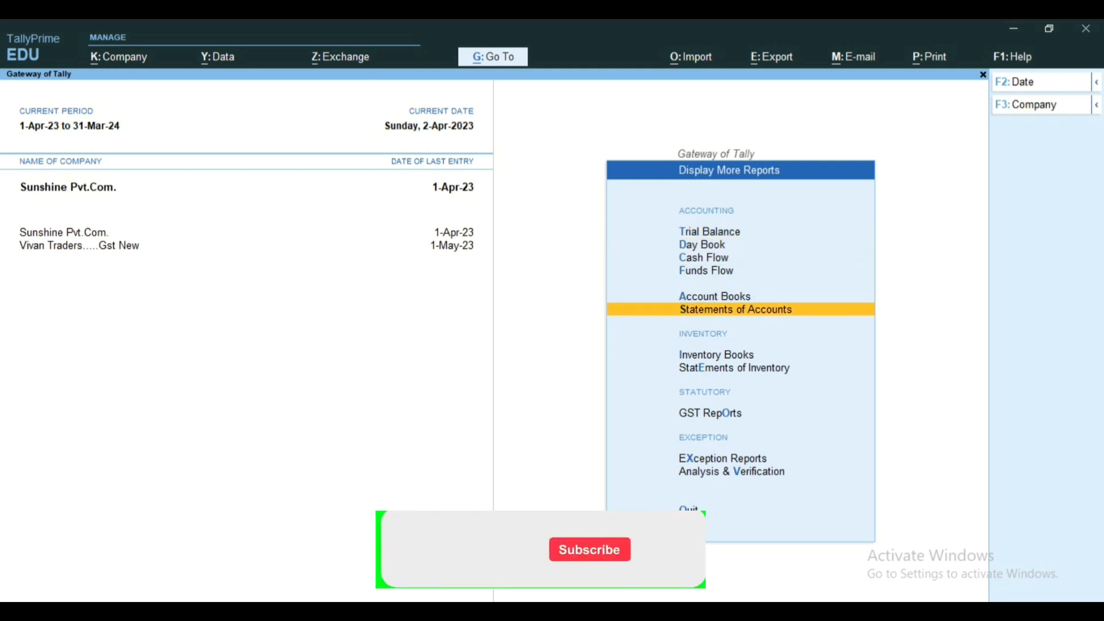
key(Return)
key(Down)
key(Up)
key(Return)
key(Down)
key(Down)
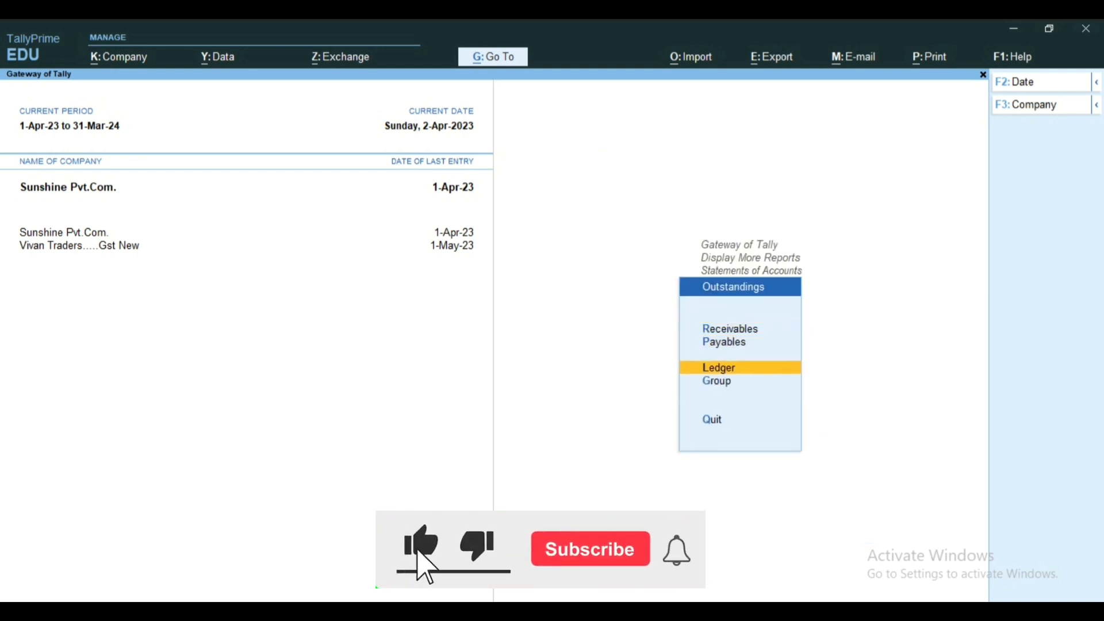
key(Return)
key(Down)
key(Down)
key(Down)
key(Down)
key(Down)
key(Down)
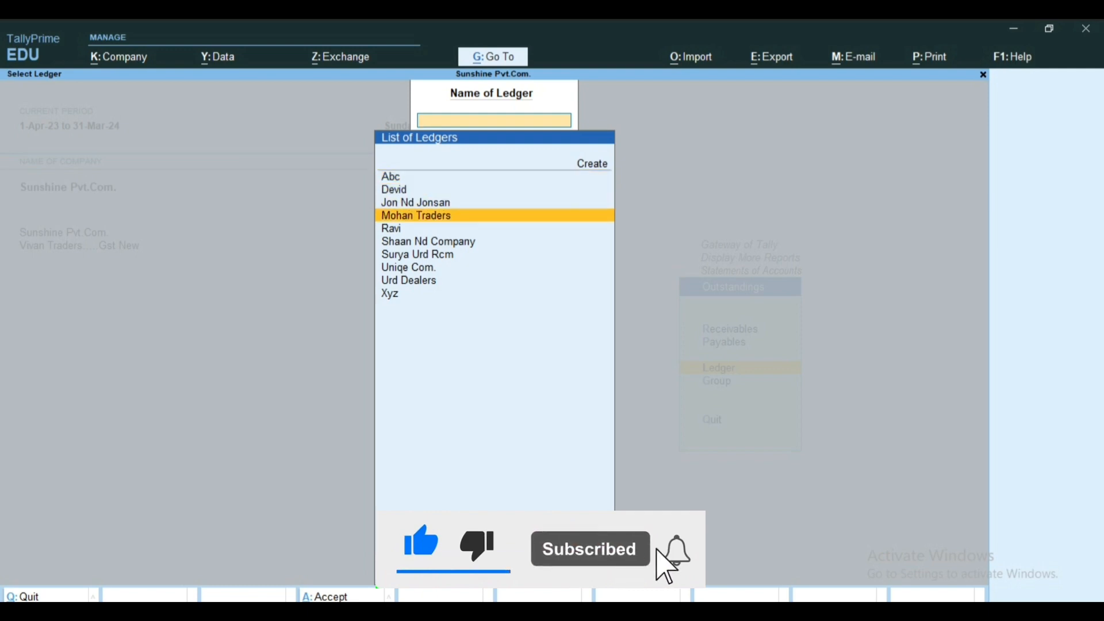
key(Down)
key(Return)
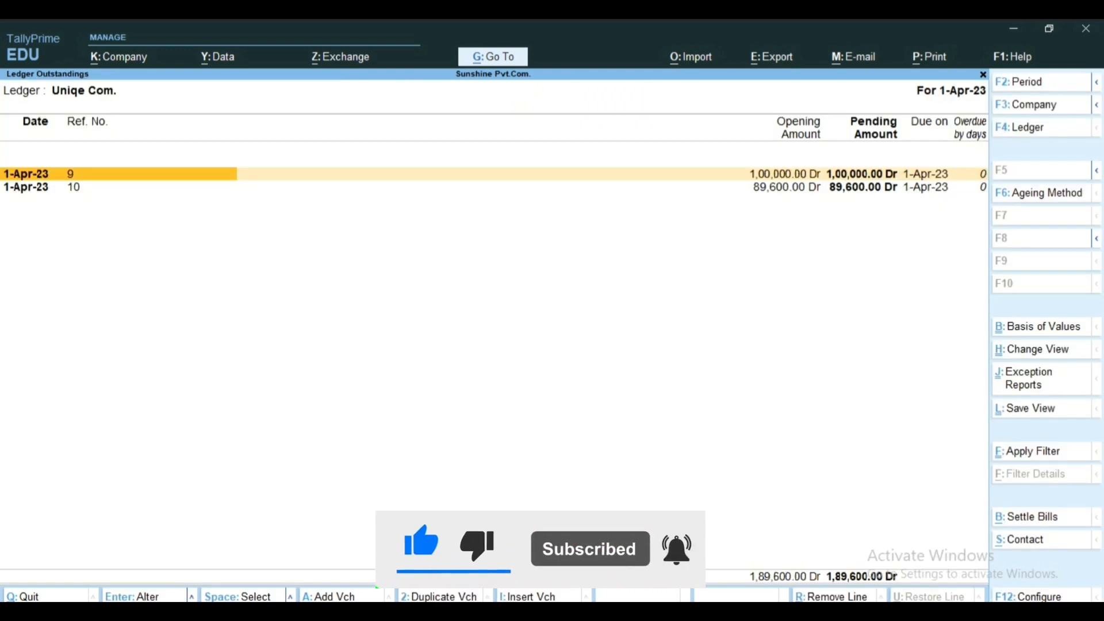
Step: Expand the outstandings to the detailed view and examine the opening and pending amounts of sales bills 9 and 10
key(alt+F5)
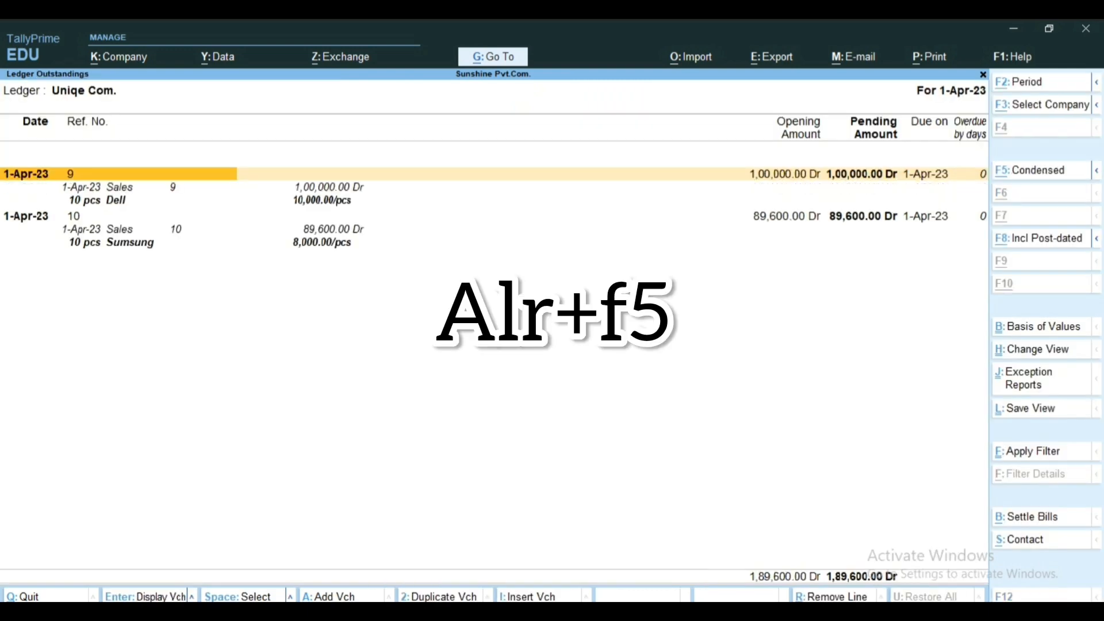
key(Down)
key(Down)
key(Down)
key(Down)
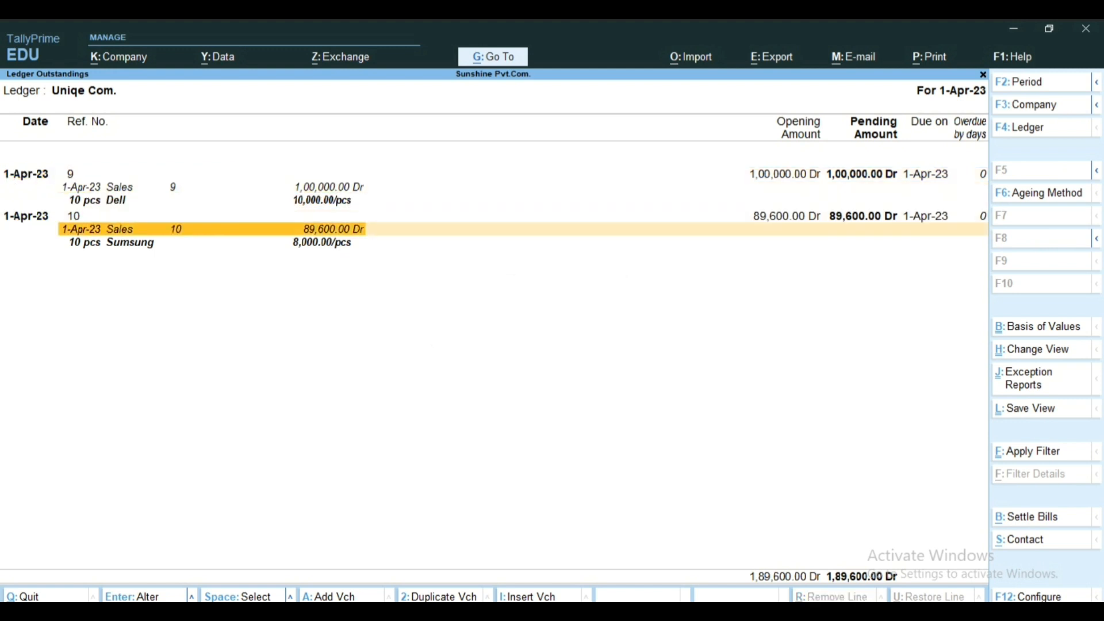
key(Up)
key(Down)
key(Up)
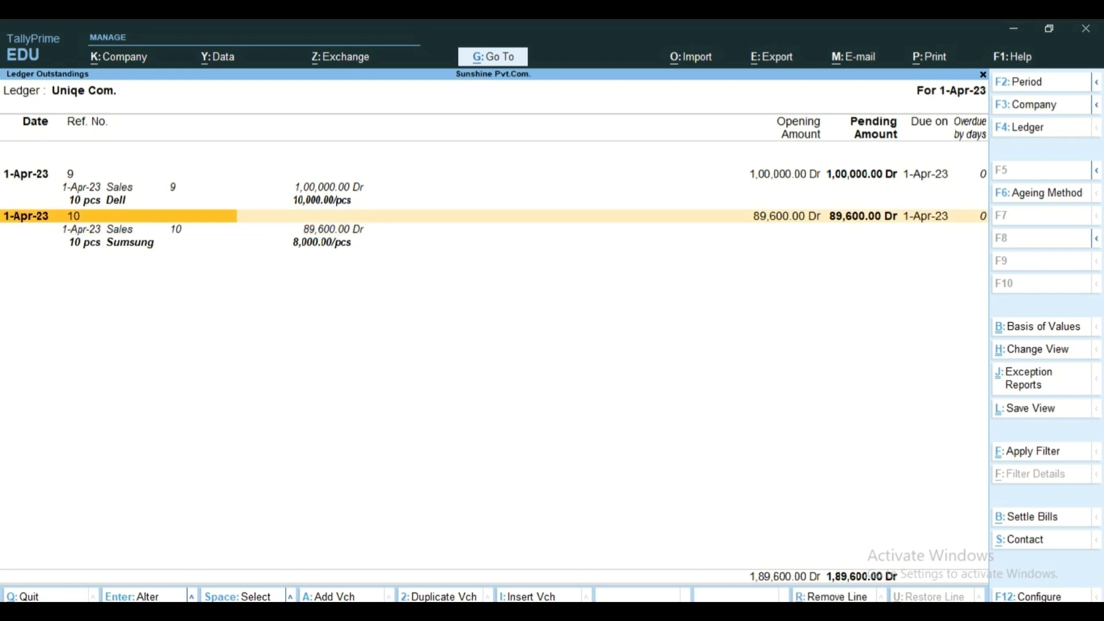
key(Right)
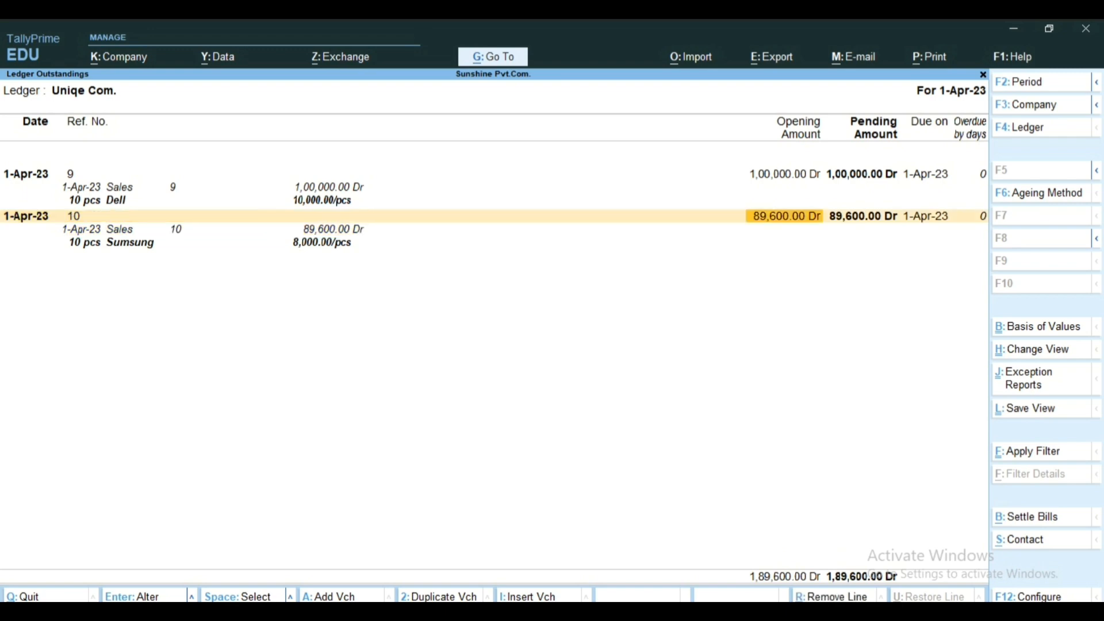
key(Right)
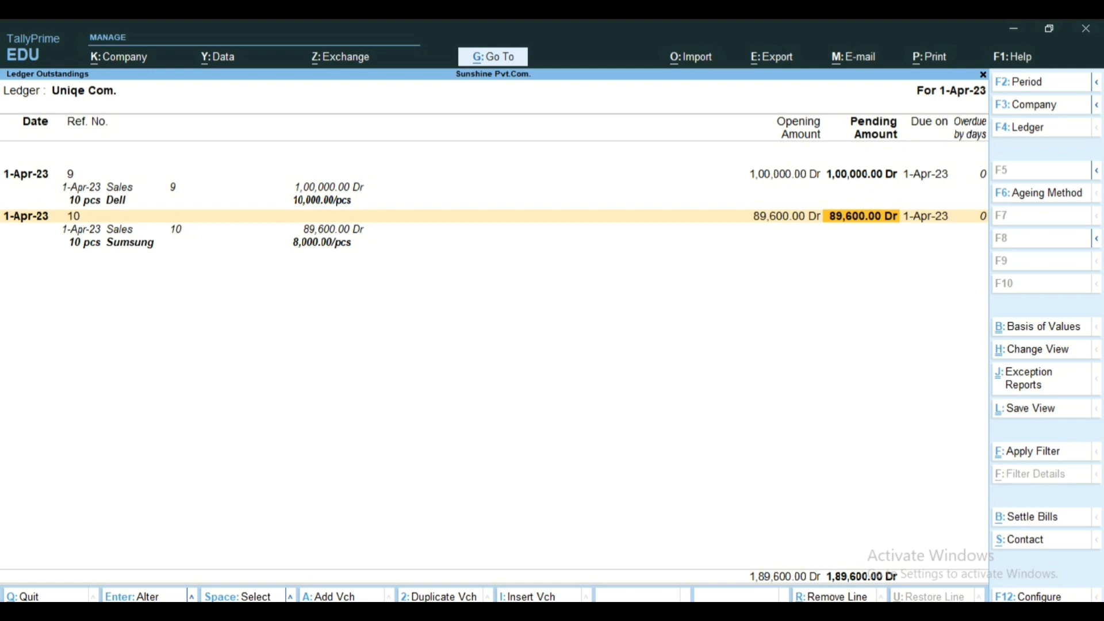
key(Down)
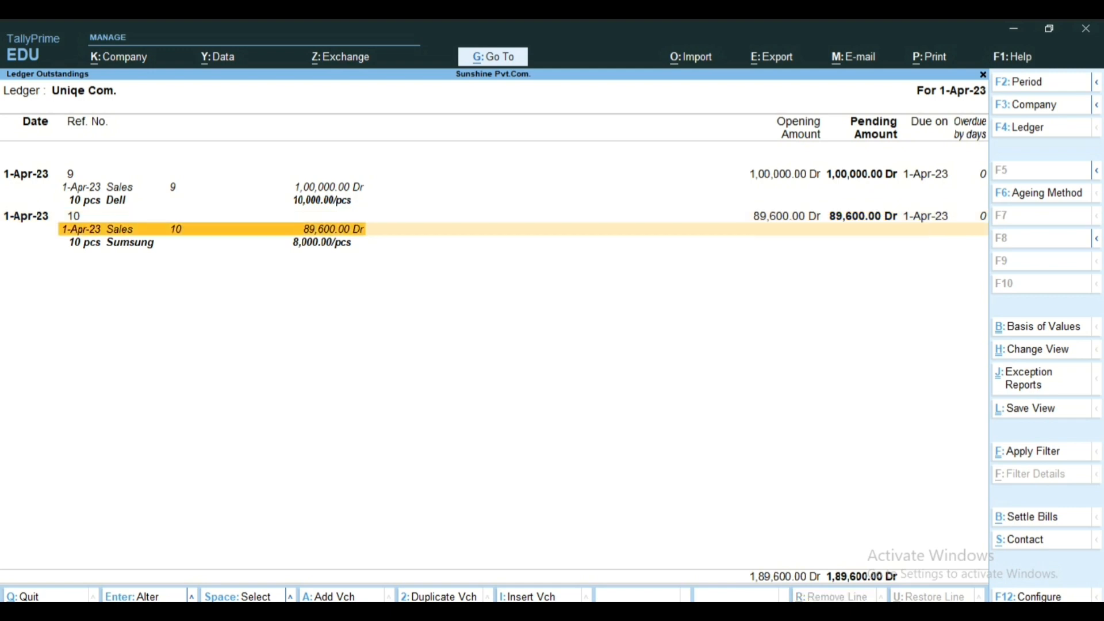
key(Up)
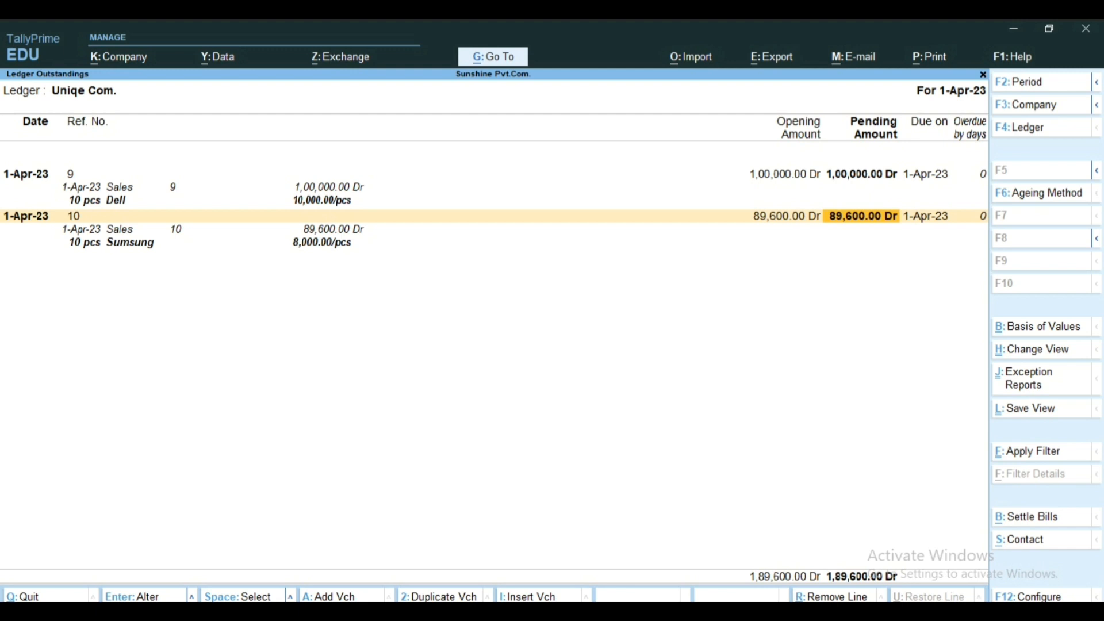
key(Left)
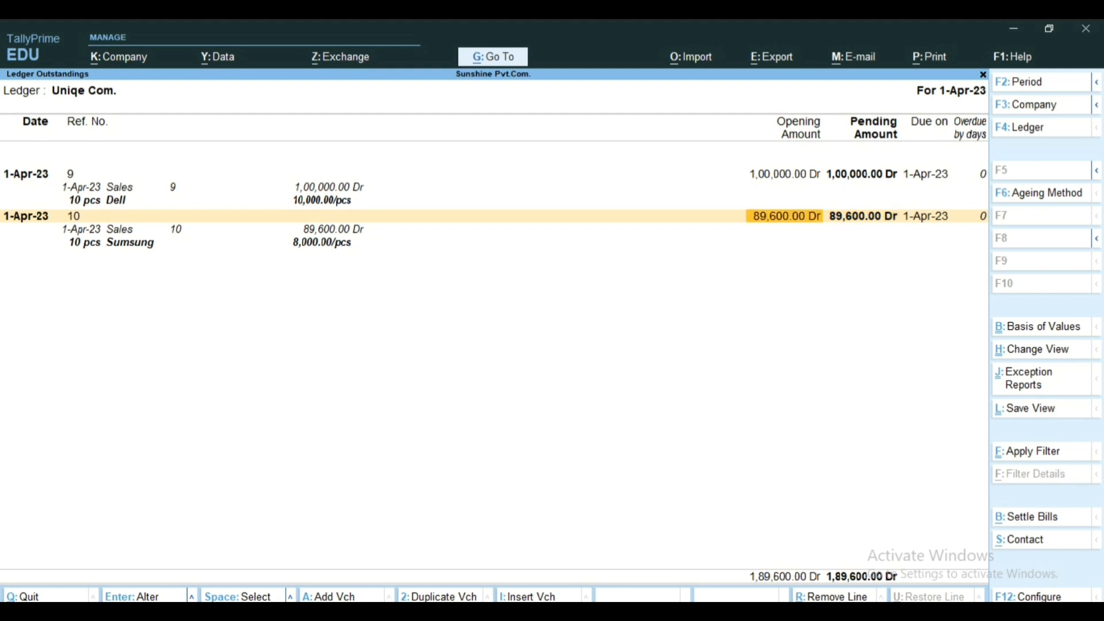
key(Right)
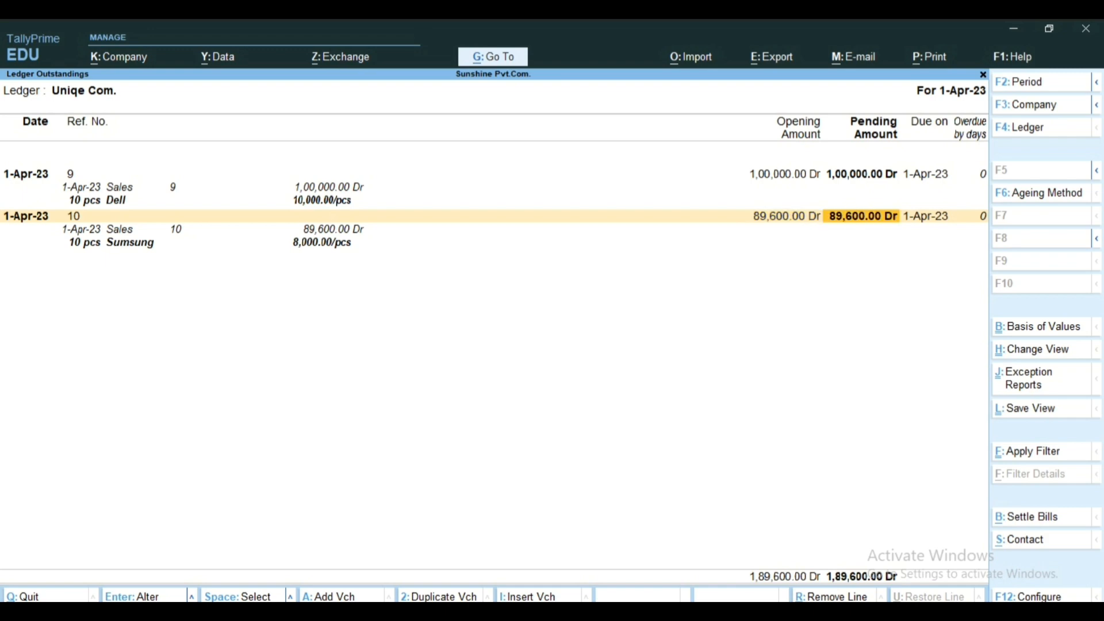
key(Left)
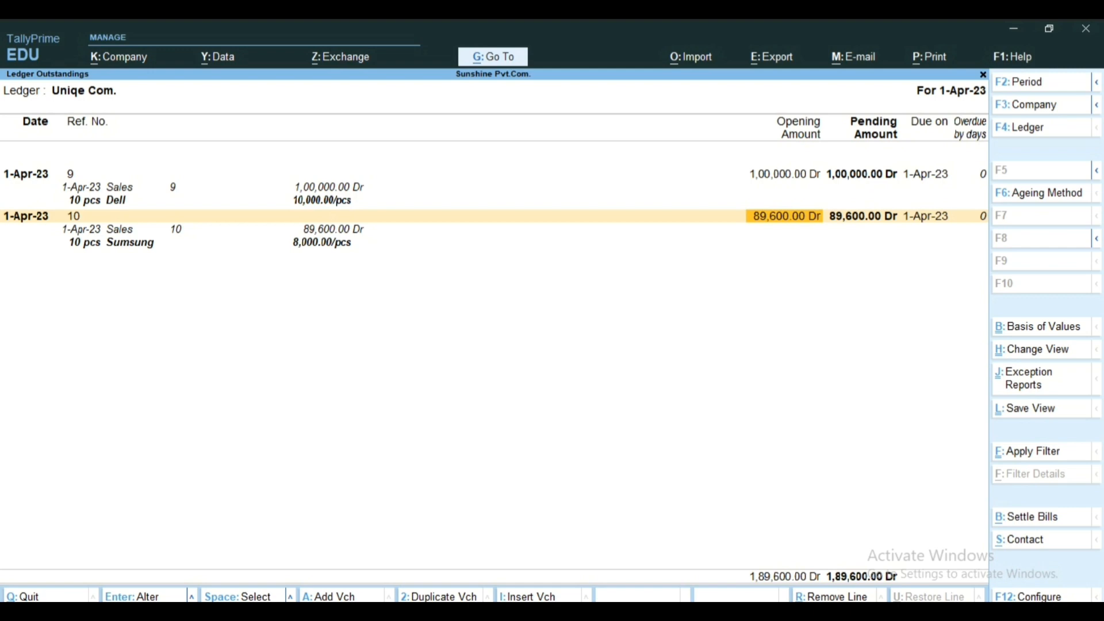
key(Escape)
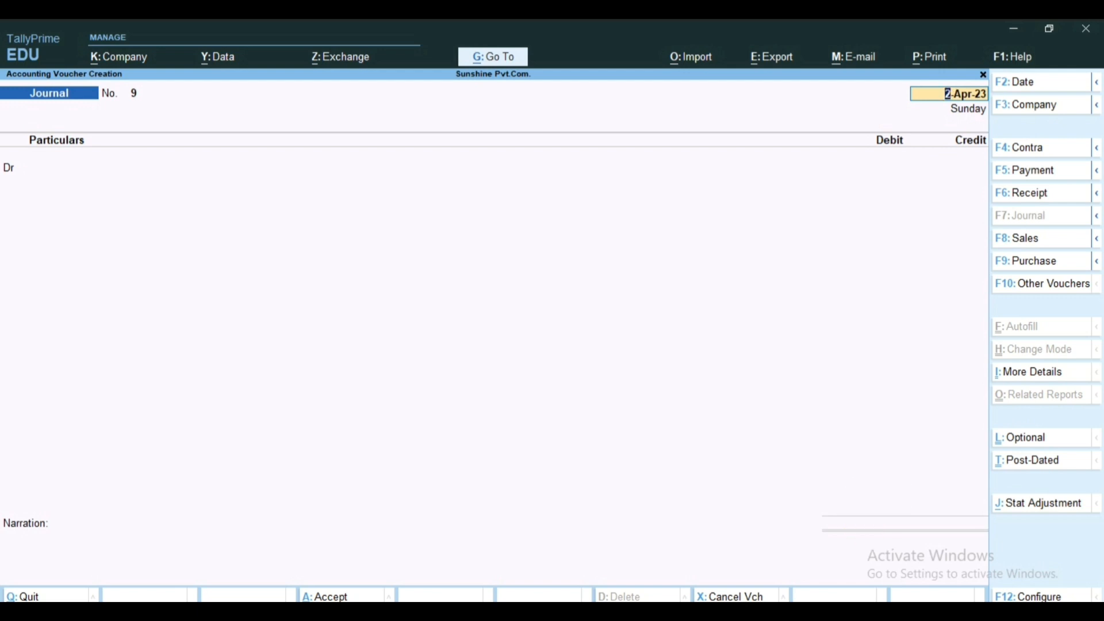
Step: Set the journal voucher's stat adjustment to GST, Increase in Tax Liability, with Others as the additional nature of adjustment
key(alt+j)
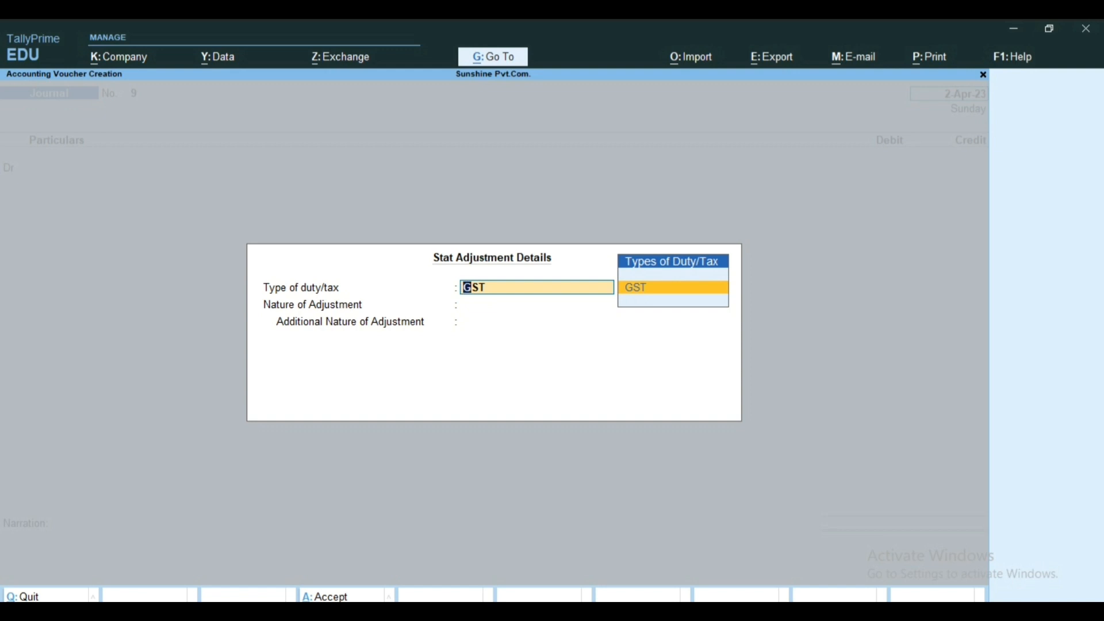
key(Return)
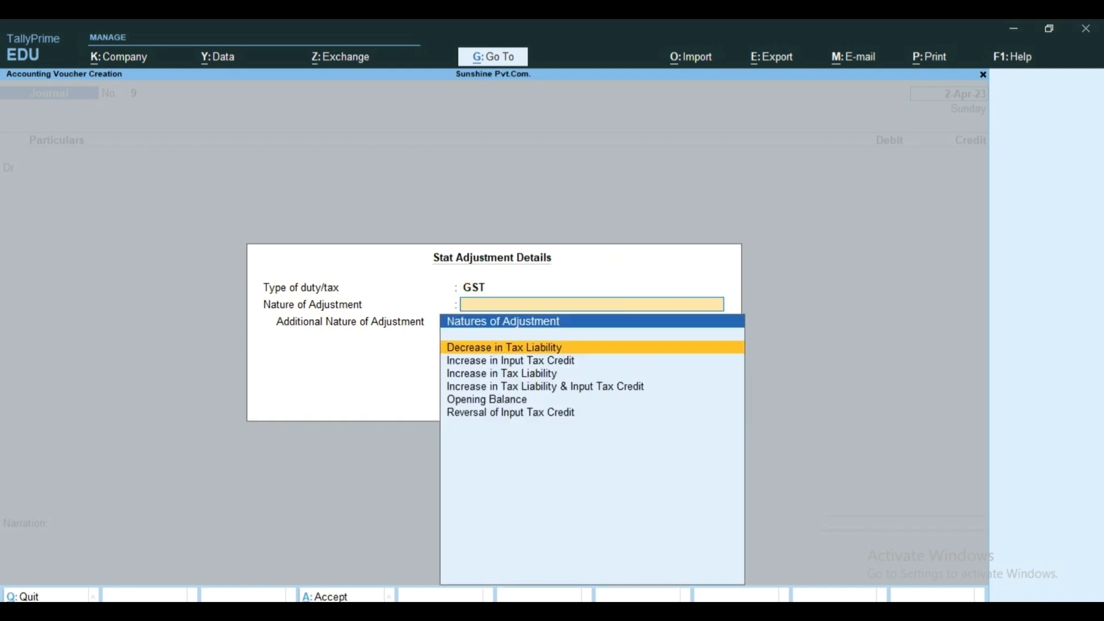
key(Down)
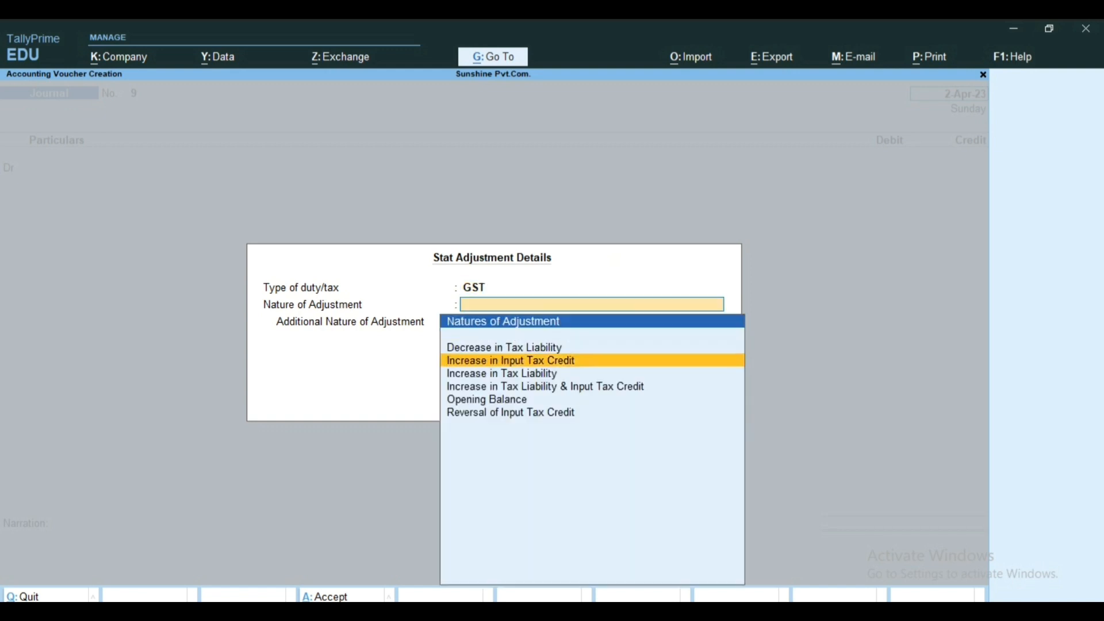
key(Down)
key(Return)
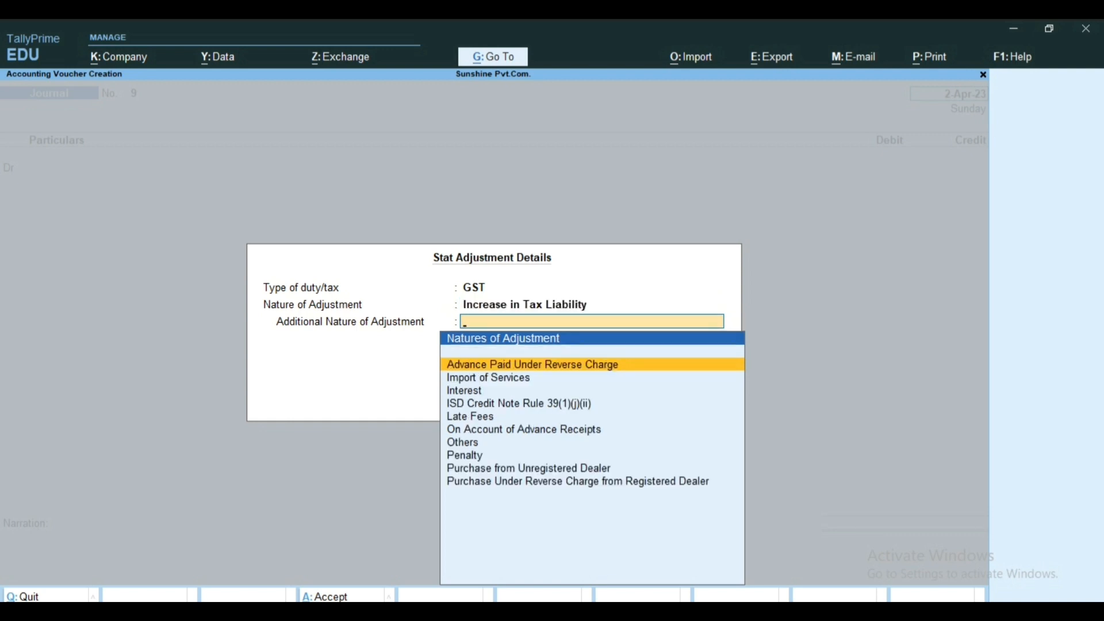
key(Down)
key(Down)
key(Down)
key(Down)
key(Down)
key(Down)
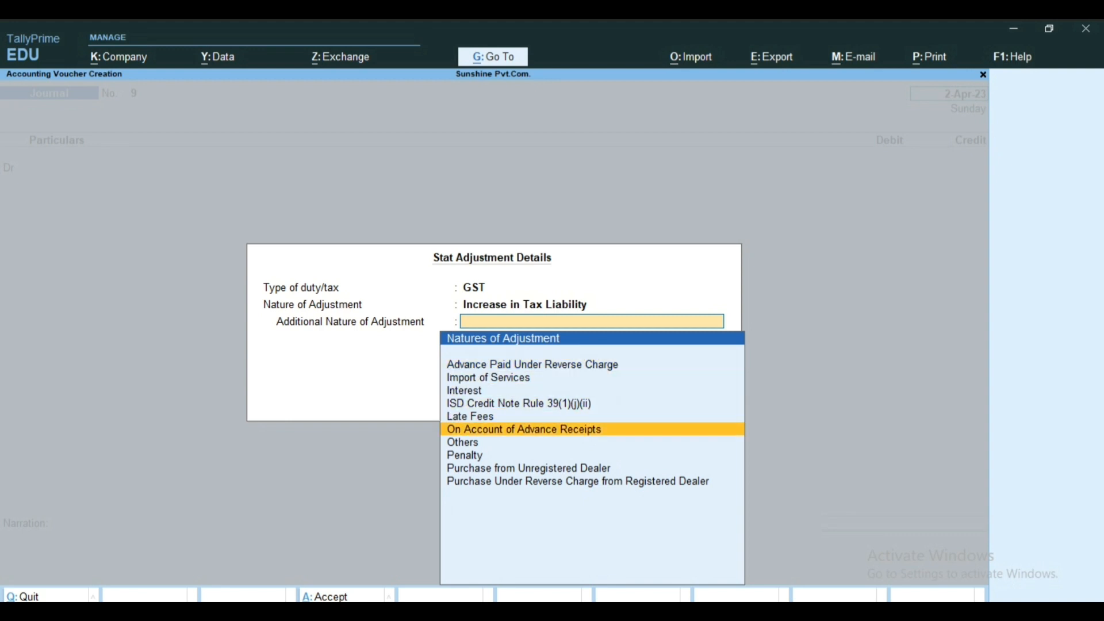
key(Return)
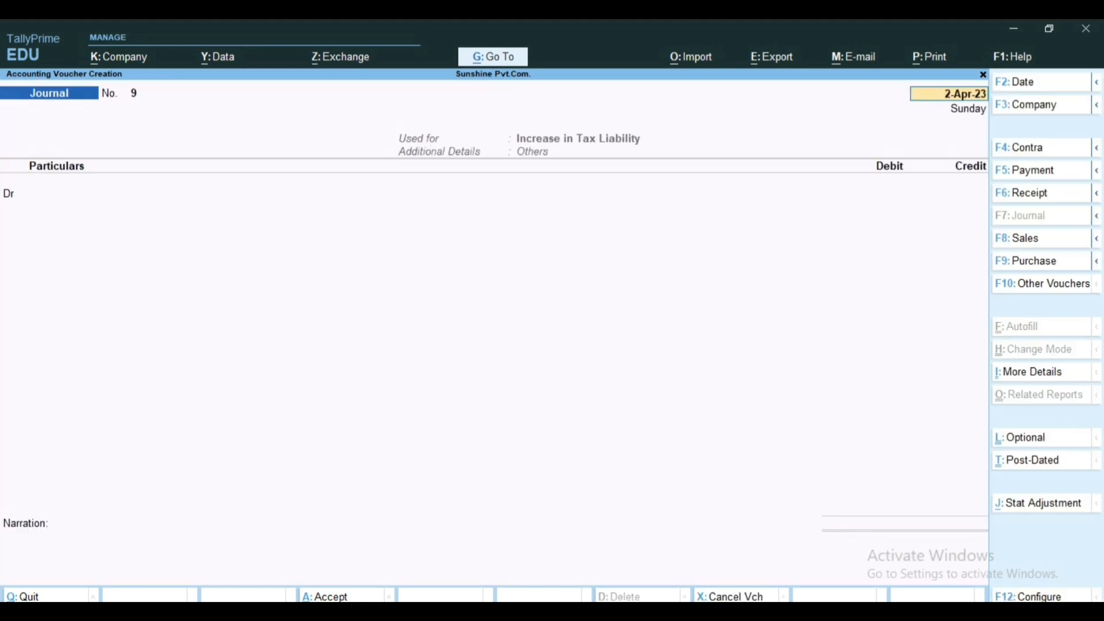
Step: Keep the voucher date at 2-Apr-23 and debit the Tax on Export ledger with 9,600
key(Return)
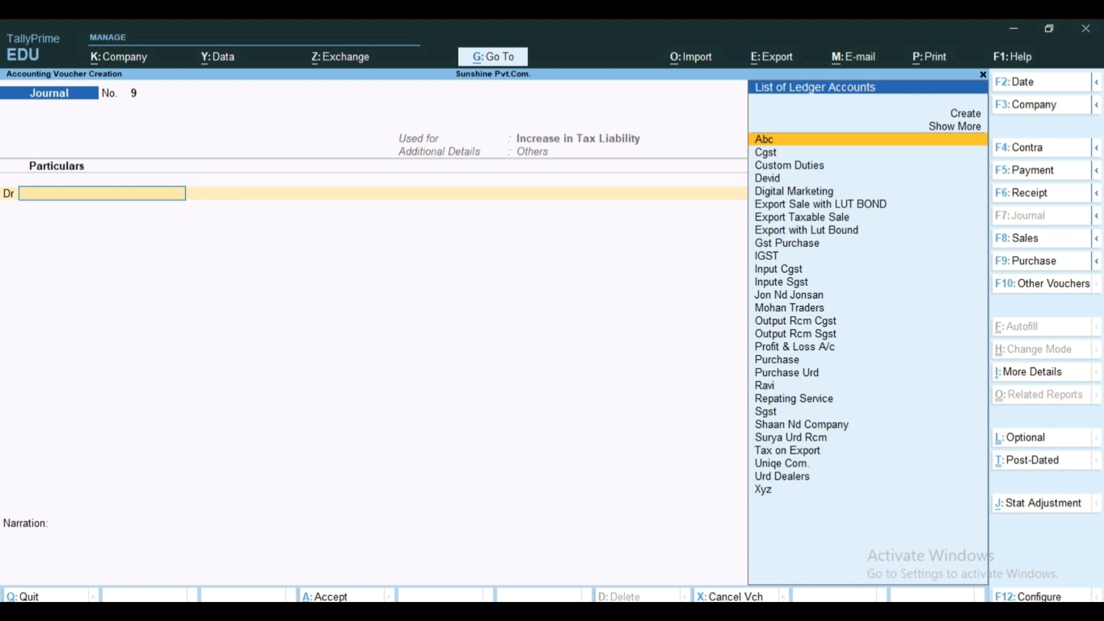
text(T)
key(Return)
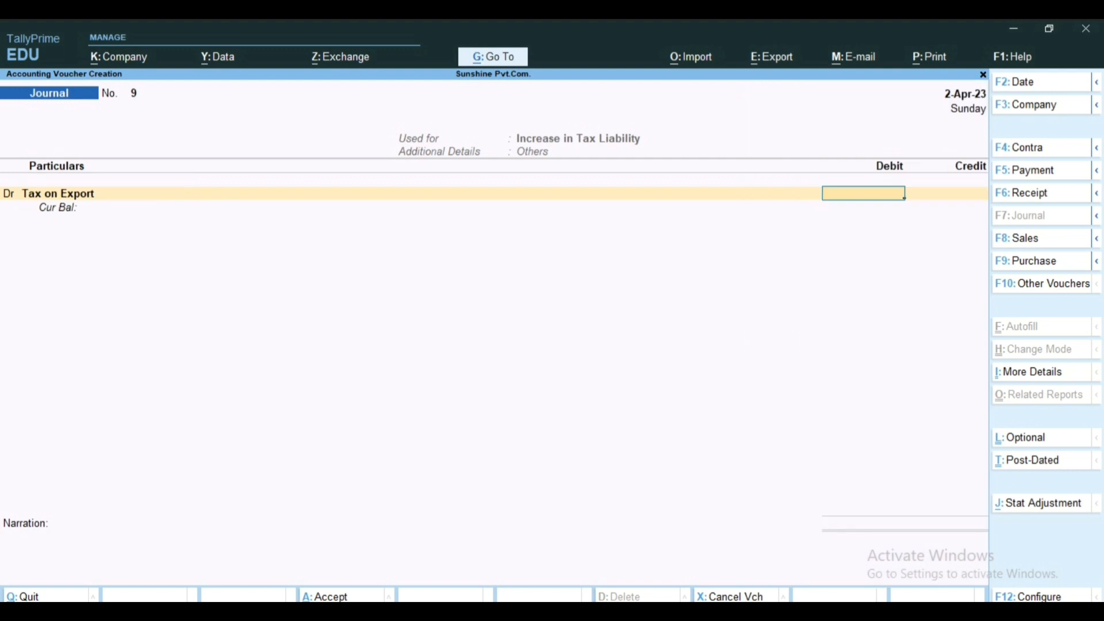
text(9600)
key(Return)
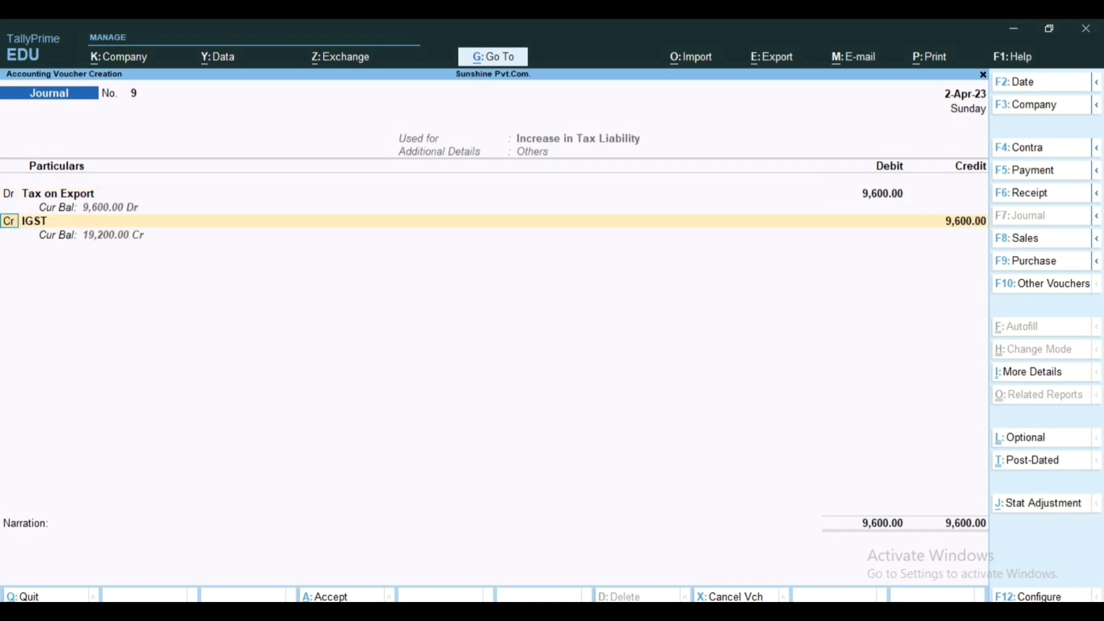
Step: Replace the IGST credit ledger with Uniqe Com. and keep the credit amount at 9,600
key(Return)
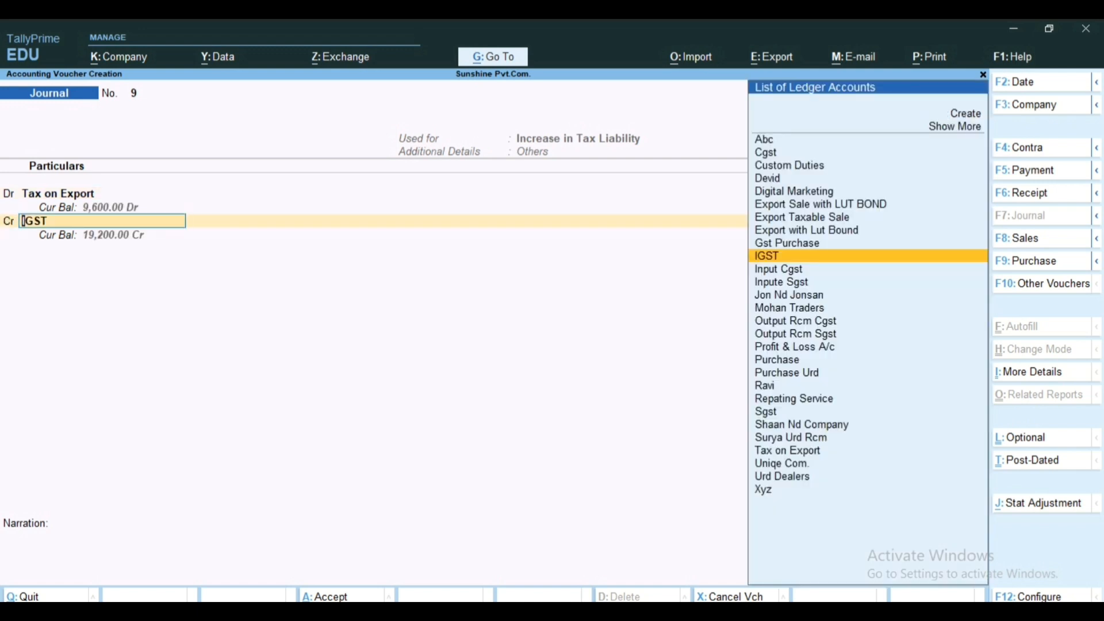
text(U)
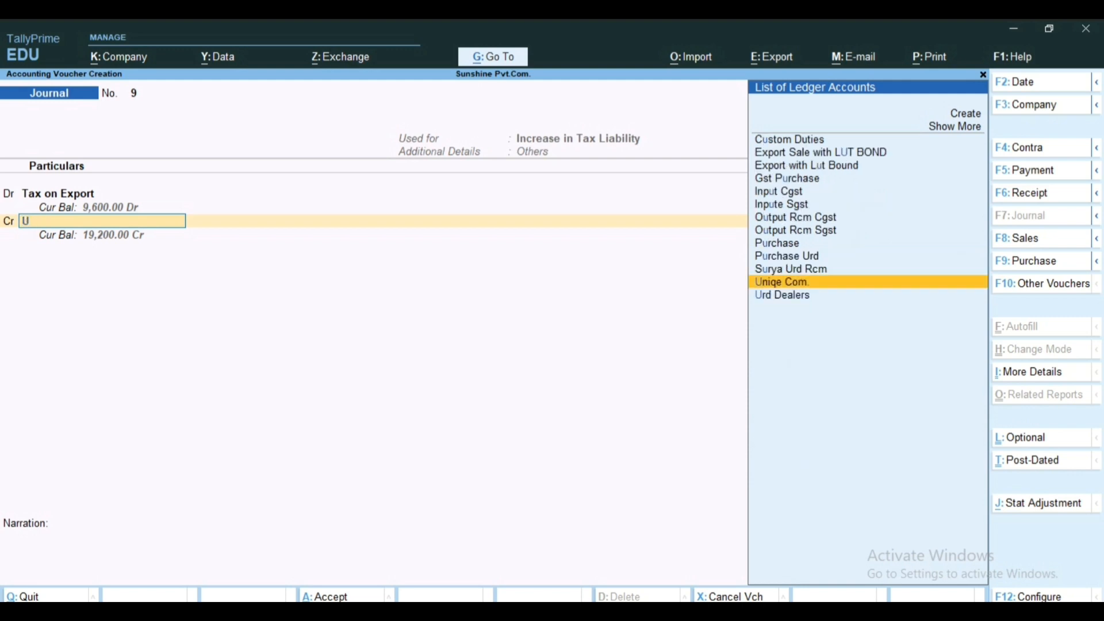
key(Return)
key(Return)
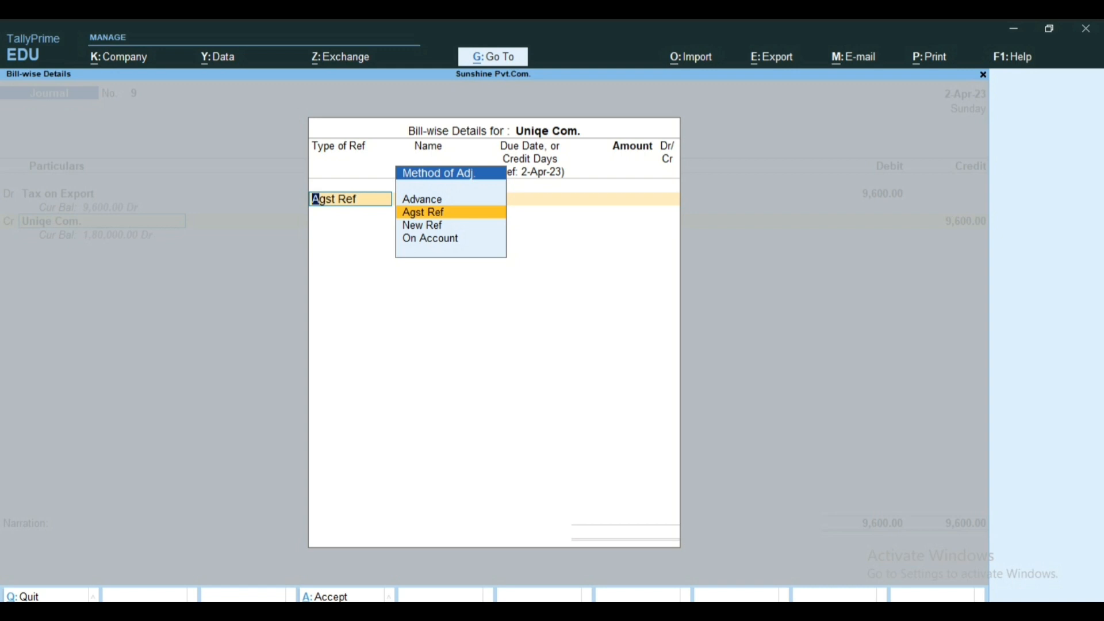
Step: Allocate 9,600 Cr as Agst Ref to pending bill 10 and save the journal voucher without a narration
key(Return)
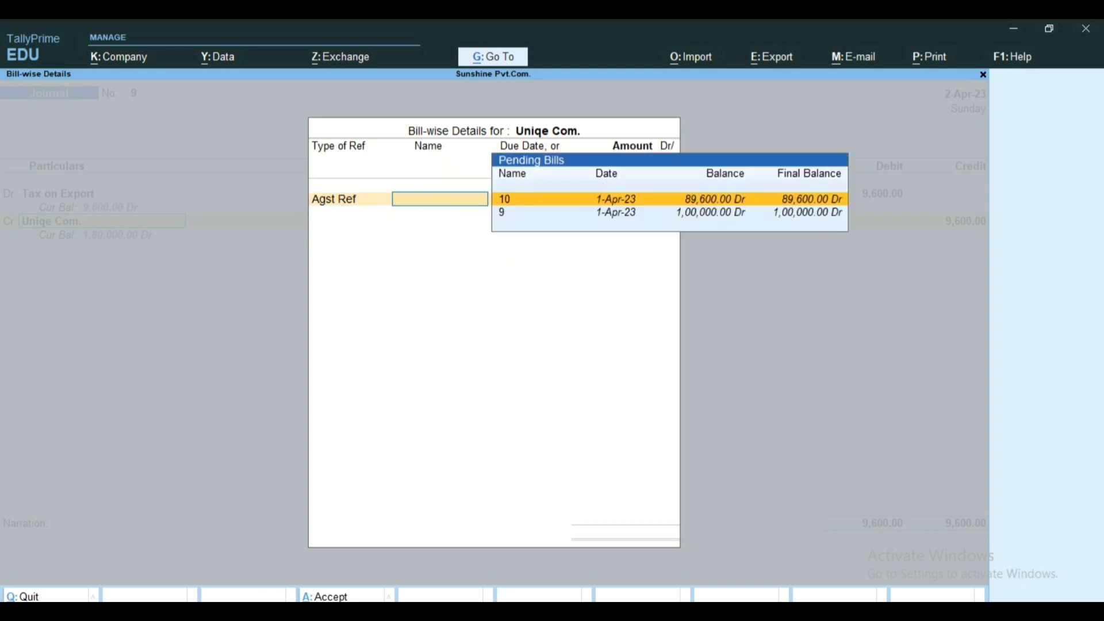
key(Down)
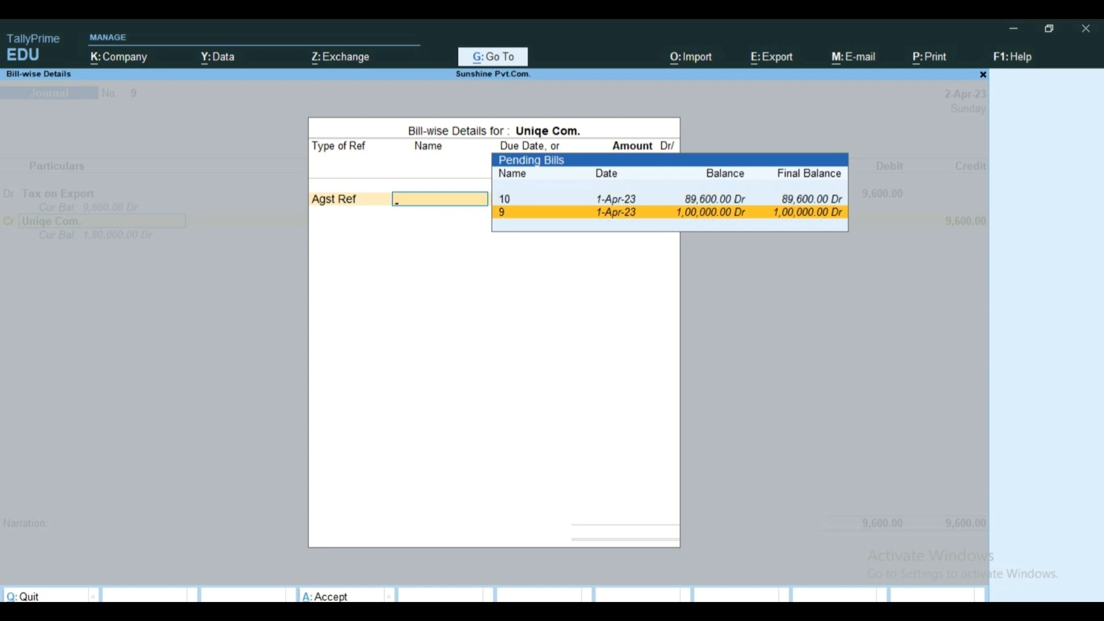
key(Up)
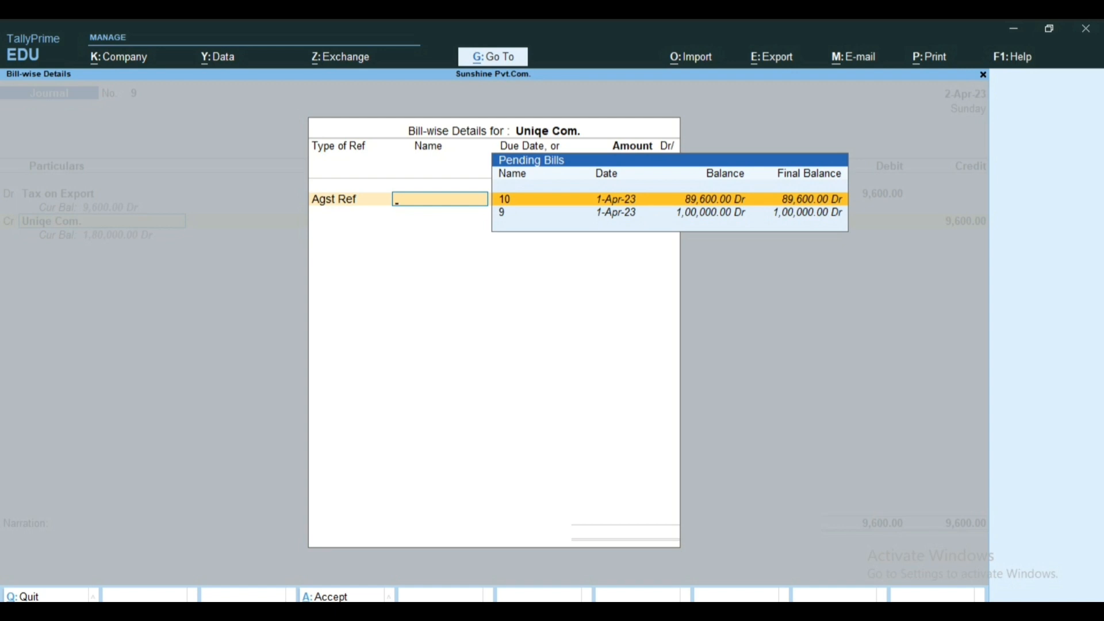
key(Return)
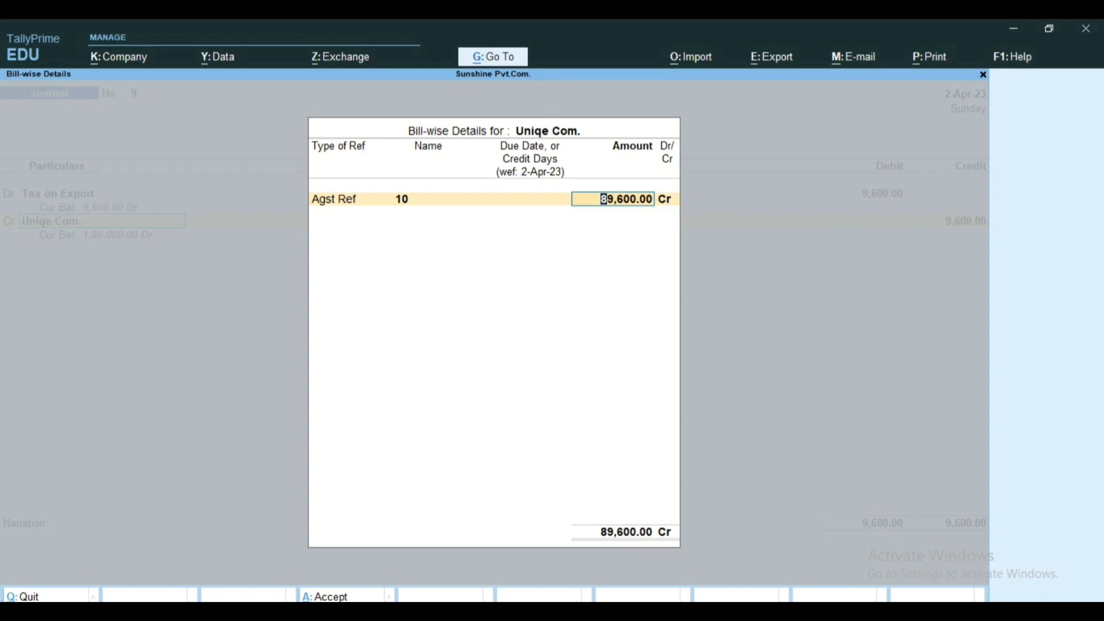
text(9600)
key(Return)
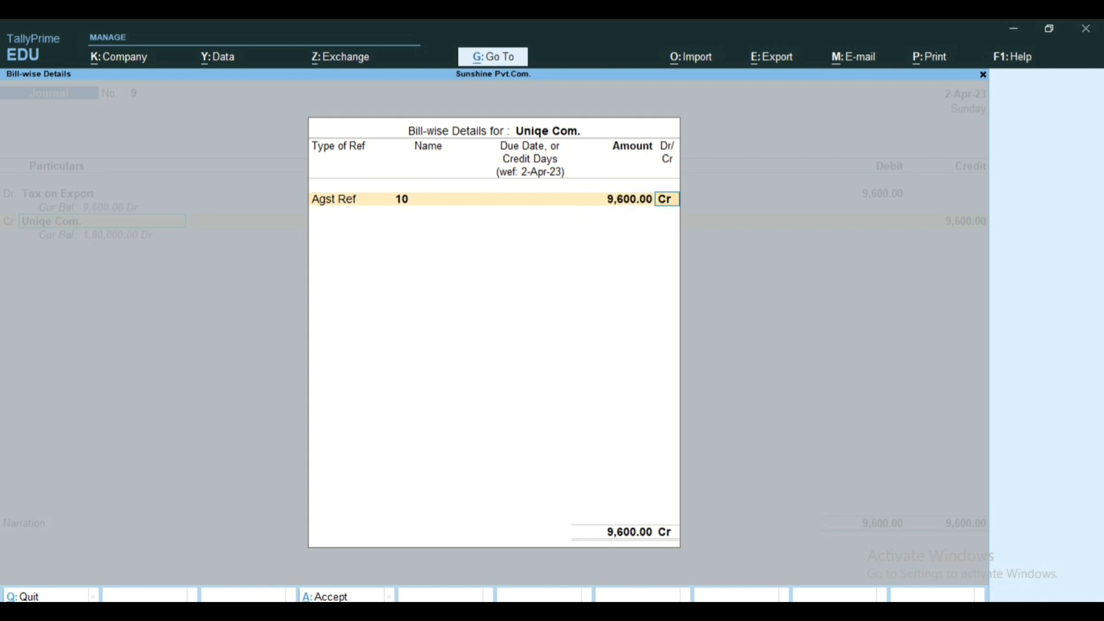
key(Return)
key(Return)
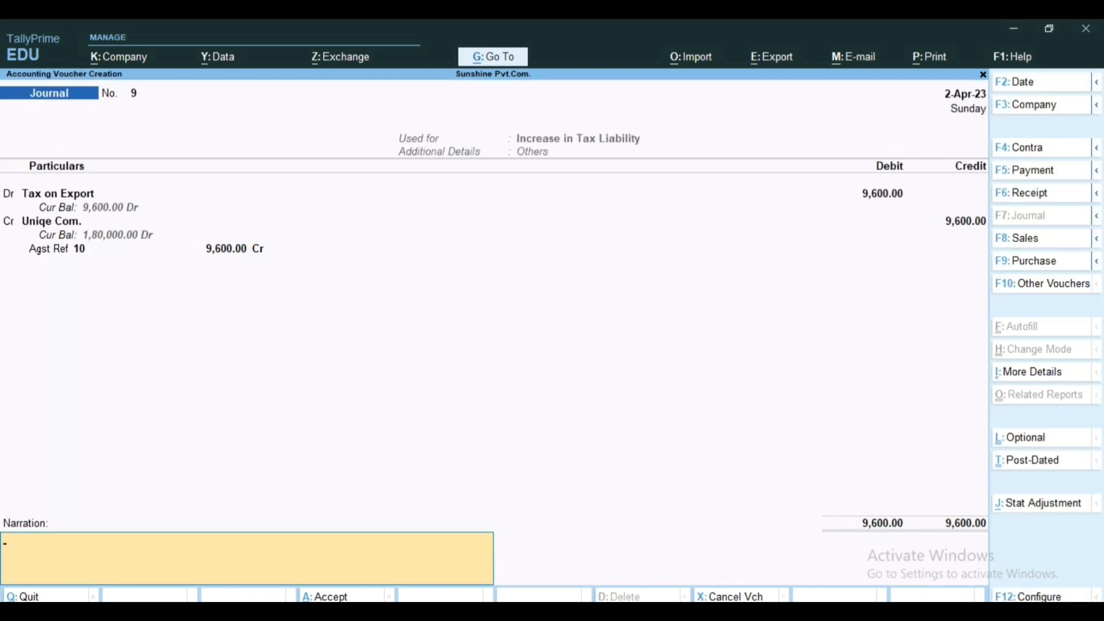
key(Return)
key(Return)
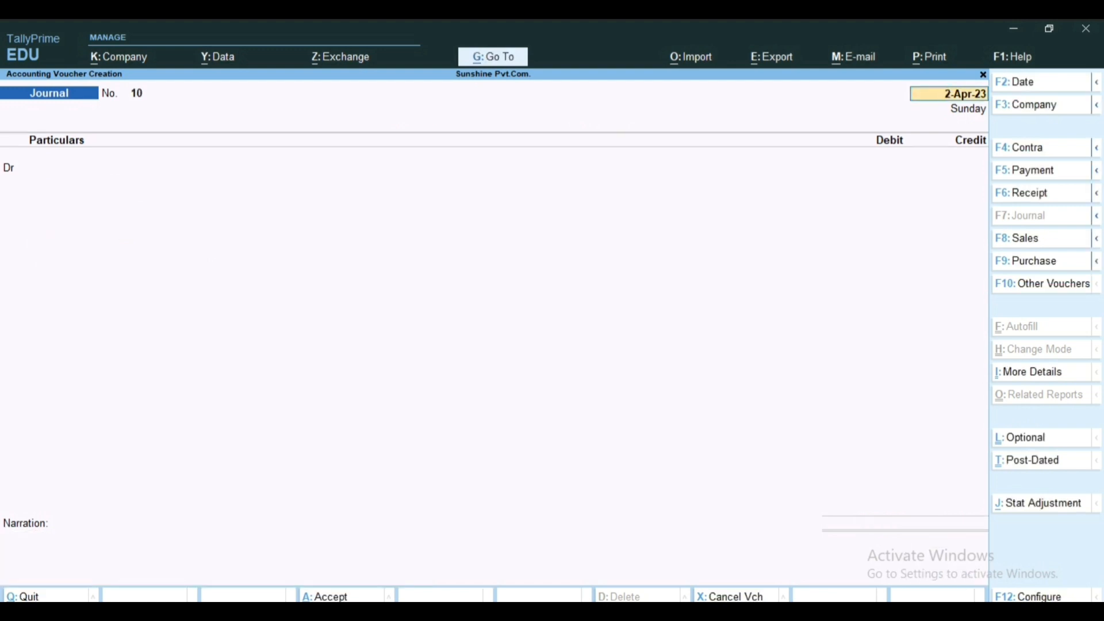
Step: Leave the journal entry screen and open the ledger outstandings of Uniqe Com. in detailed view
key(Escape)
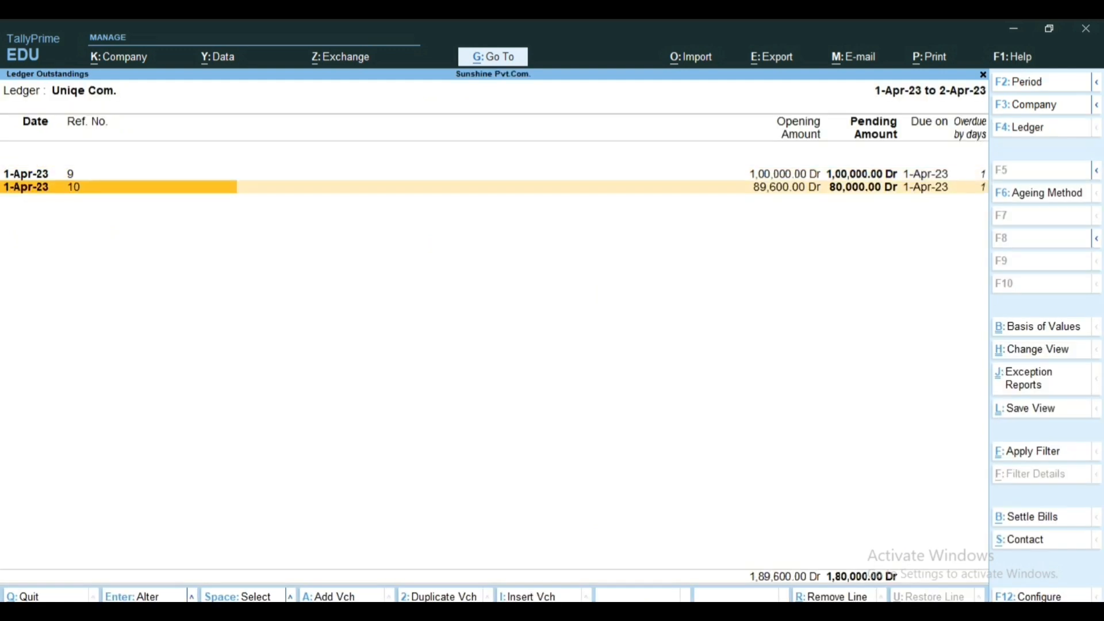
key(alt)
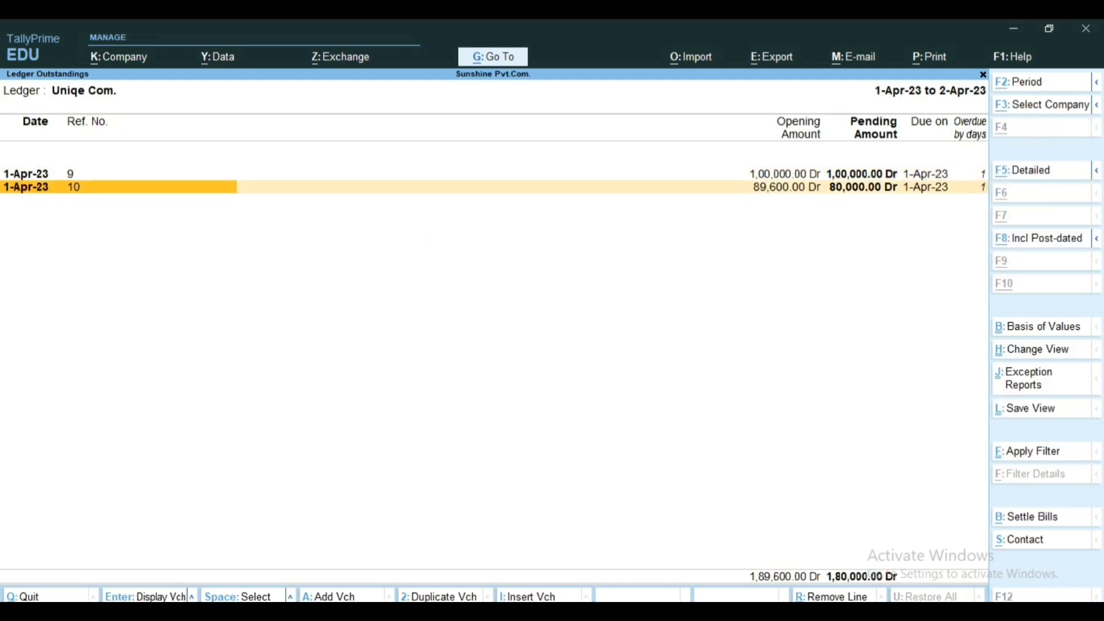
key(alt+F5)
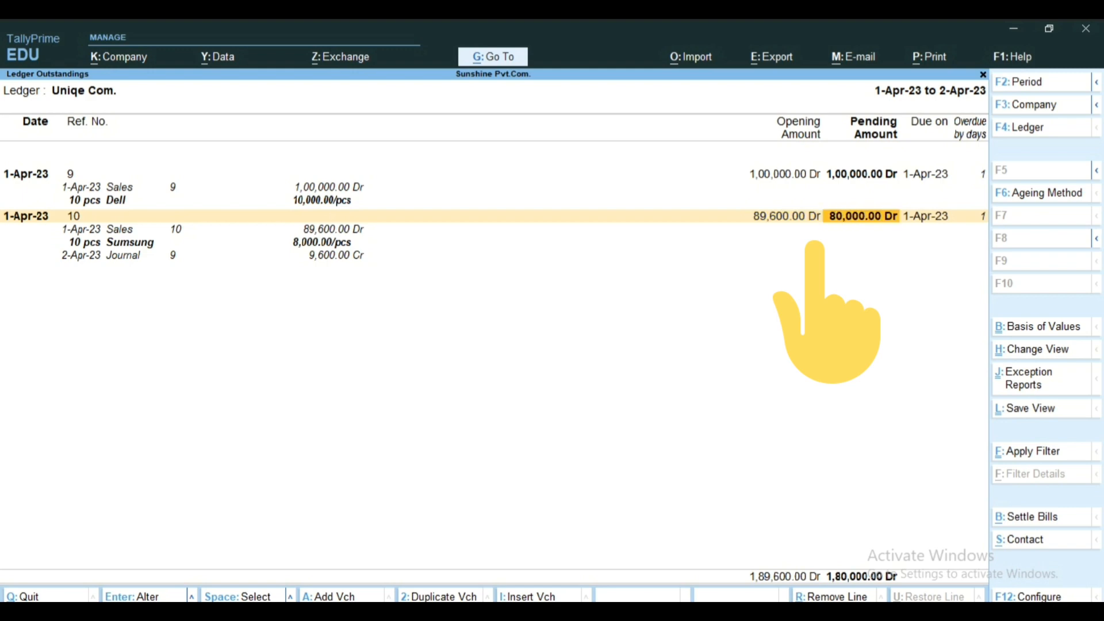
Step: Examine the sales and journal entries under bill 10 and compare its opening and pending amounts, then return to the Gateway of Tally
key(Down)
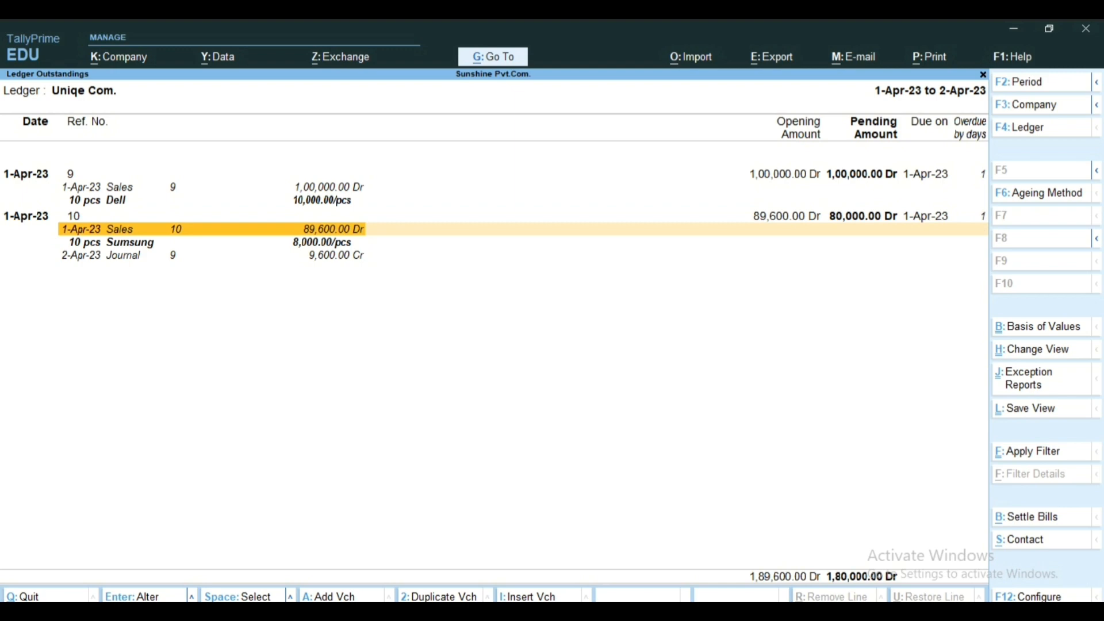
key(Down)
key(Down)
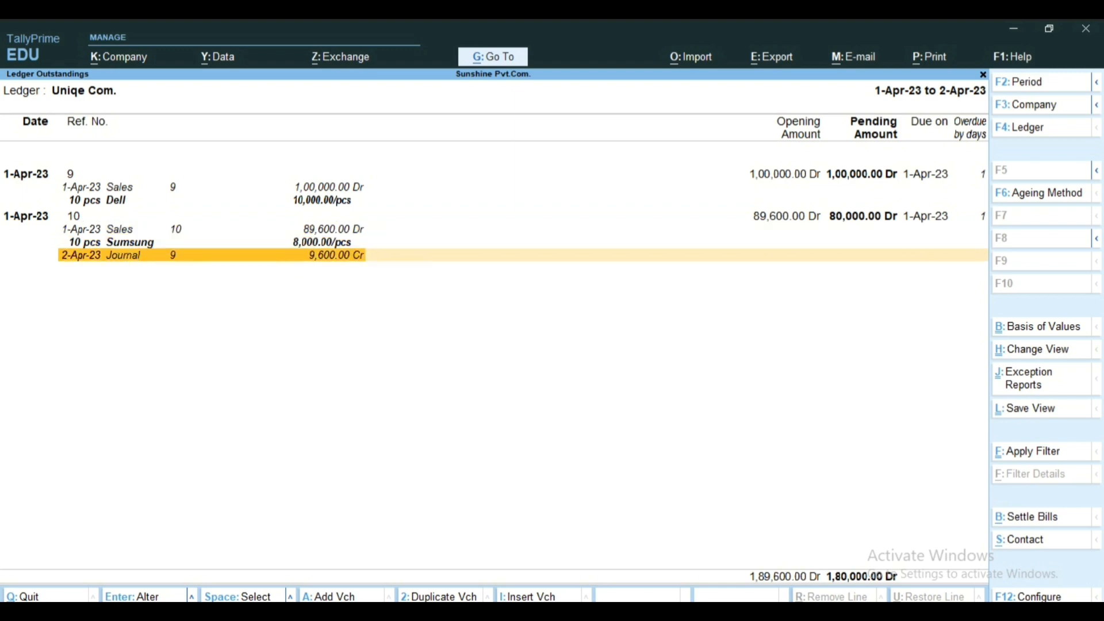
key(Up)
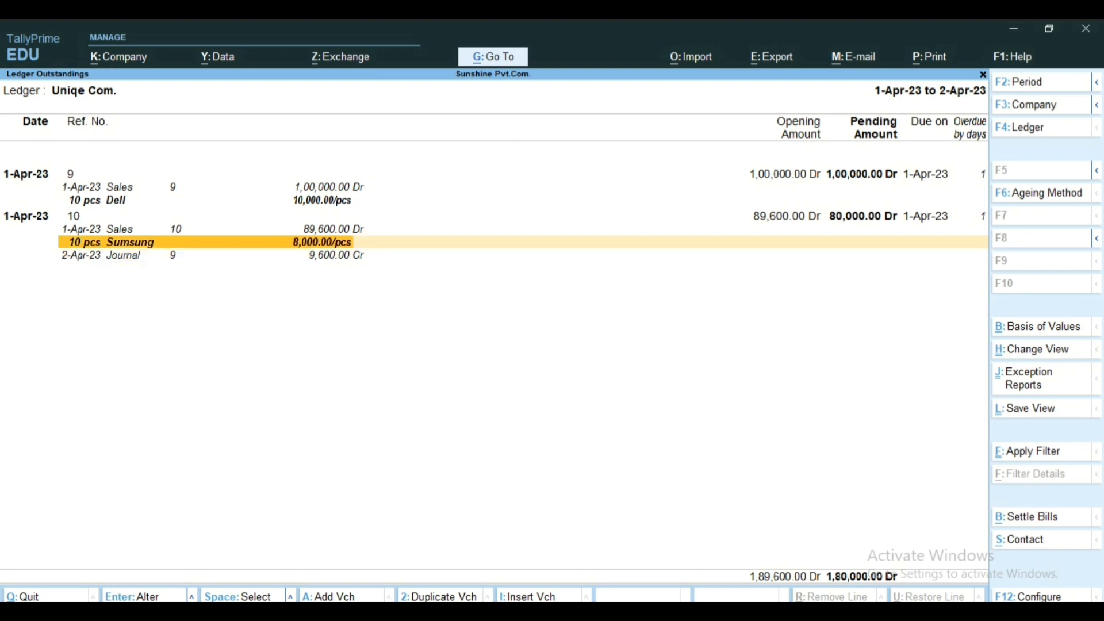
key(Down)
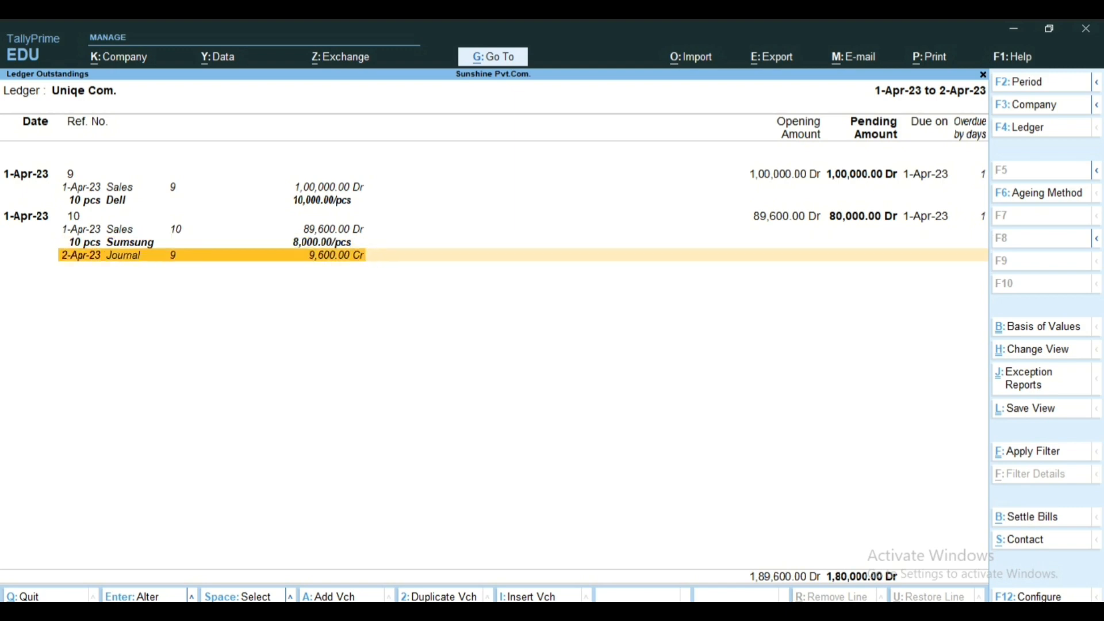
key(Up)
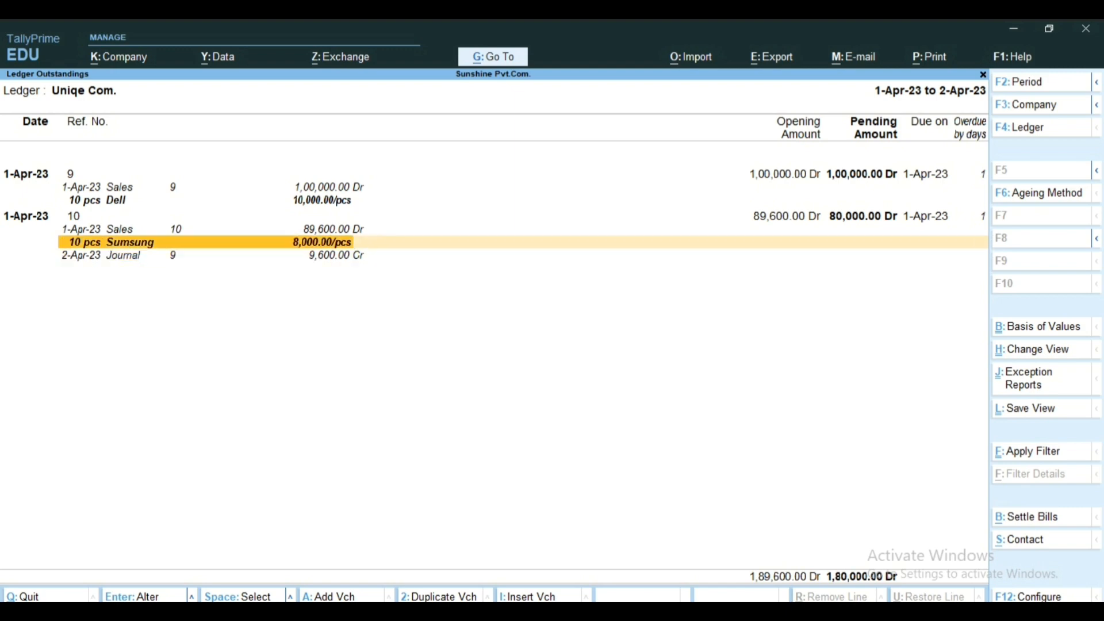
key(Up)
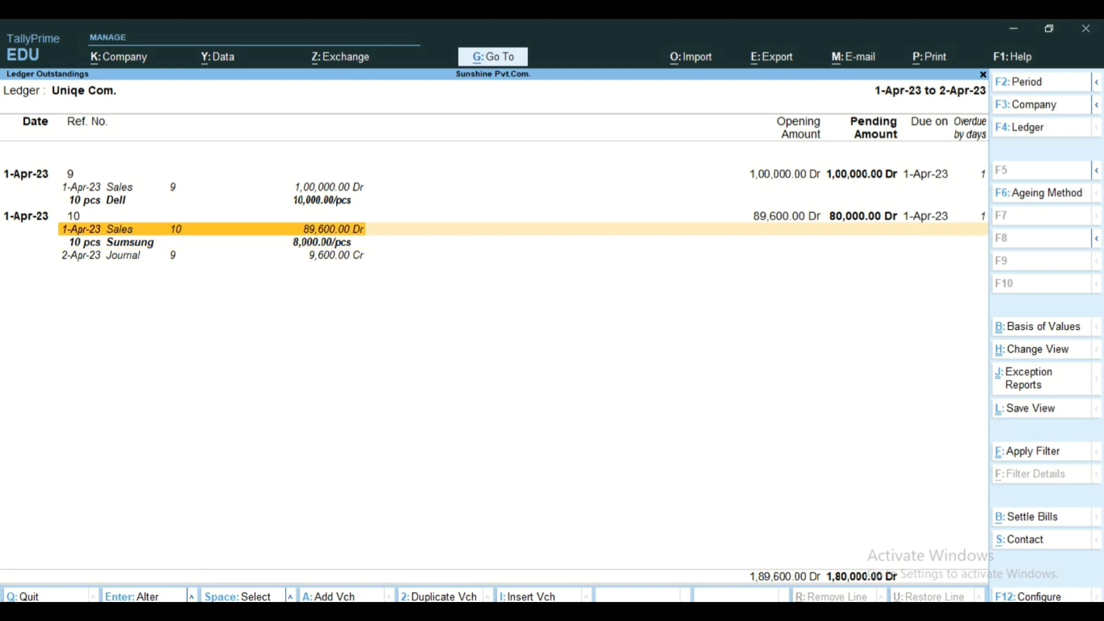
key(Up)
key(Right)
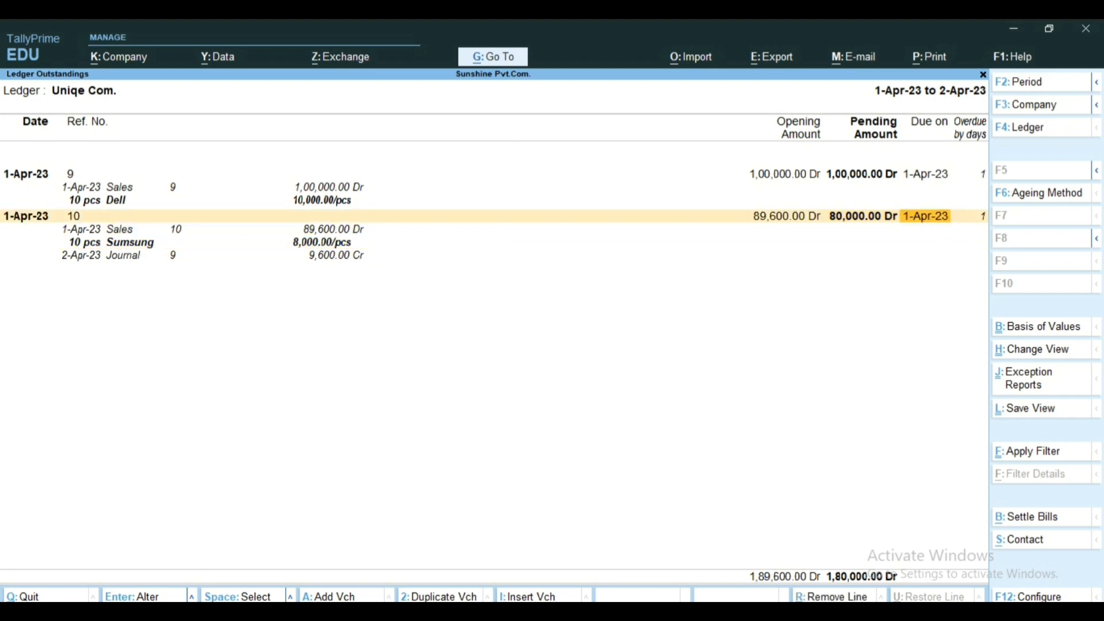
key(Left)
key(Left)
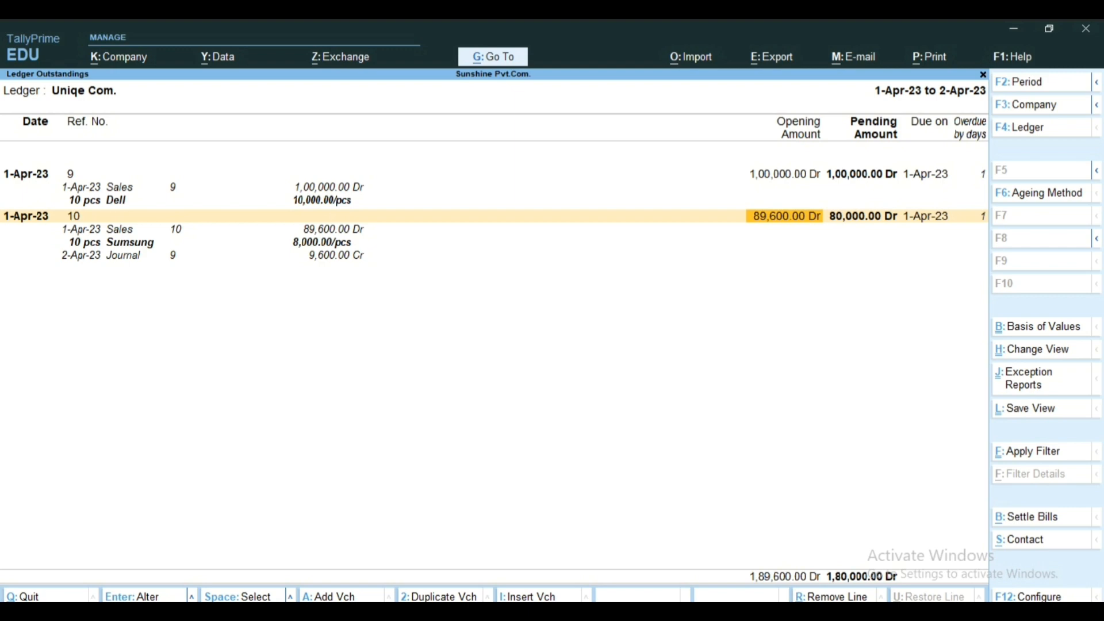
key(Right)
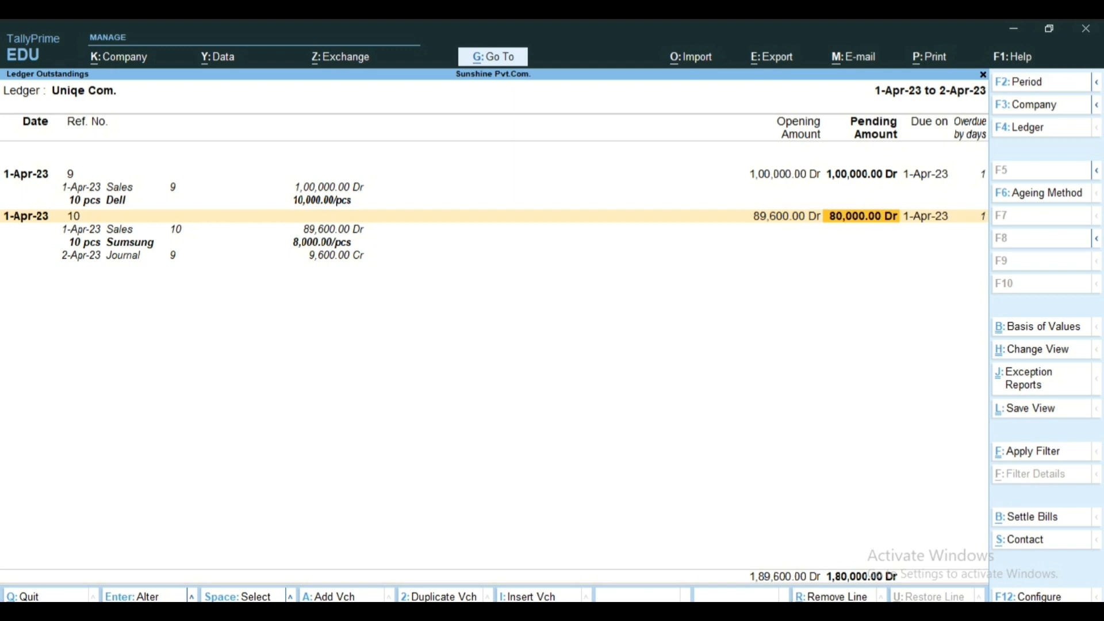
key(Escape)
key(Escape)
key(Escape)
key(Escape)
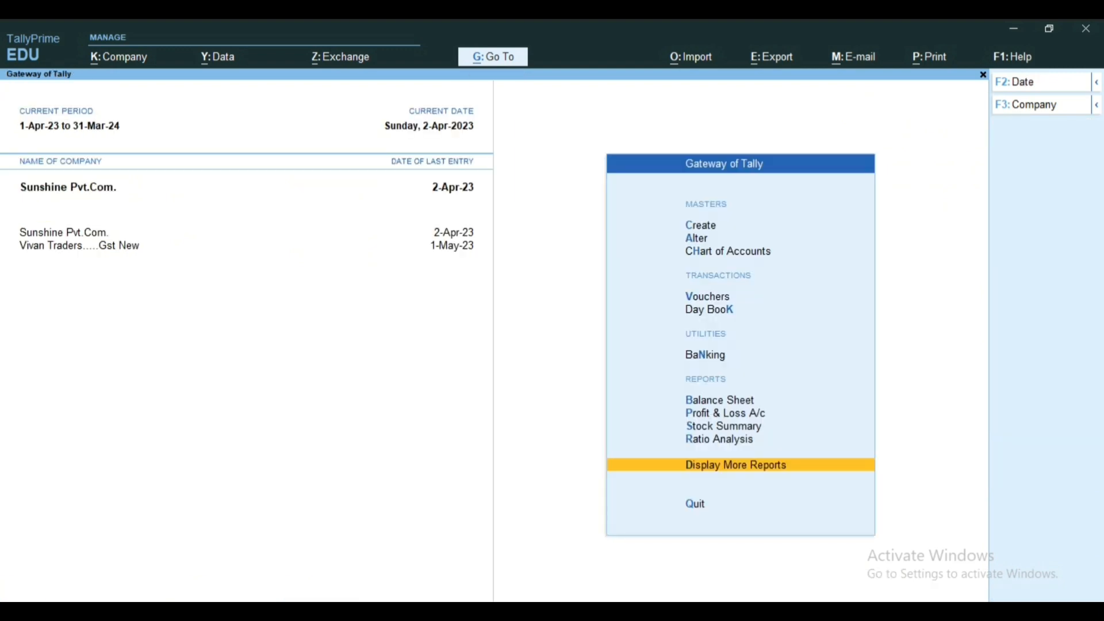
Step: Review the Current Liabilities group in the Balance Sheet, then return to the Gateway of Tally
key(b)
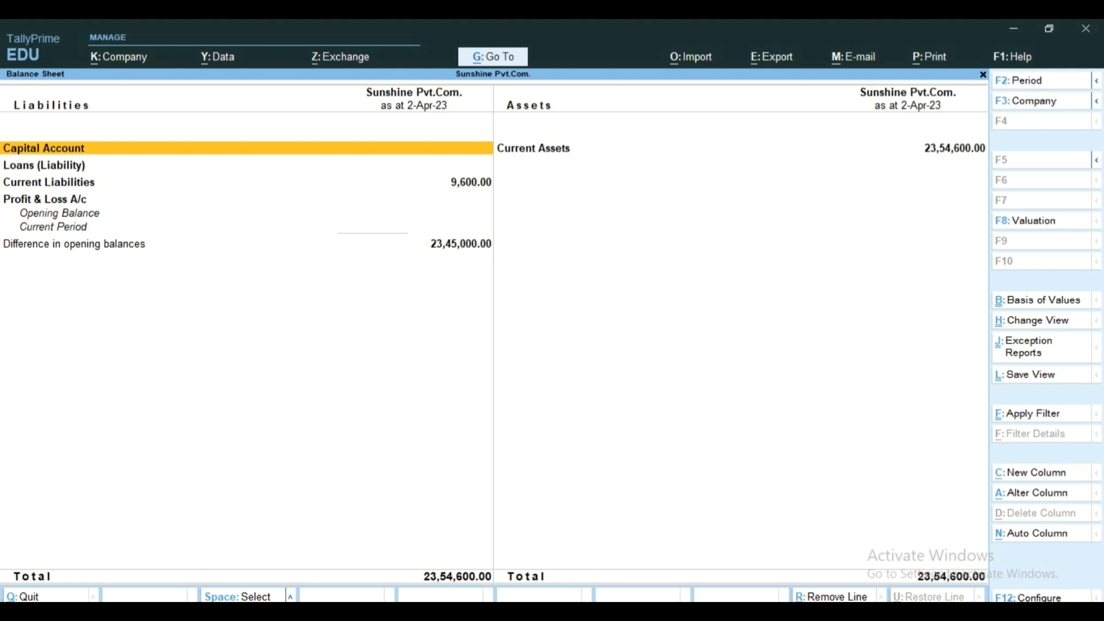
key(Down)
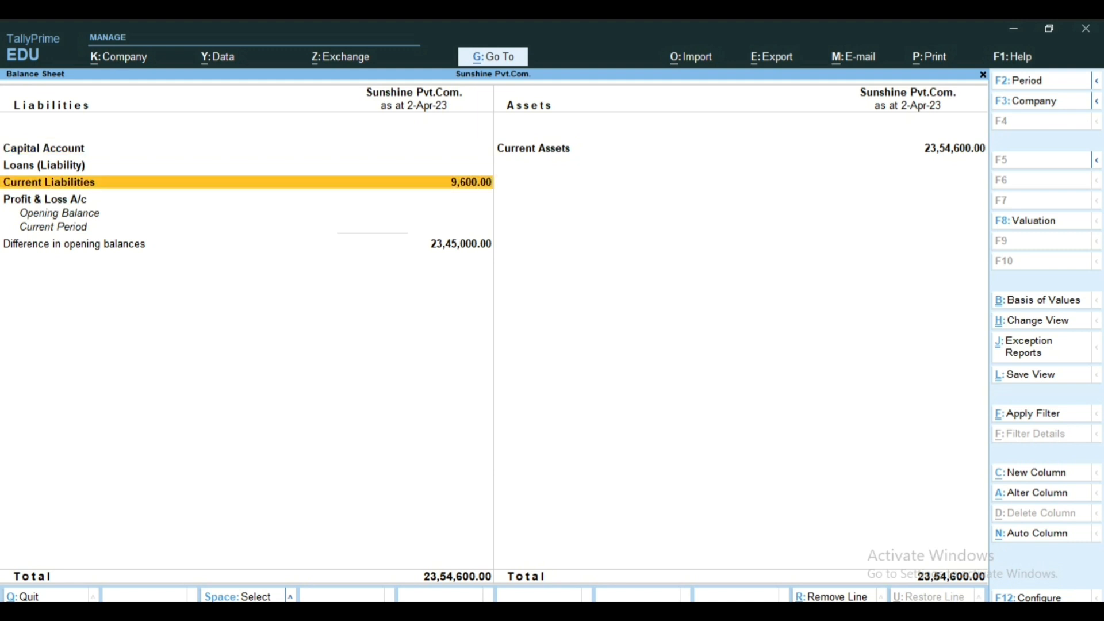
key(Return)
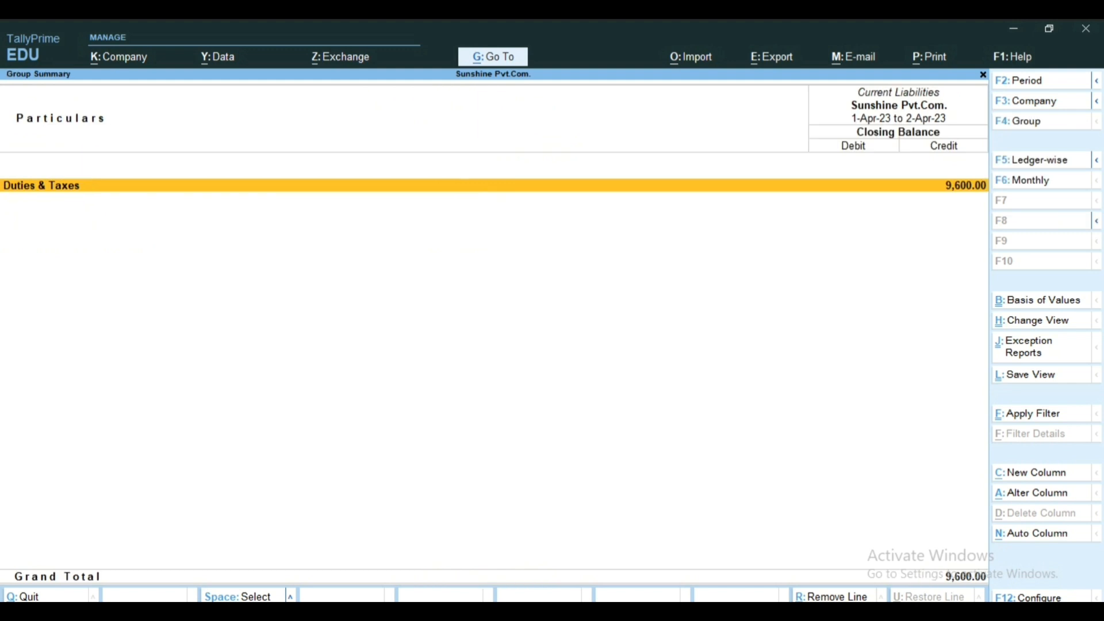
key(Escape)
key(Escape)
key(Escape)
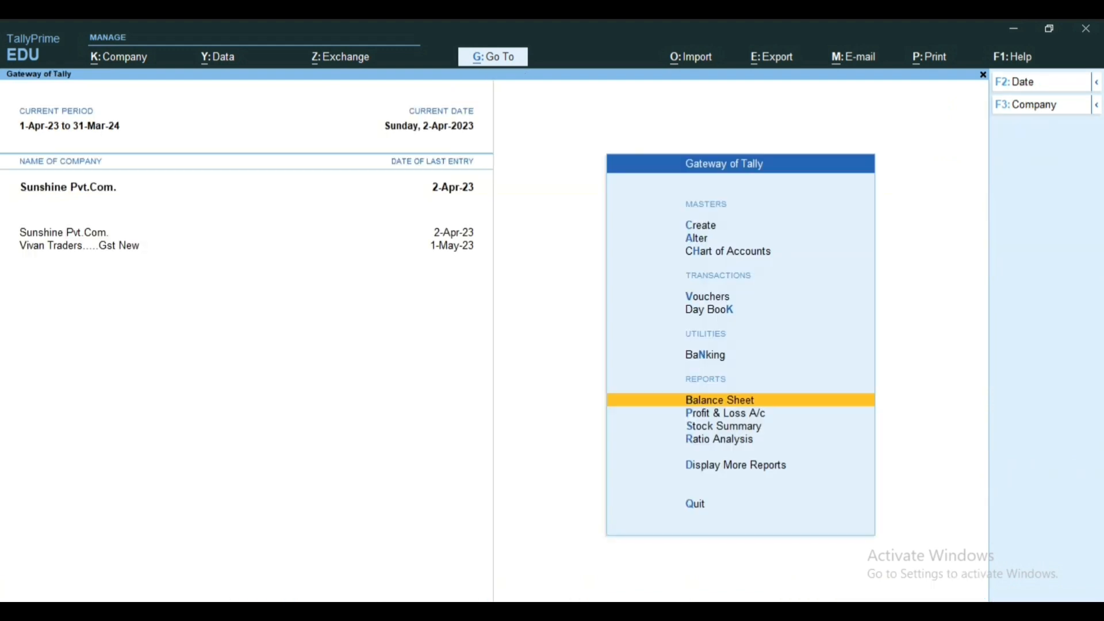
Step: Start a journal voucher dated 2-Apr-23 with a GST stat adjustment of Increase in Input Tax Credit and Others as the additional nature
key(v)
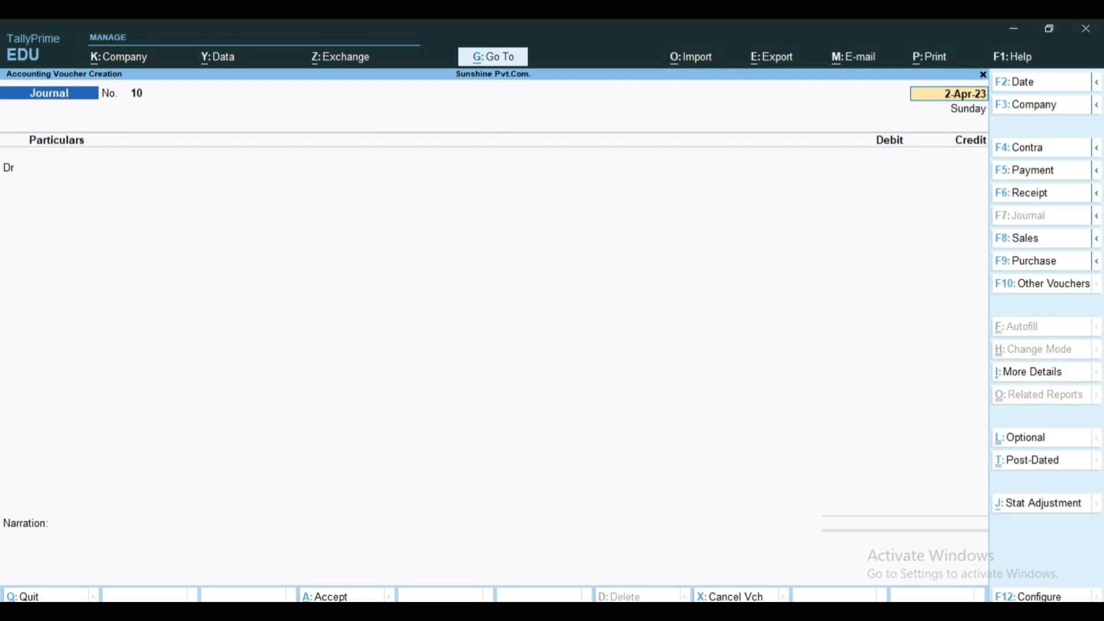
key(alt+j)
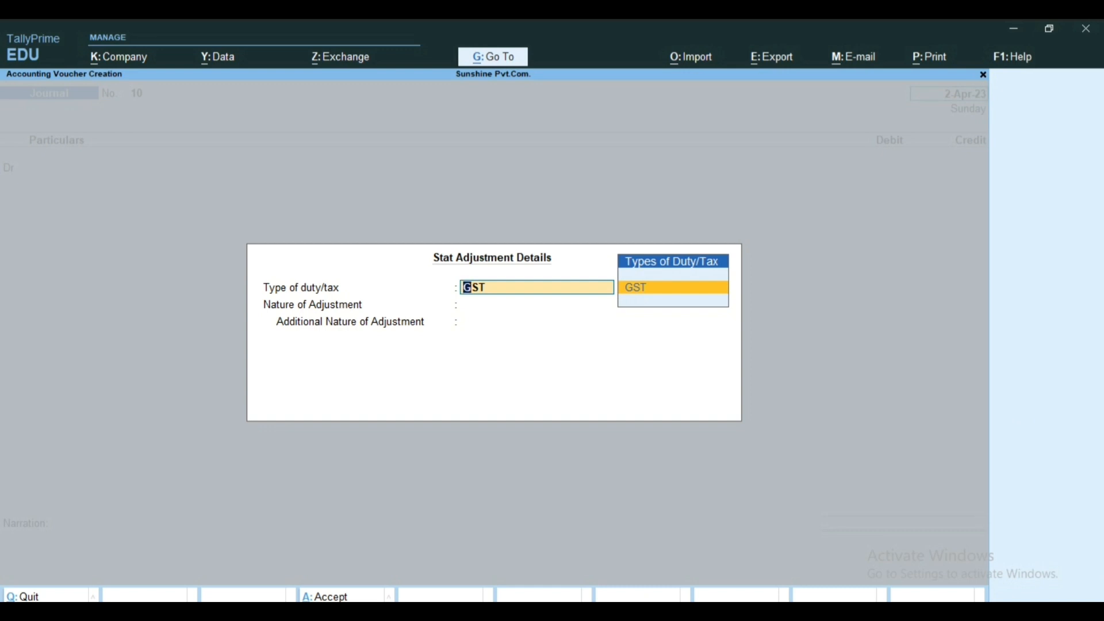
key(Return)
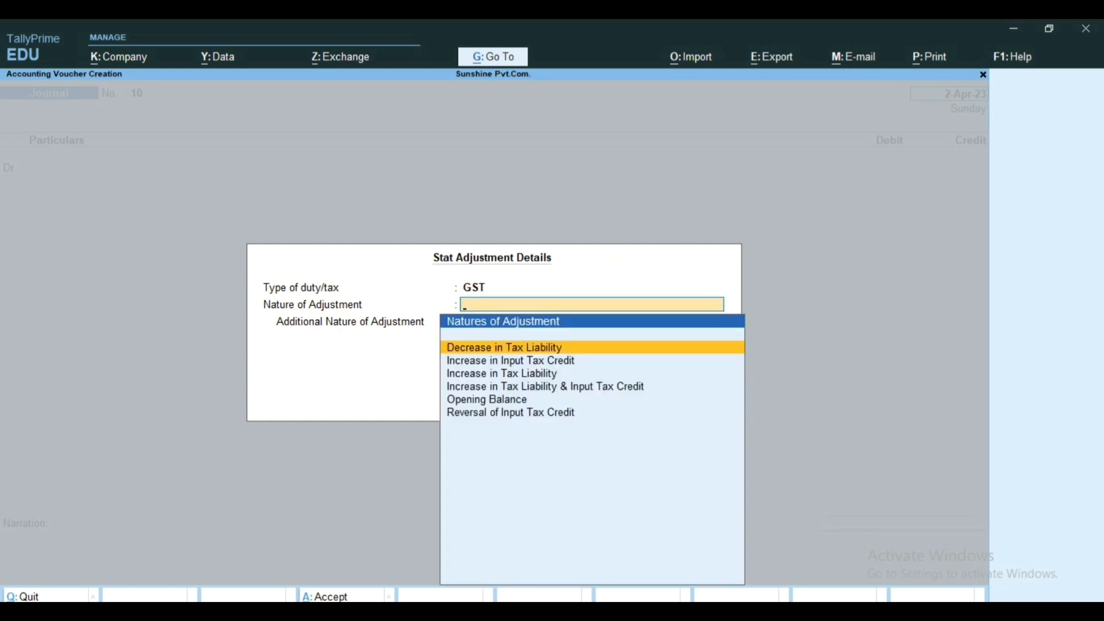
key(Down)
key(Down)
key(Up)
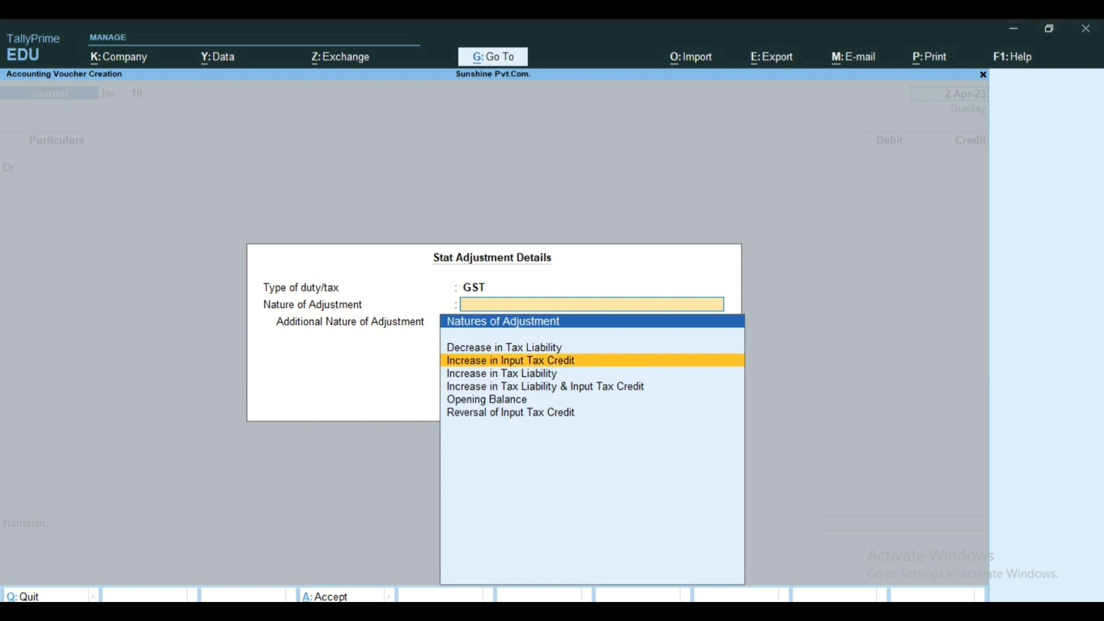
key(Return)
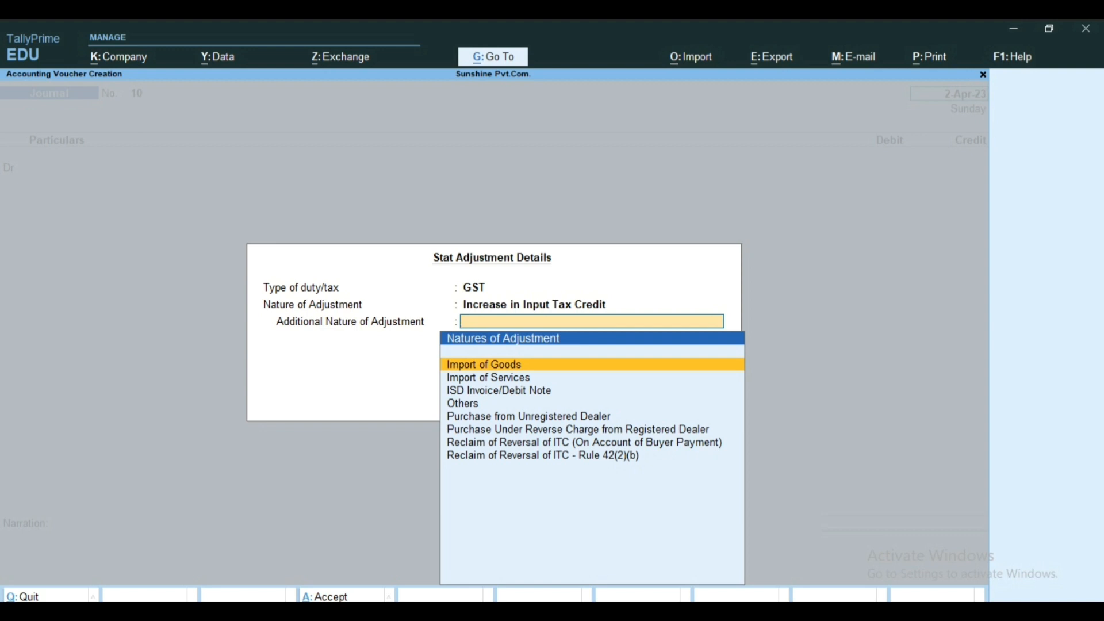
key(Down)
key(Down)
key(Down)
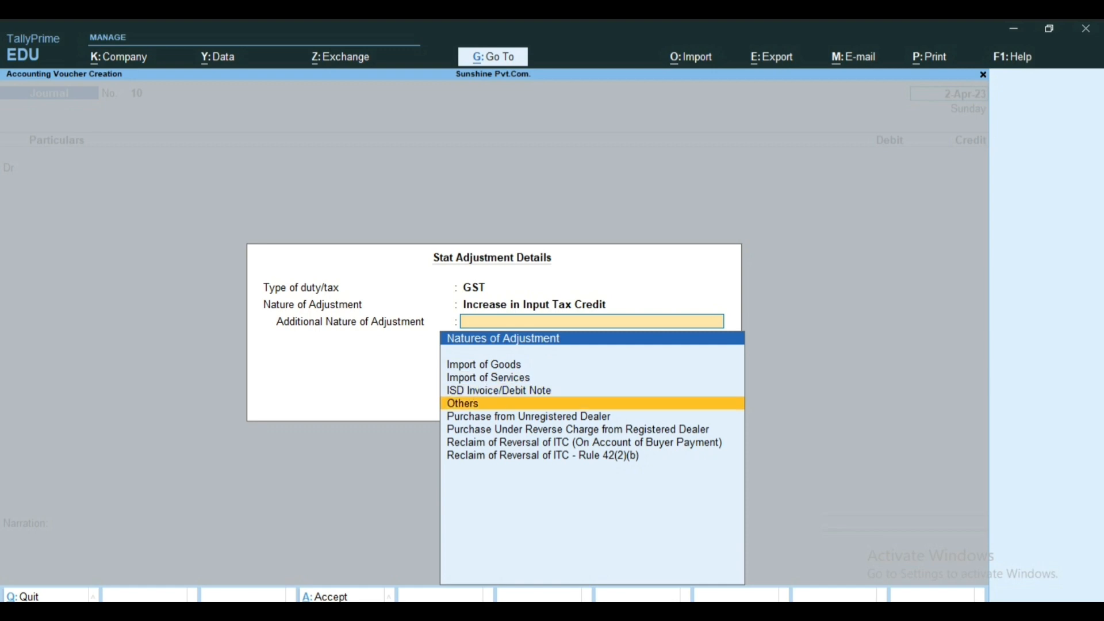
key(Return)
key(Return)
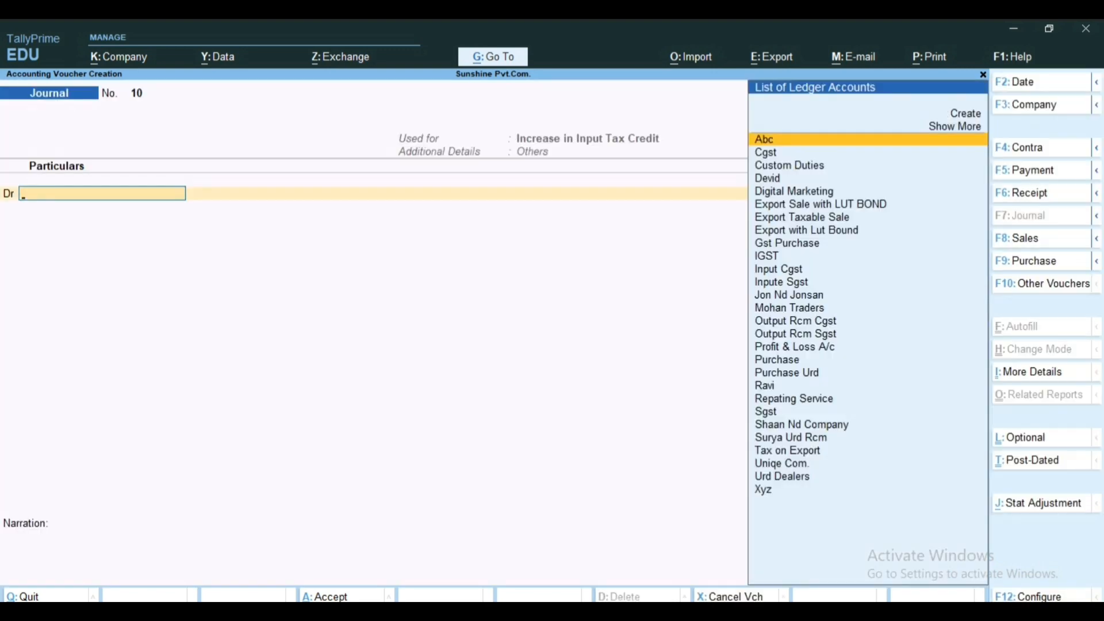
Step: Choose IGST as the debit ledger, with a 12% rate and a taxable value of 80,000
text(U)
key(BackSpace)
text(I)
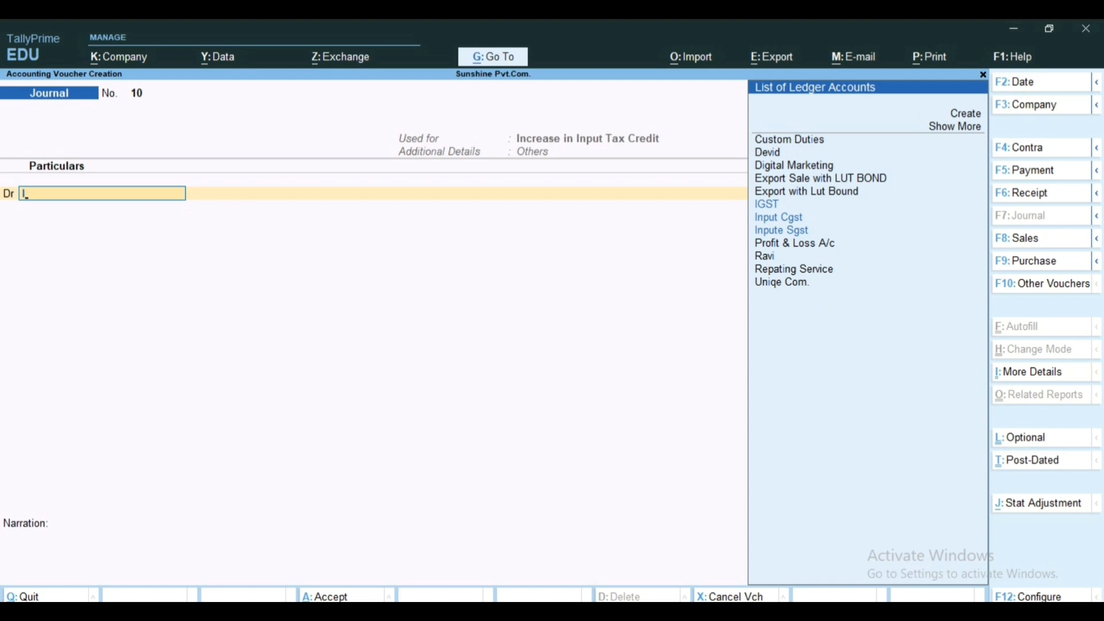
text(G)
key(Return)
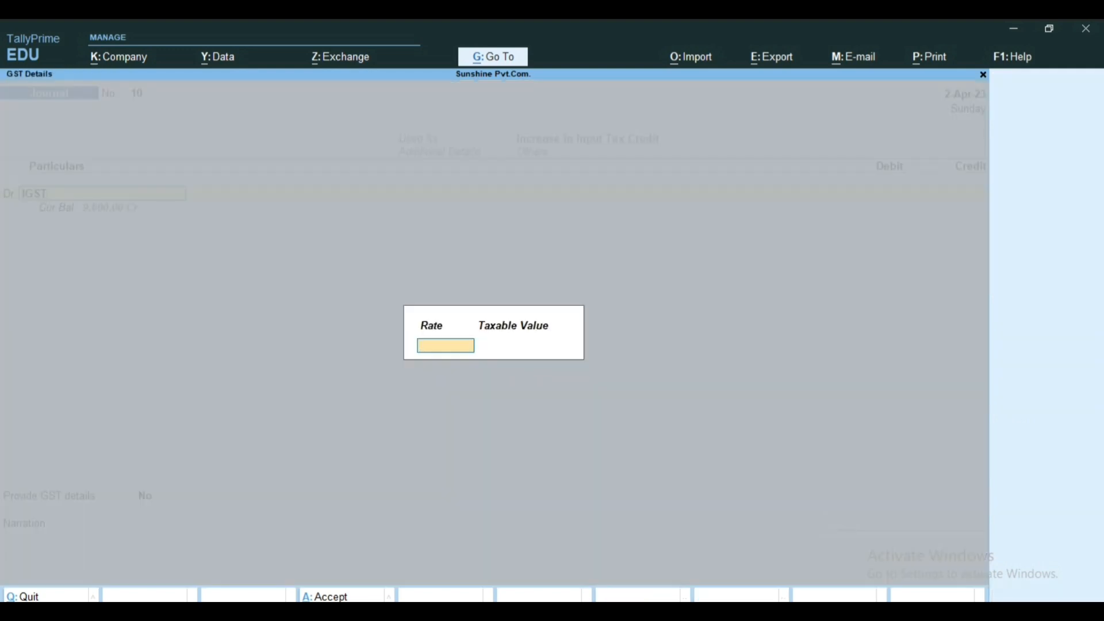
text(18)
key(BackSpace)
text(2)
key(Return)
text(8)
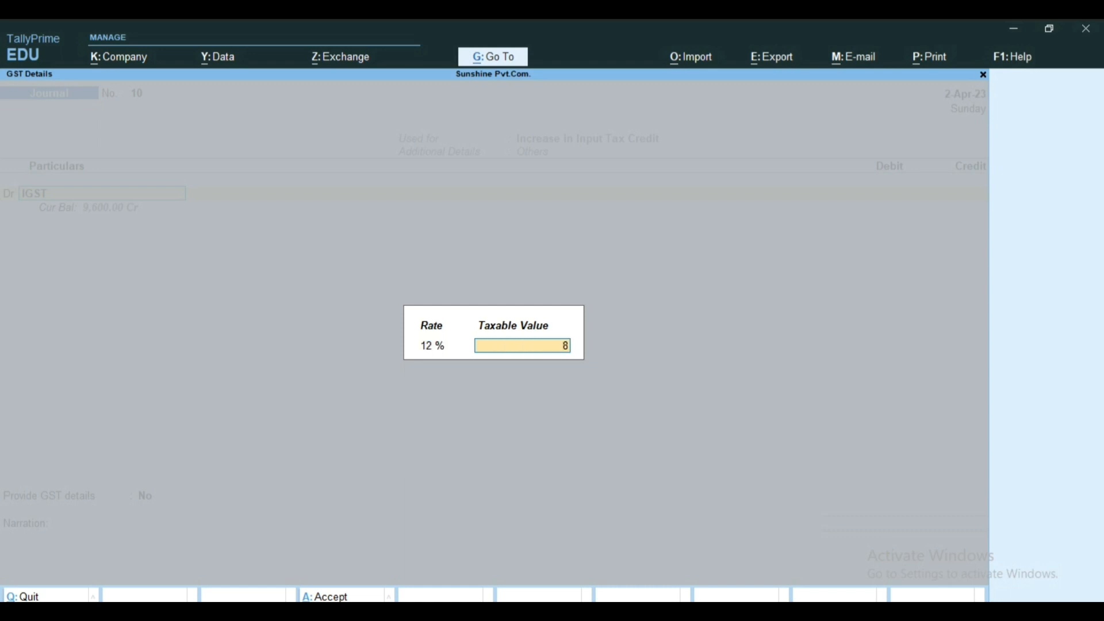
text(0000)
key(Return)
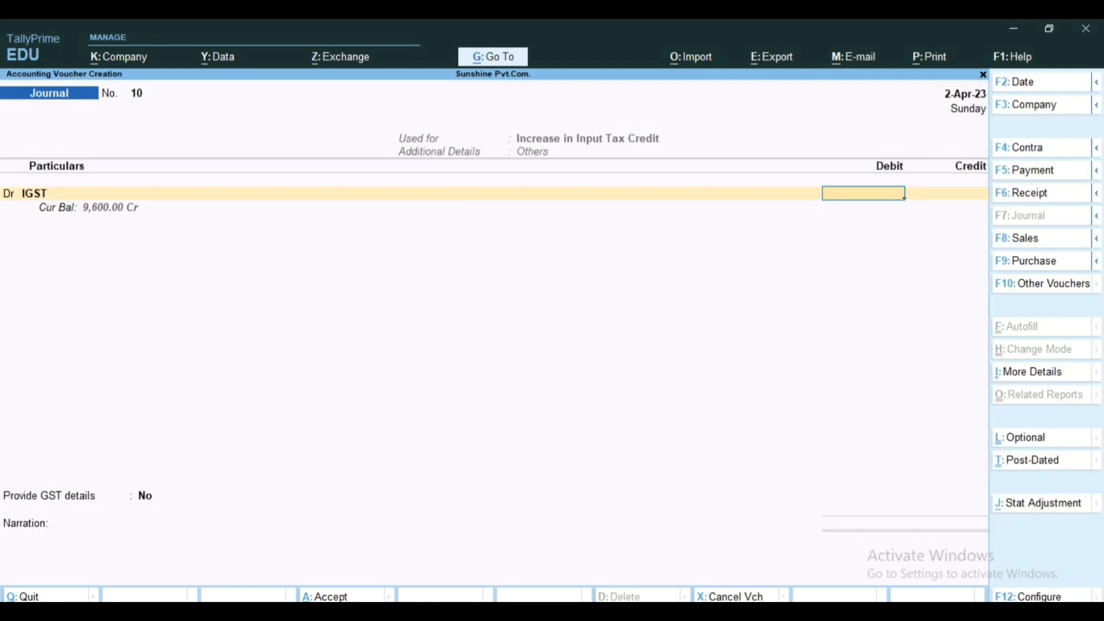
Step: Debit IGST with 9,600 and credit the Tax on Export ledger with 9,600
text(9600)
key(Return)
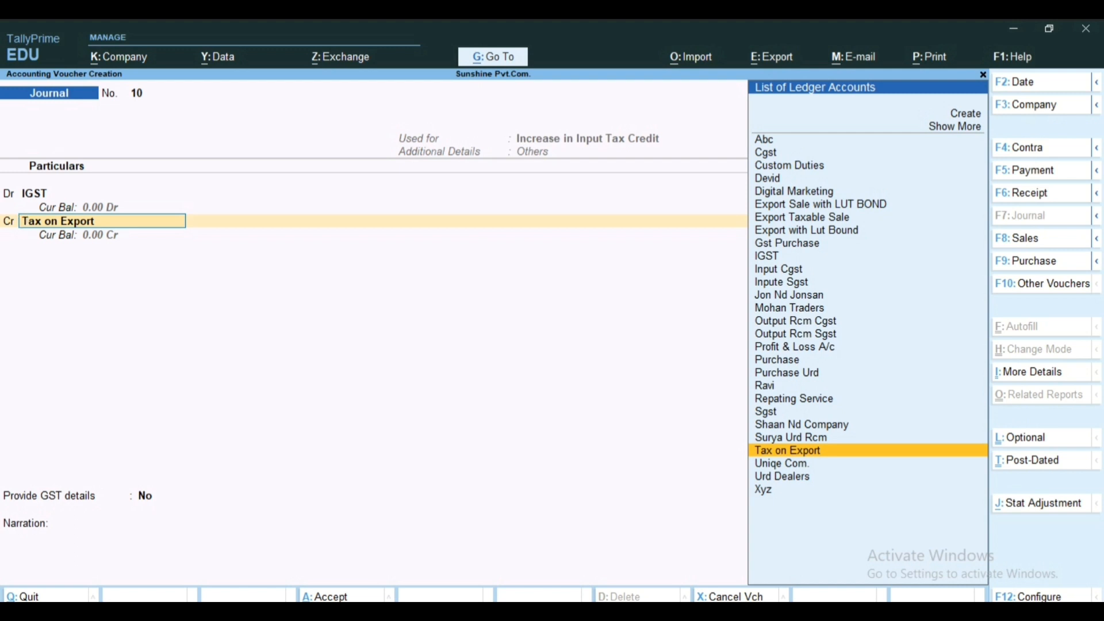
key(Return)
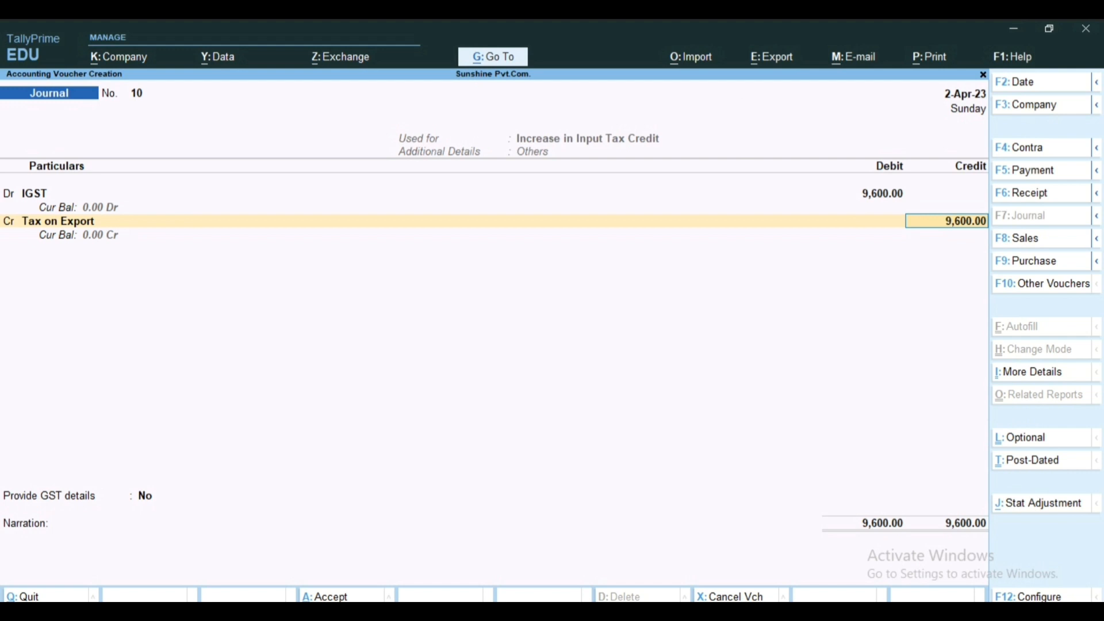
key(Return)
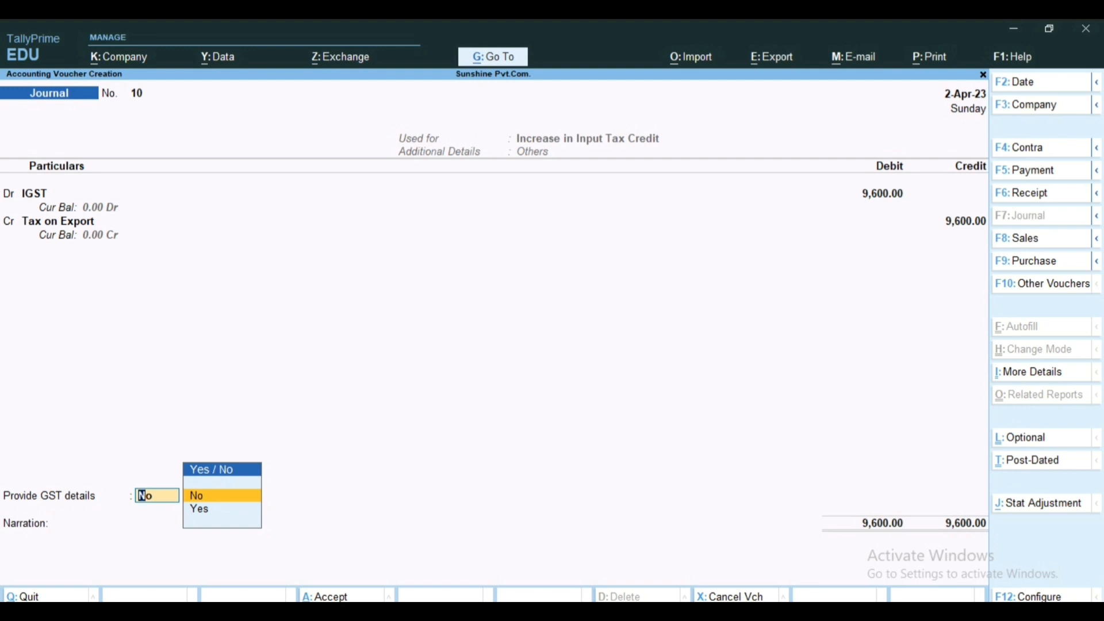
Step: Set Provide GST details to Yes with Goods as the type of supply, and save the journal voucher without a narration
key(Down)
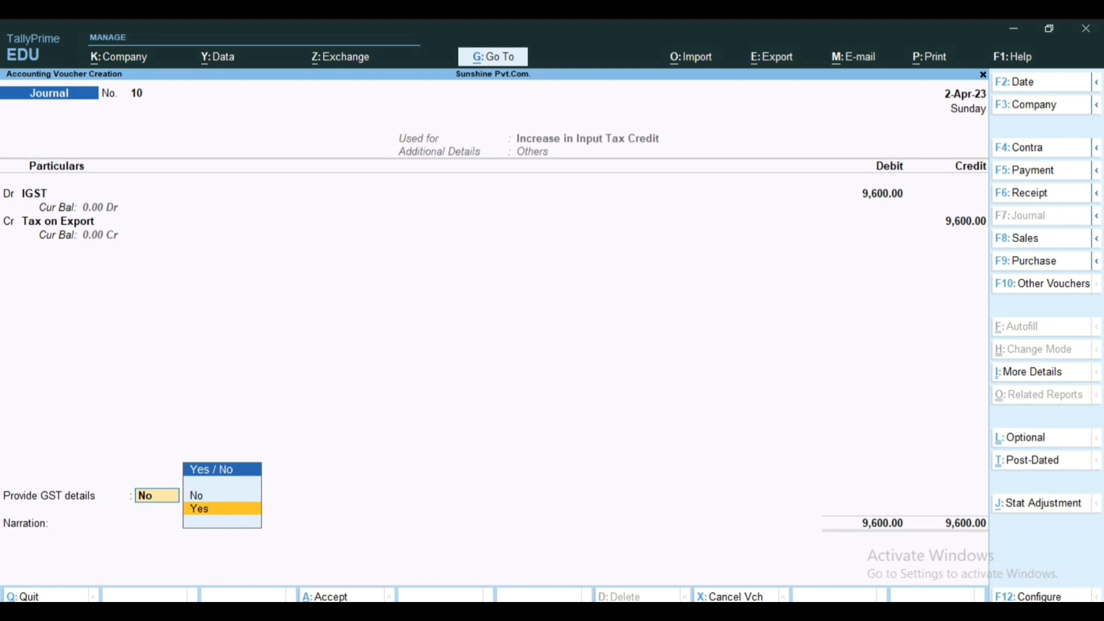
key(Return)
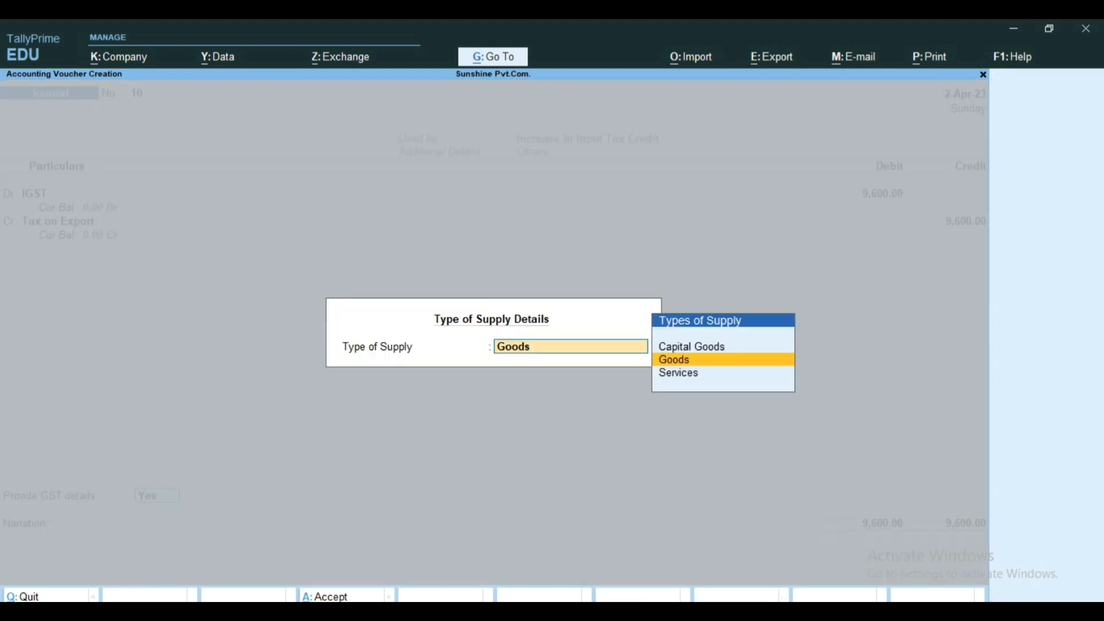
key(Return)
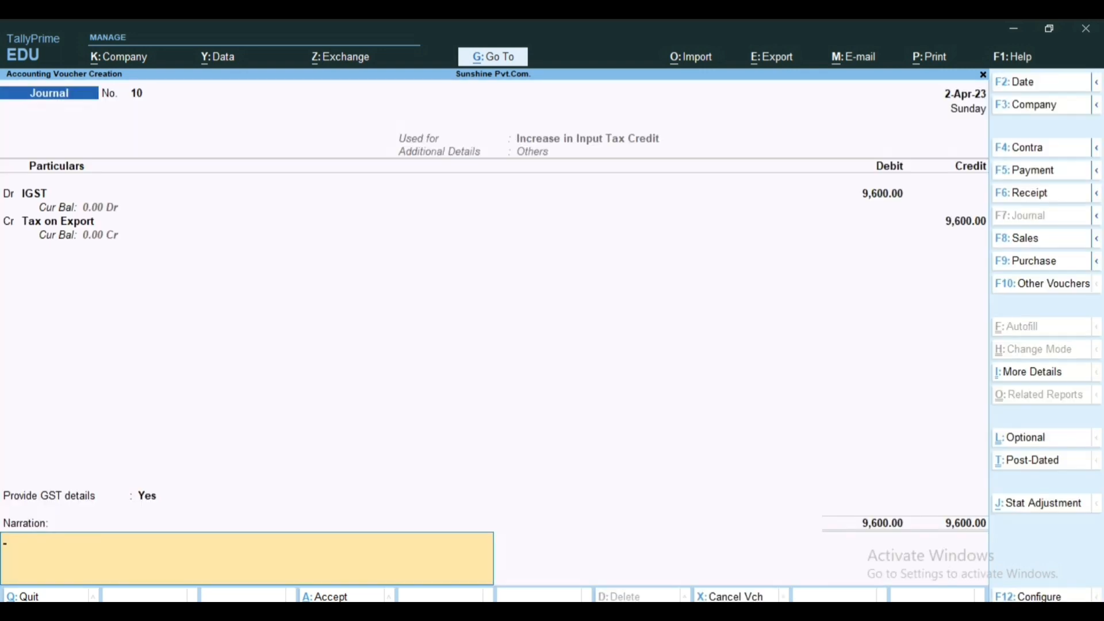
key(Return)
key(Return)
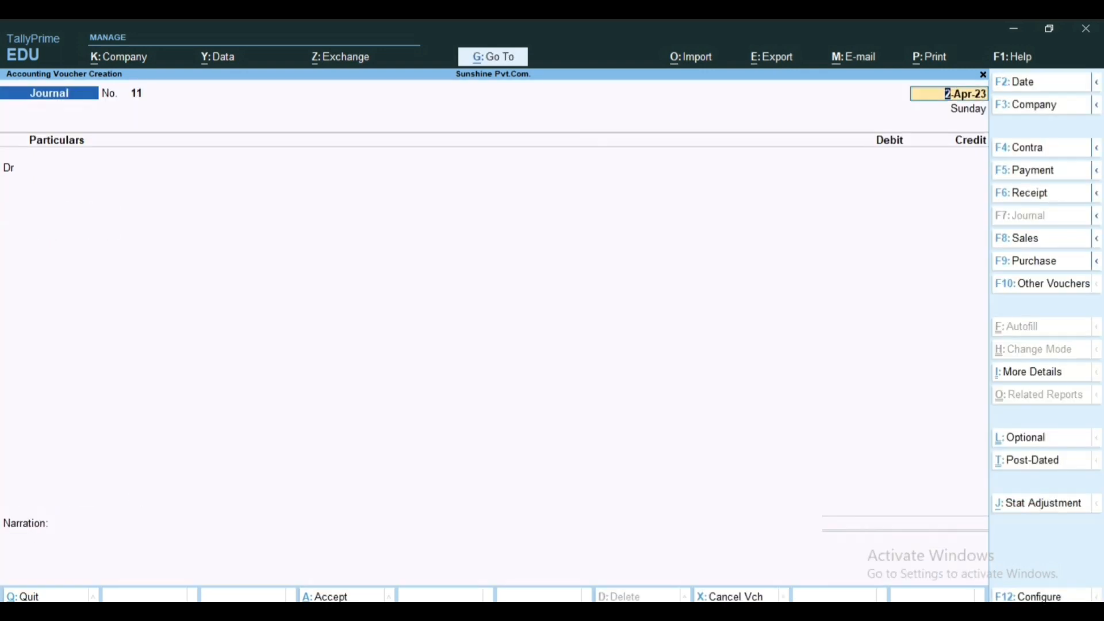
Step: Leave journal voucher creation and open the Balance Sheet of Sunshine Pvt.Com
key(Escape)
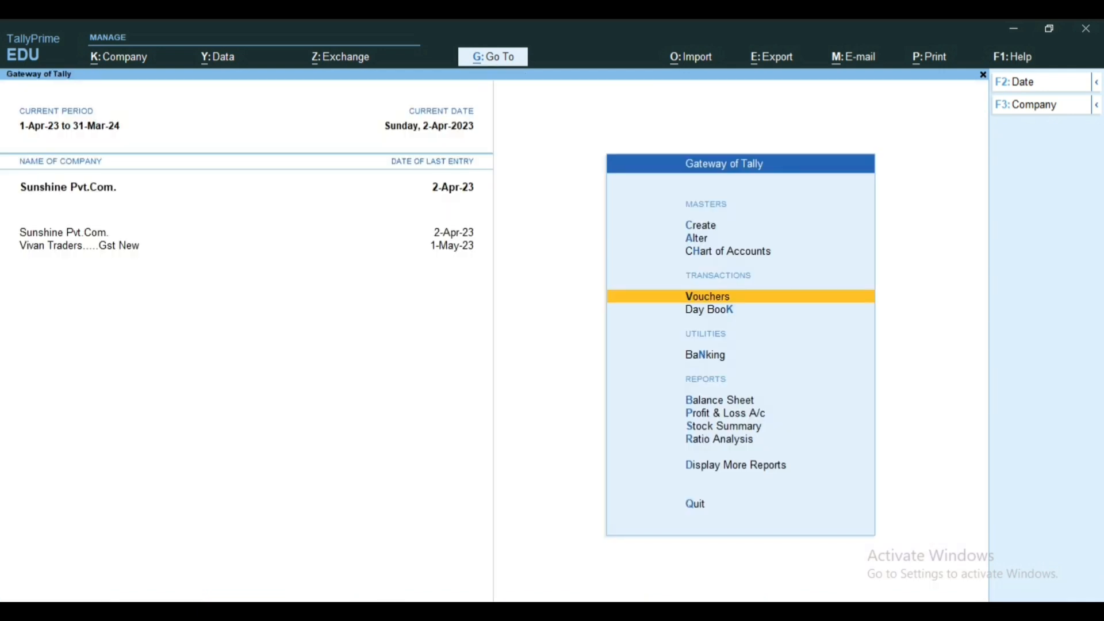
key(Down)
key(Down)
key(Down)
key(Down)
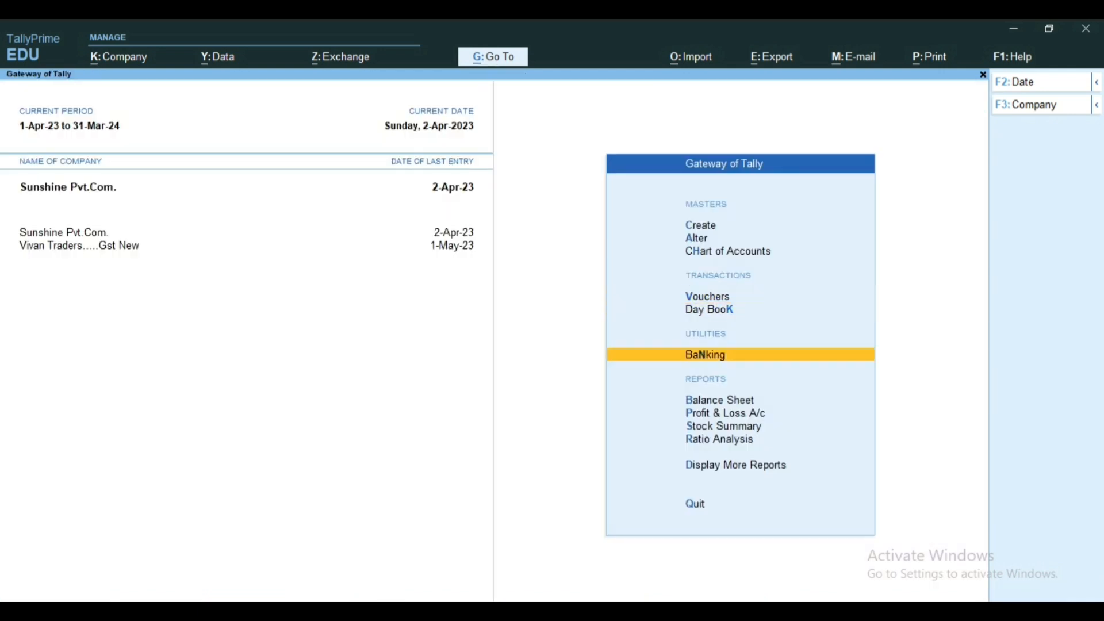
key(Up)
key(Return)
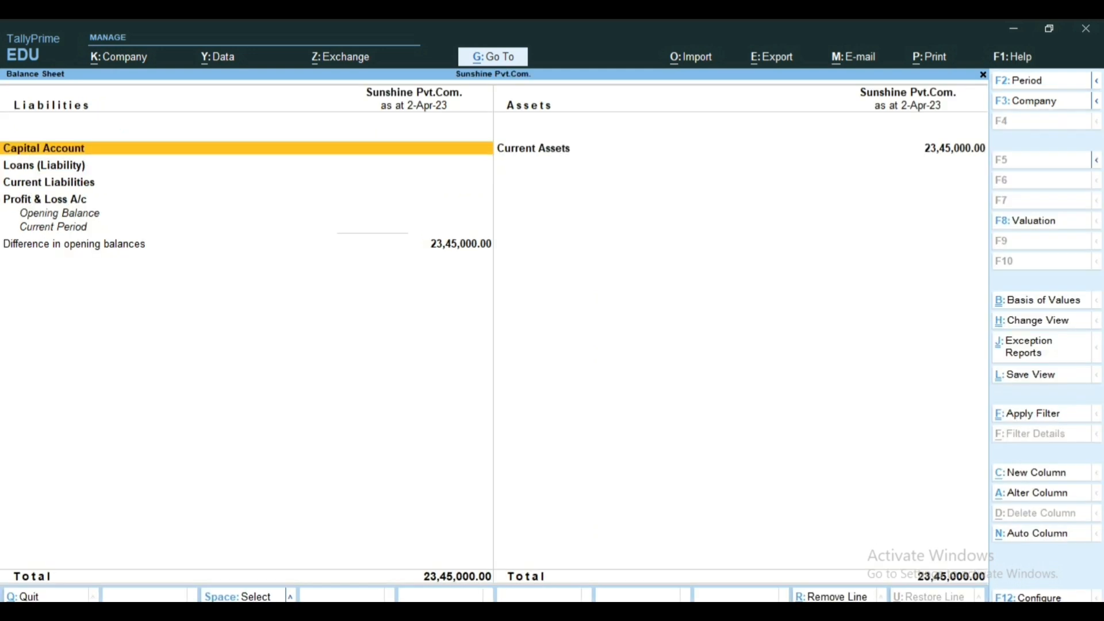
Step: Drill into Current Liabilities to check the Duties & Taxes closing balance, and return to the Balance Sheet
key(Down)
key(Down)
key(Return)
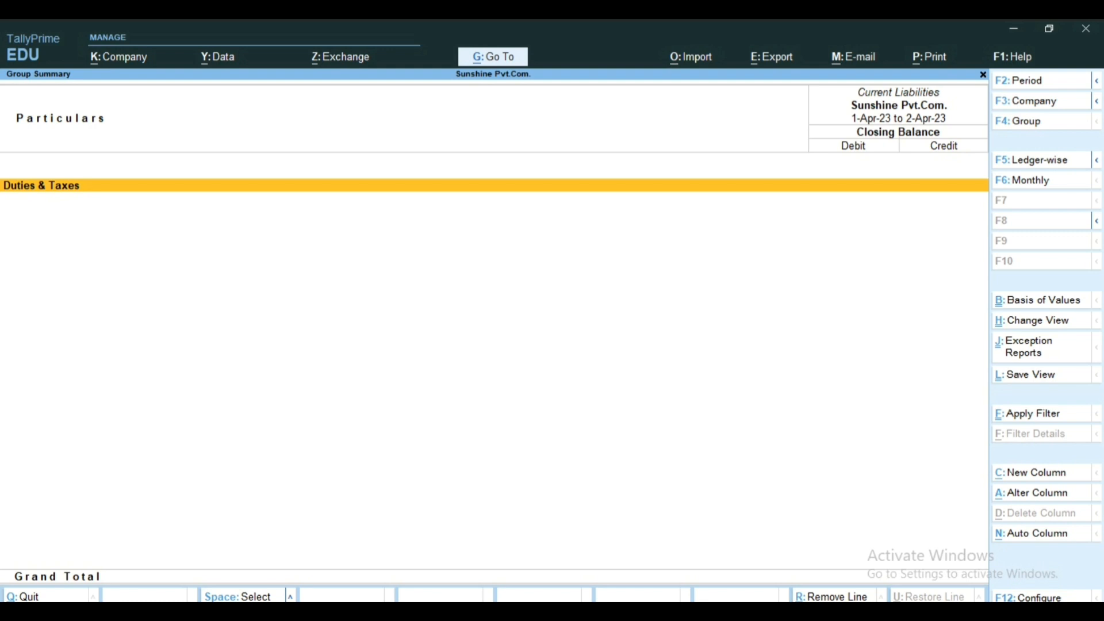
key(Escape)
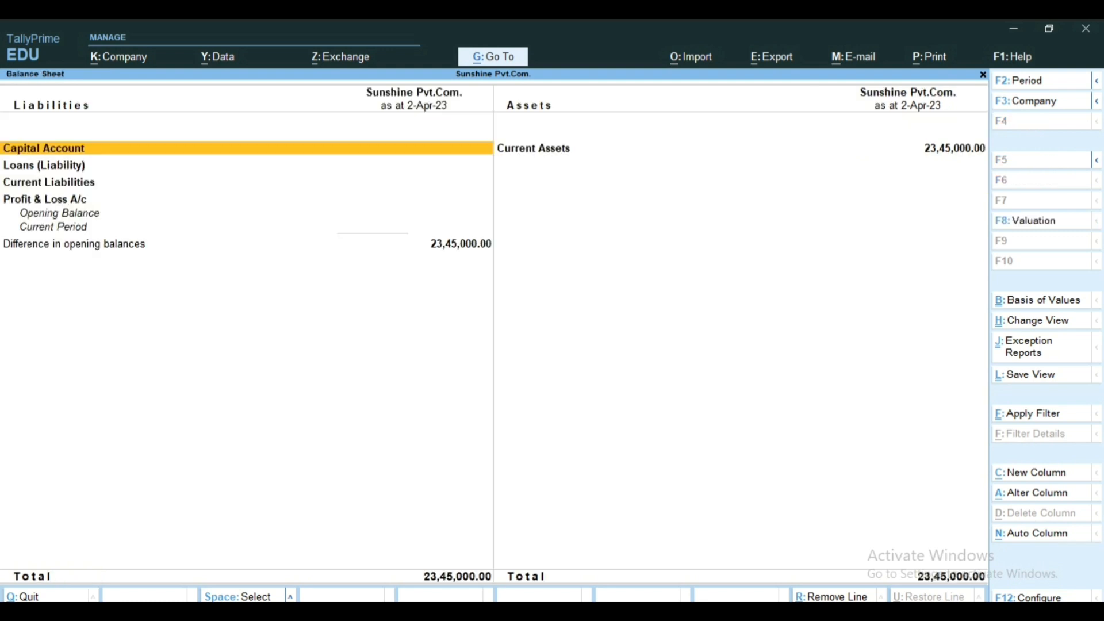
Step: Expand the Balance Sheet to the detailed view, check Tax on Export under Current Assets, and close the report
key(Right)
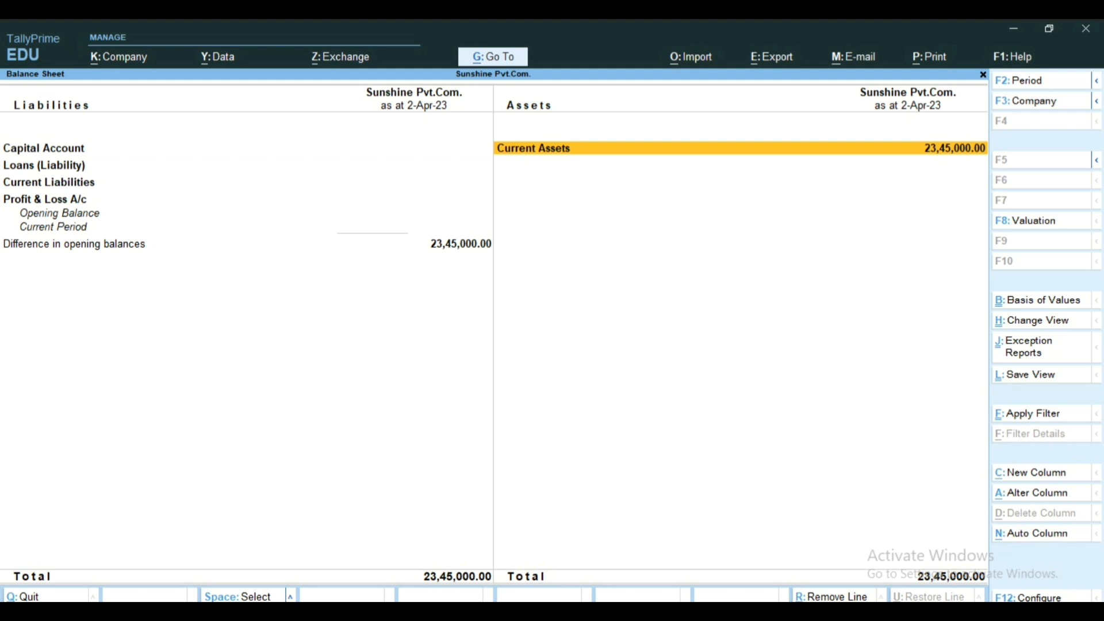
key(alt)
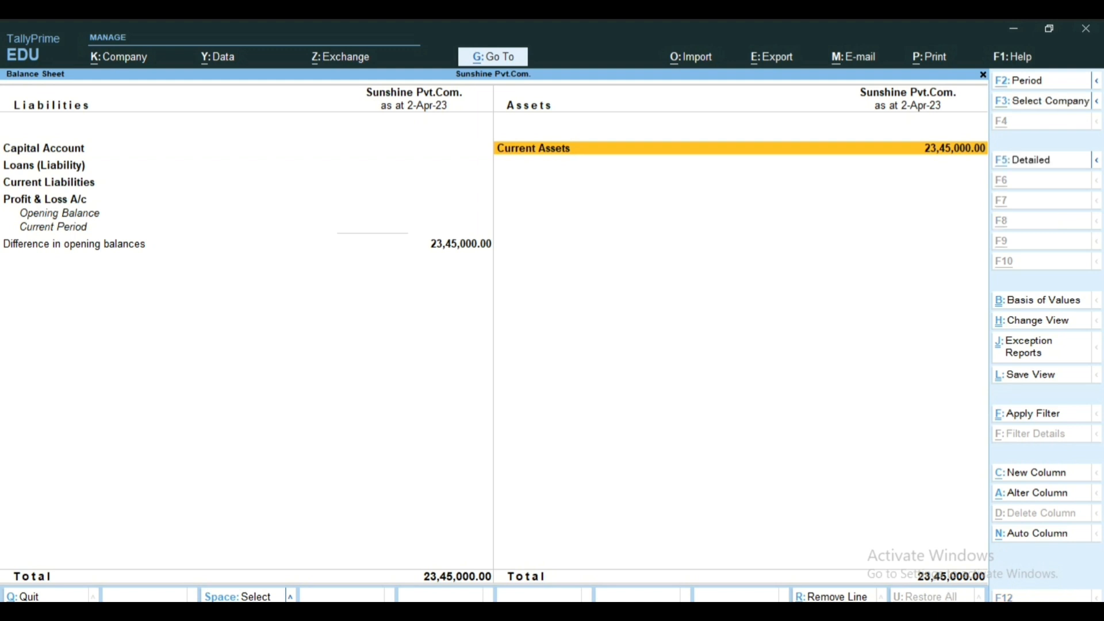
key(alt+F5)
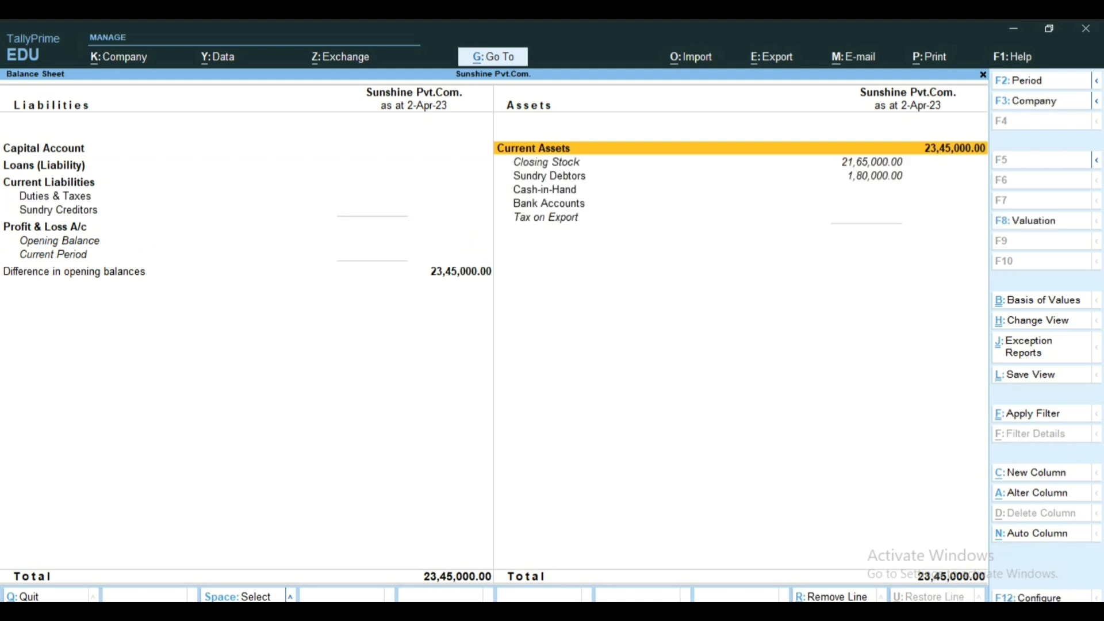
key(Down)
key(Down)
key(Down)
key(Down)
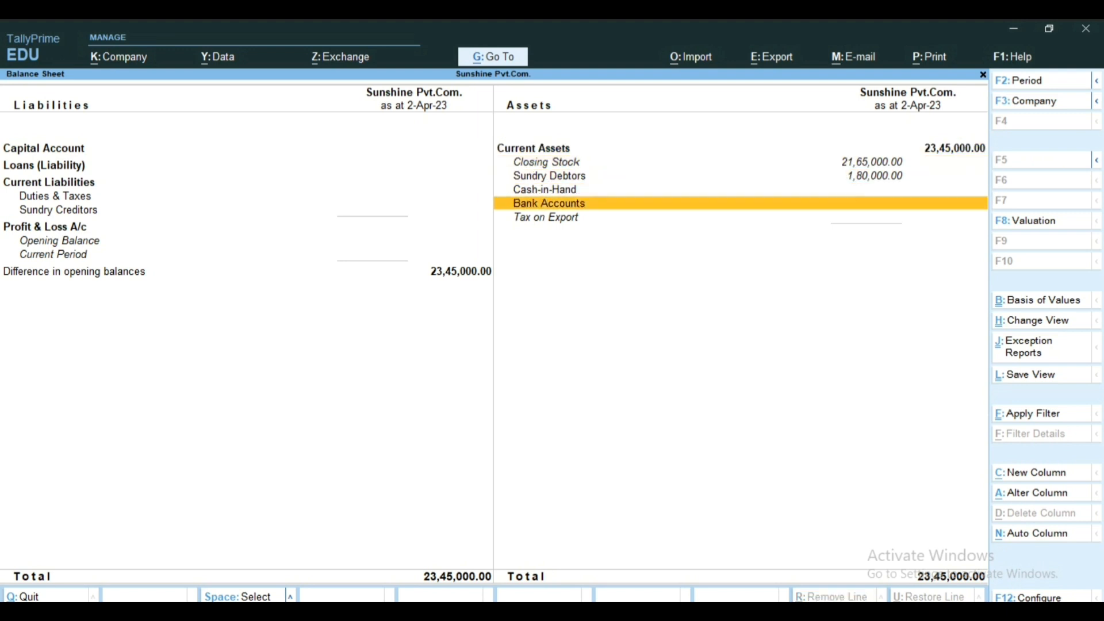
key(Down)
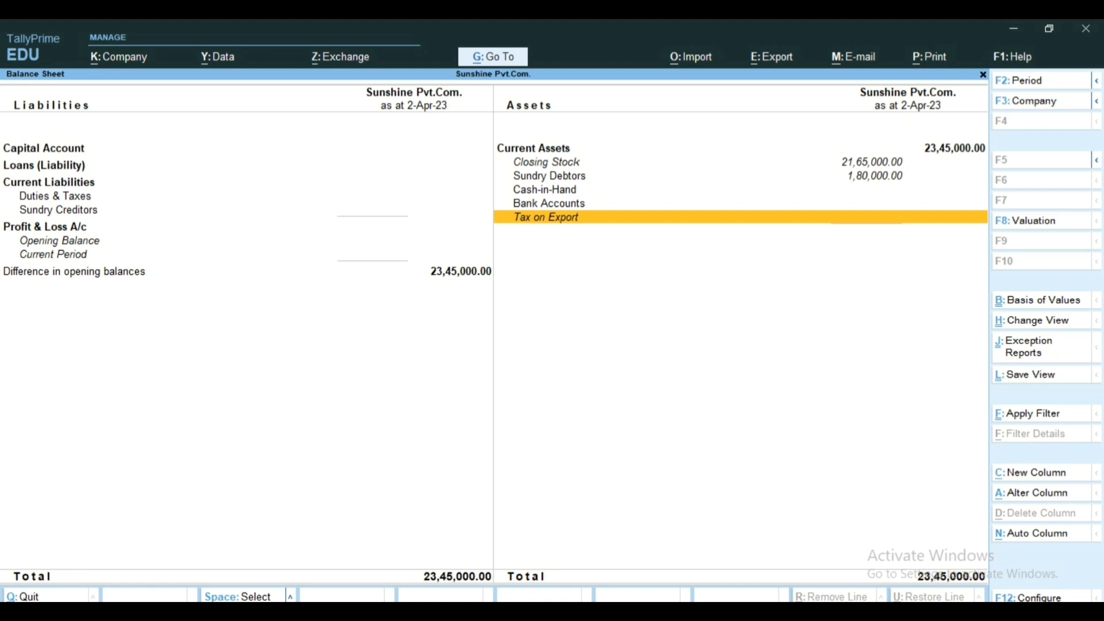
key(Escape)
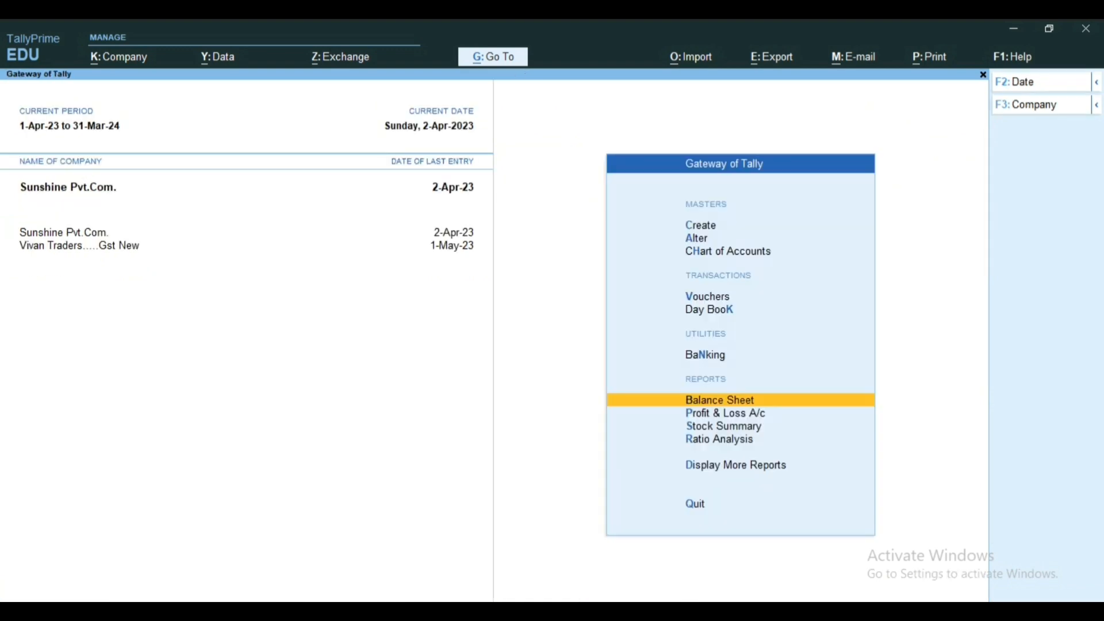